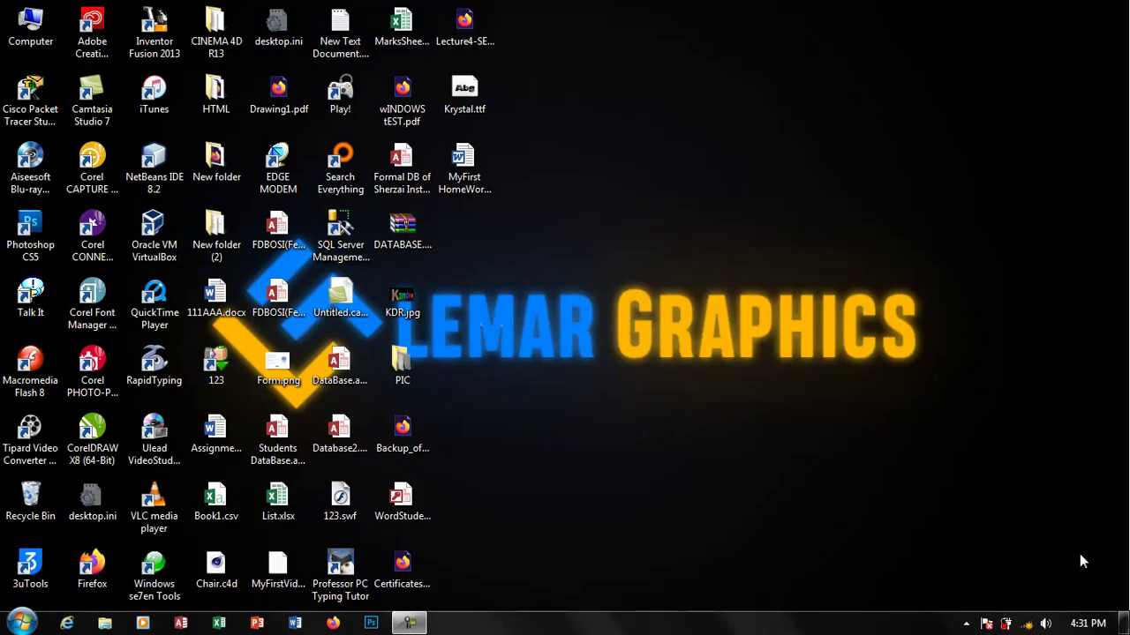
Step: Open the Windows Start menu from the taskbar's Start button
{"action": "left_click", "coordinate": [21, 623]}
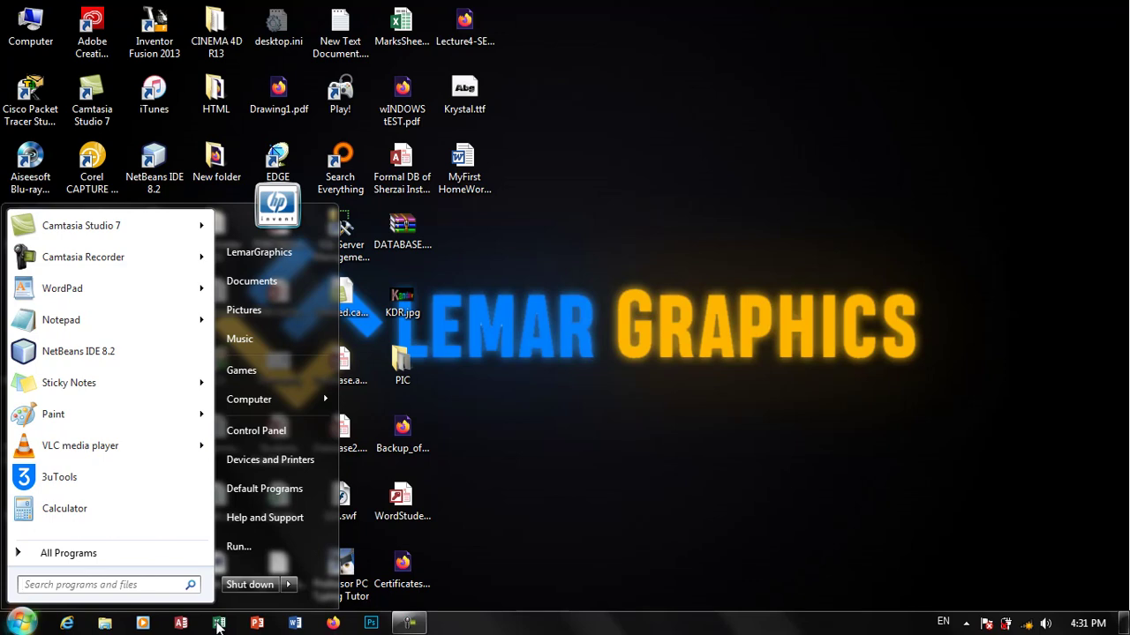
Step: Launch Excel from the taskbar and browse its start screen of recent workbooks and templates
{"action": "left_click", "coordinate": [218, 625]}
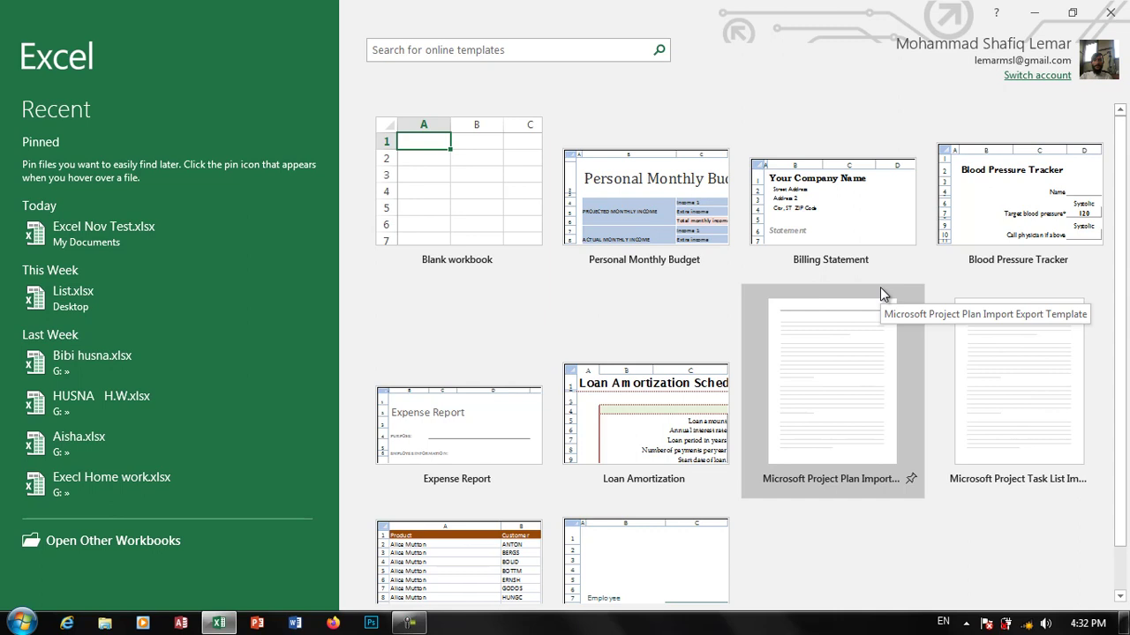
{"action": "scroll", "coordinate": [958, 315], "scroll_direction": "down", "scroll_amount": 2}
{"action": "scroll", "coordinate": [785, 385], "scroll_direction": "up", "scroll_amount": 1}
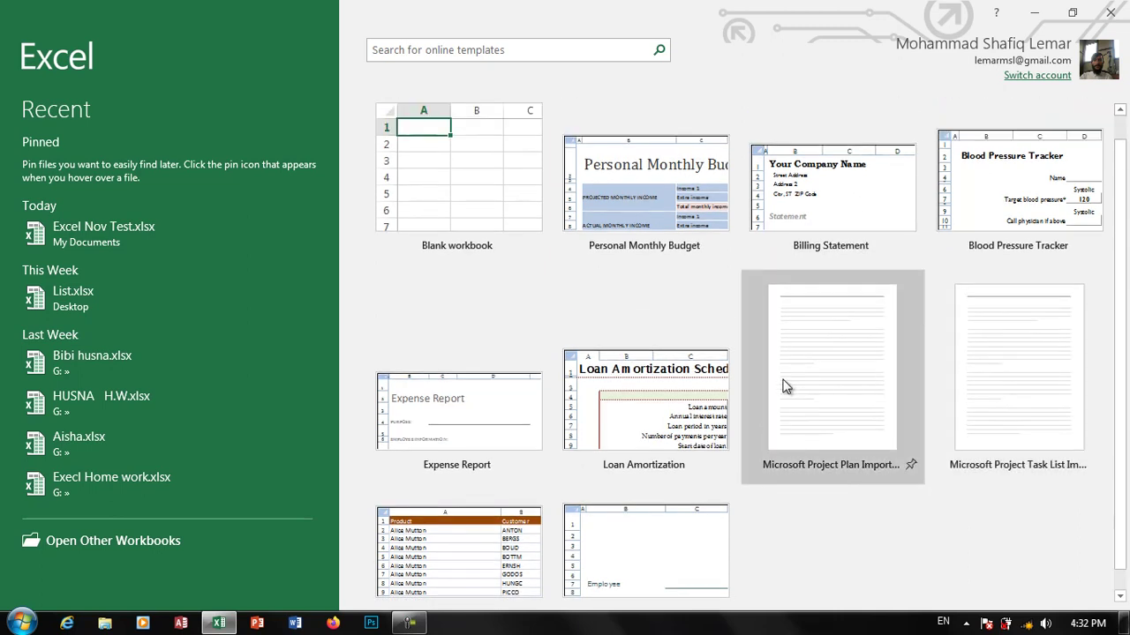
{"action": "scroll", "coordinate": [785, 386], "scroll_direction": "up", "scroll_amount": 1}
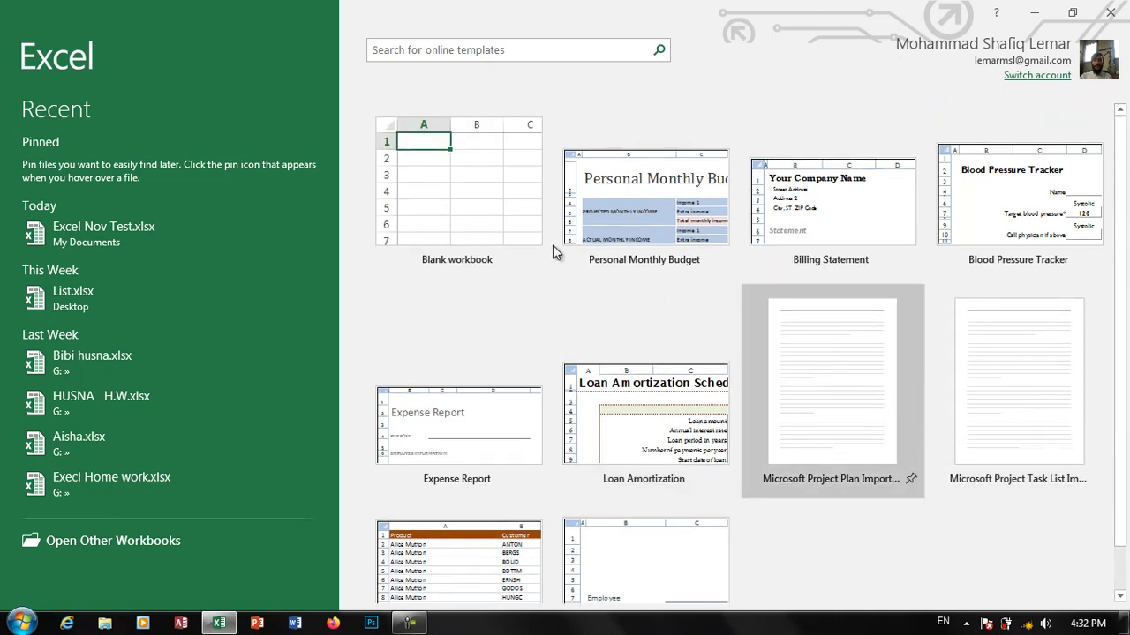
Step: Create a new blank workbook, Book1, and select cell E10 for editing
{"action": "left_click", "coordinate": [478, 205]}
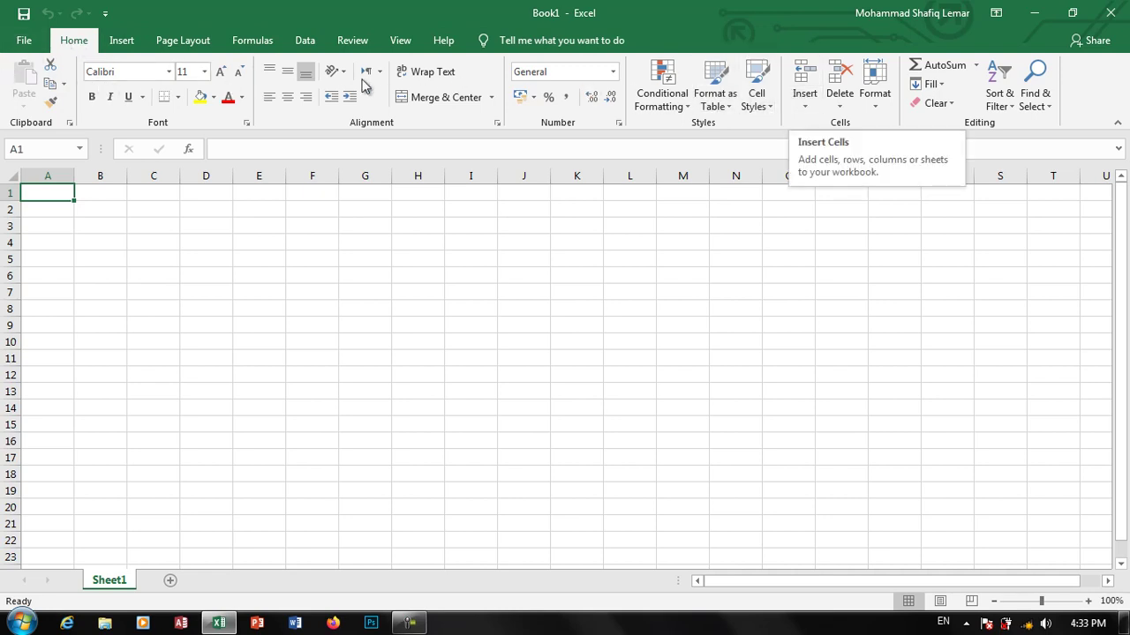
{"action": "left_click", "coordinate": [124, 41]}
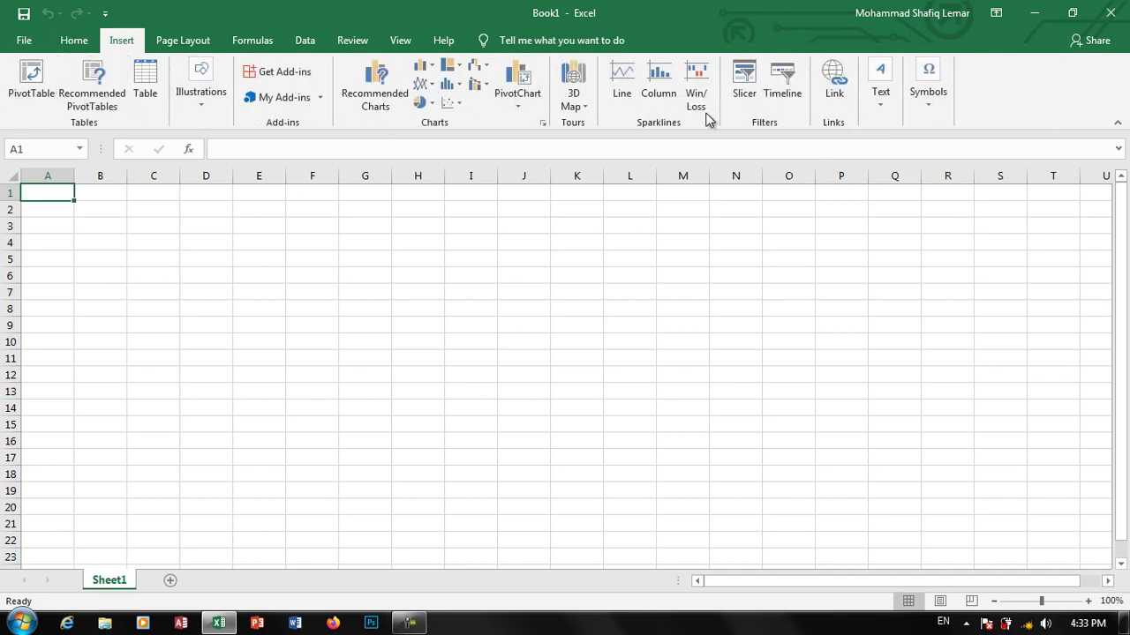
{"action": "left_click", "coordinate": [77, 41]}
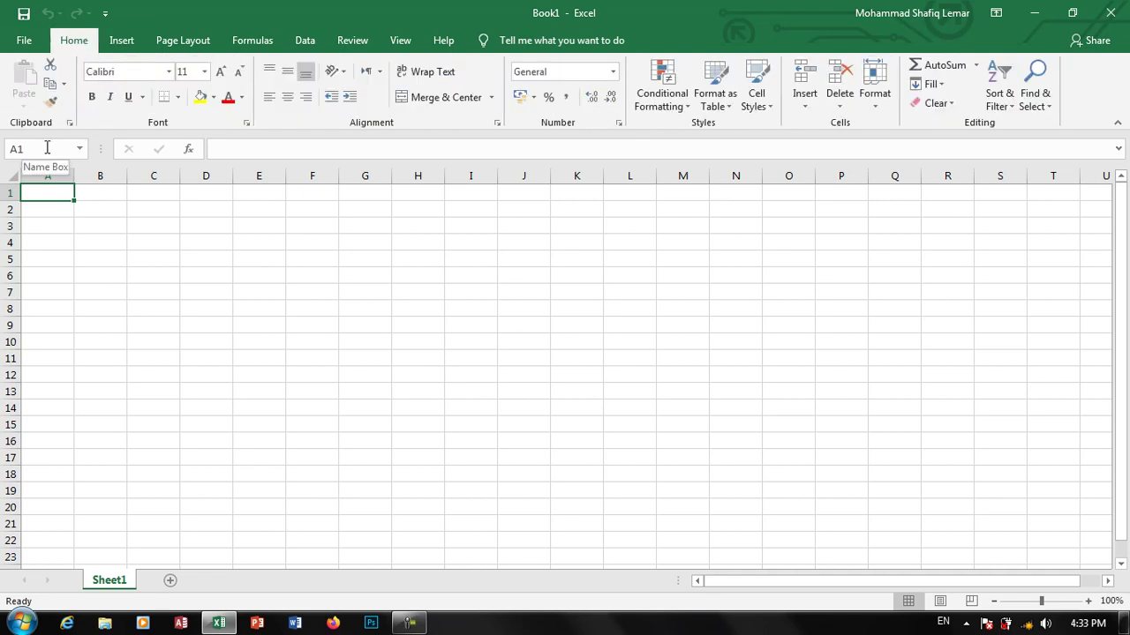
{"action": "left_click", "coordinate": [253, 346]}
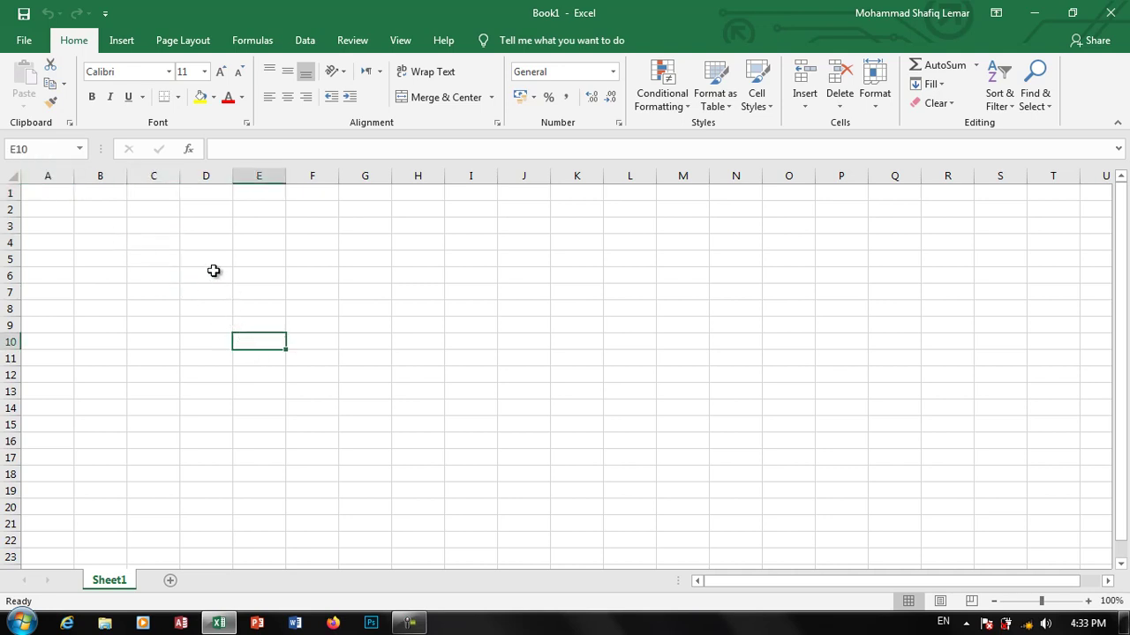
{"action": "left_click", "coordinate": [239, 149]}
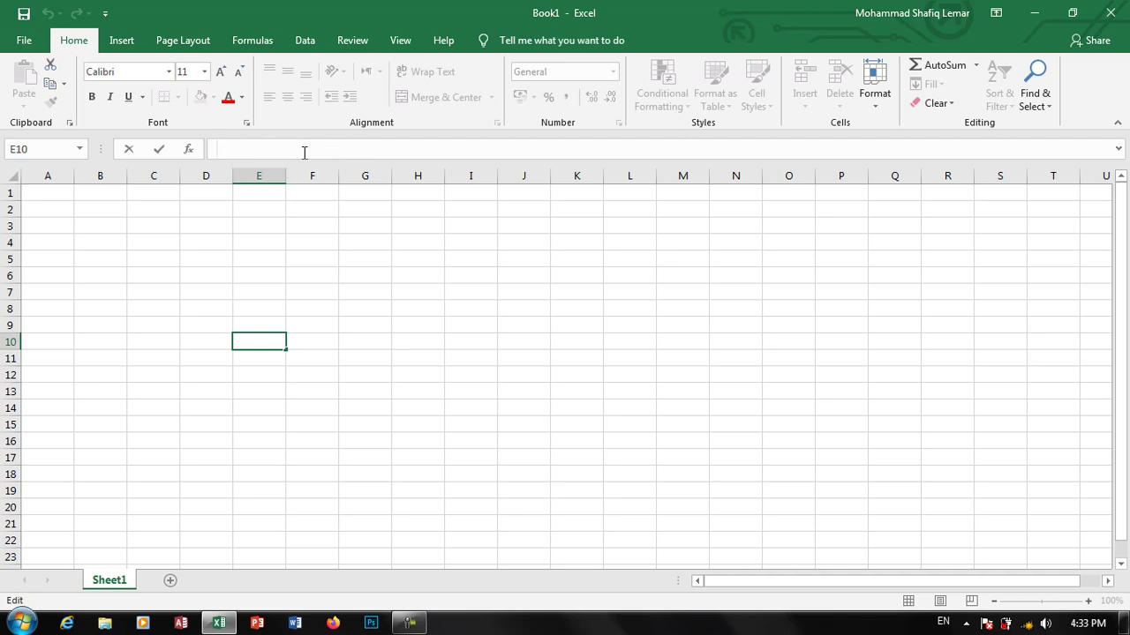
{"action": "left_click", "coordinate": [145, 227]}
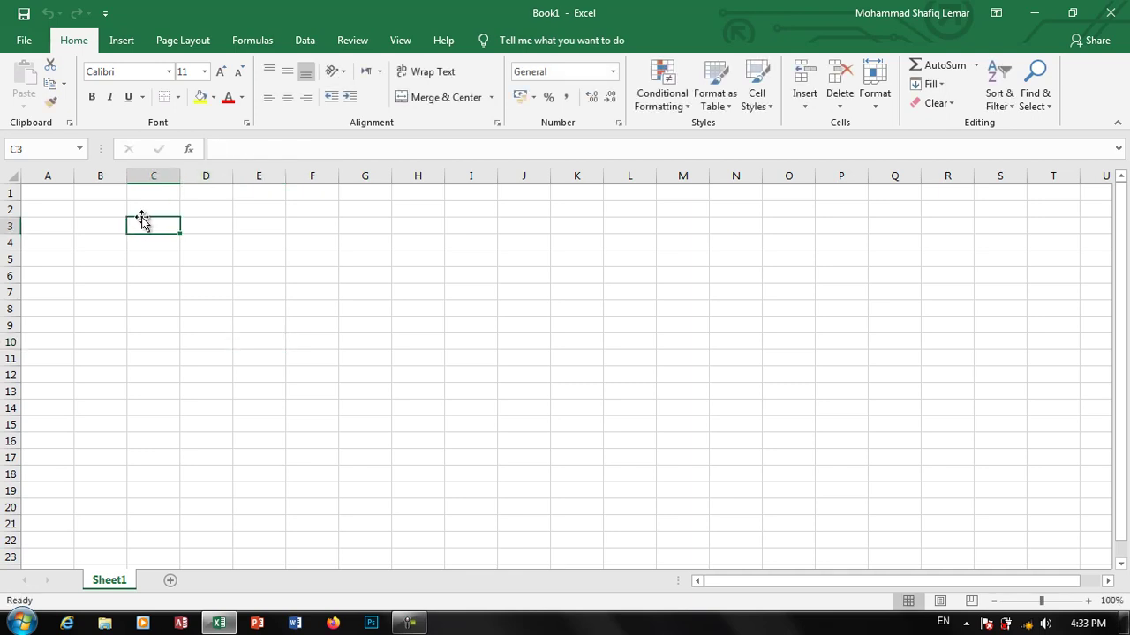
{"action": "left_click_drag", "start_coordinate": [46, 196], "coordinate": [1026, 514]}
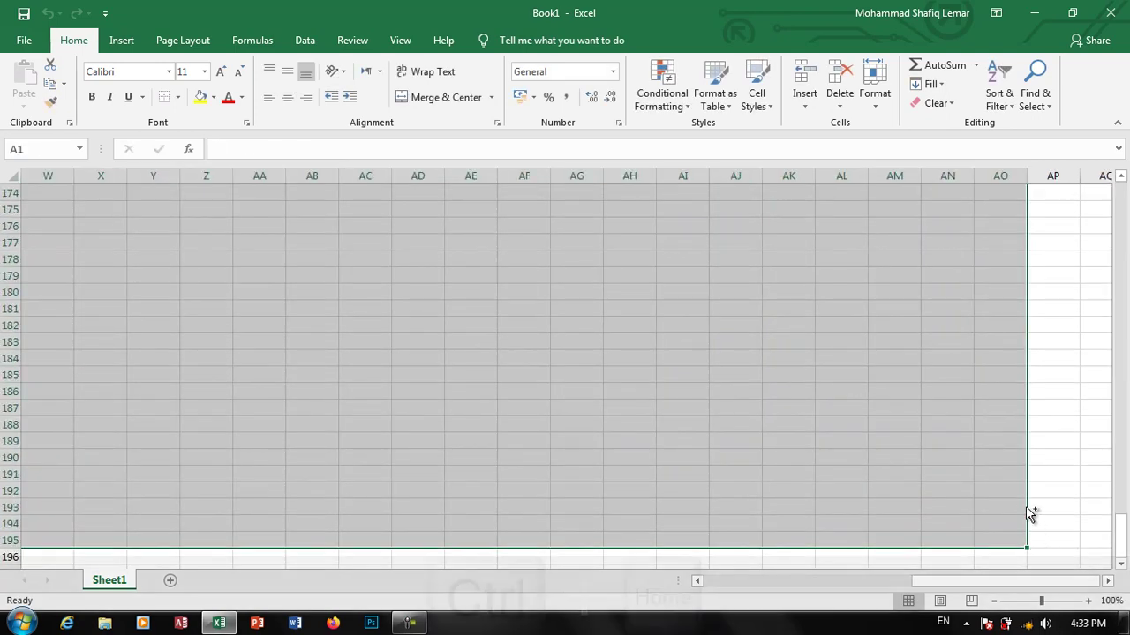
{"action": "key", "text": "ctrl+Home"}
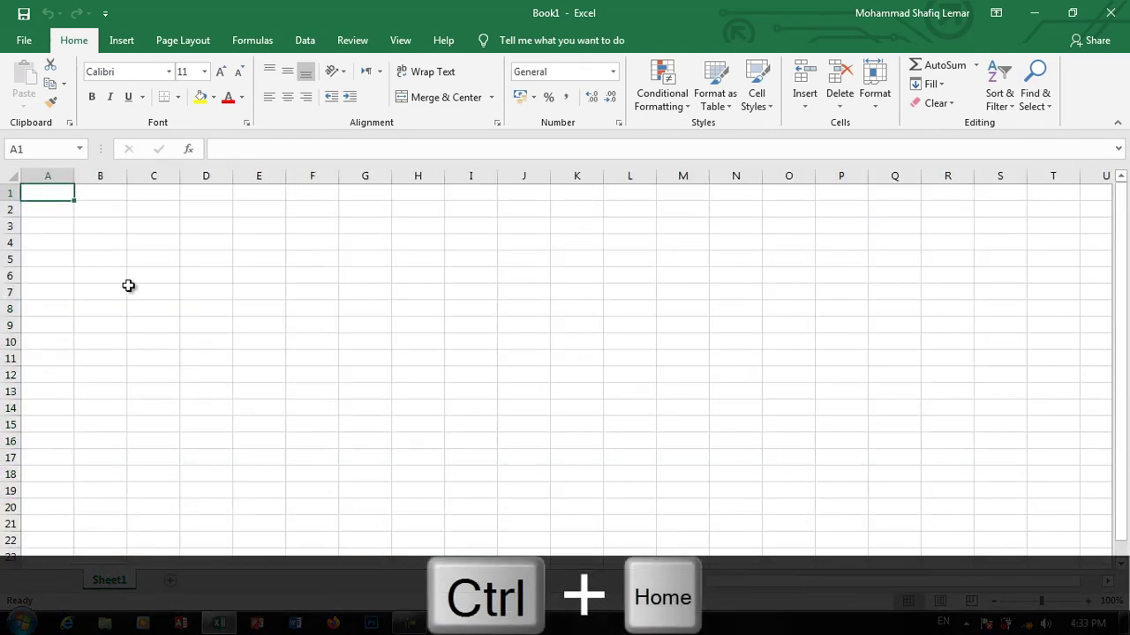
{"action": "left_click", "coordinate": [62, 177]}
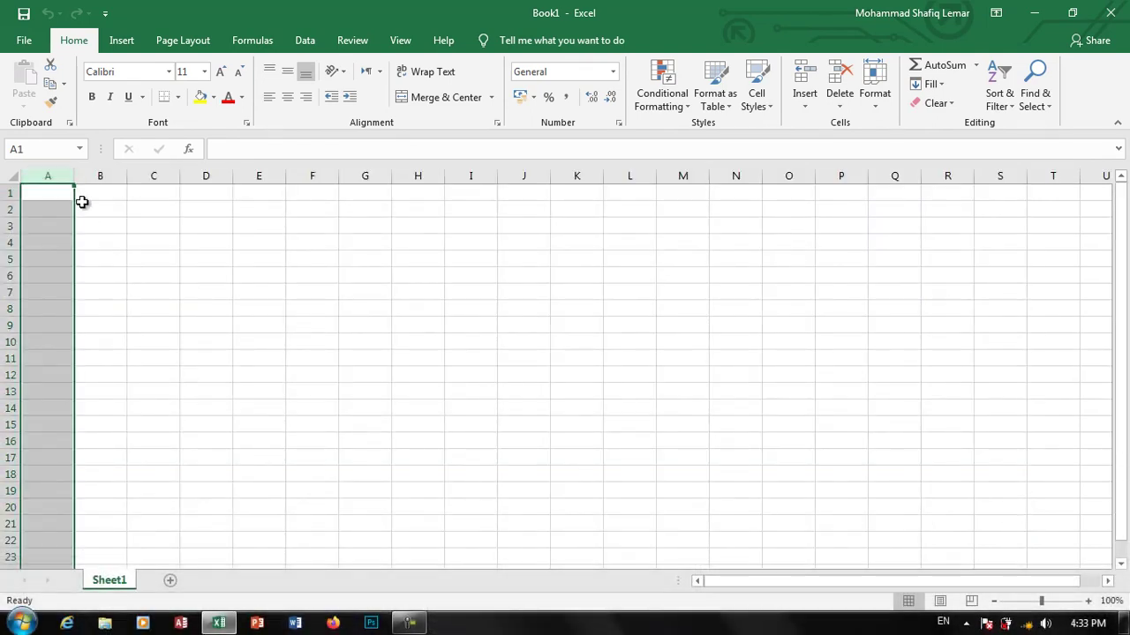
{"action": "left_click", "coordinate": [118, 166]}
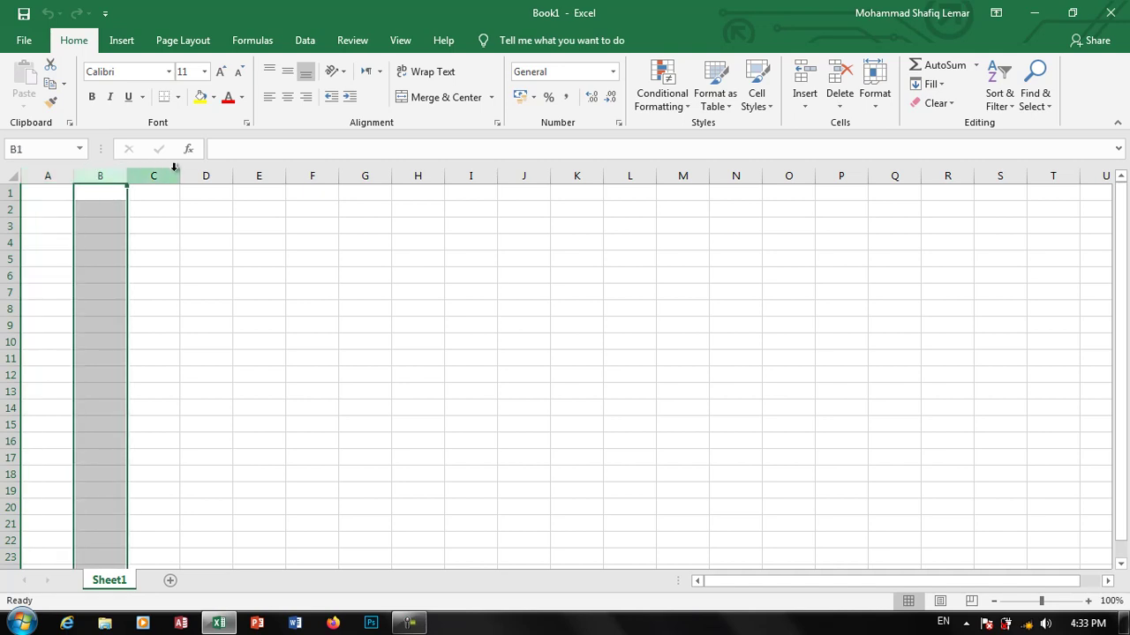
{"action": "left_click", "coordinate": [155, 172]}
{"action": "left_click", "coordinate": [208, 172]}
{"action": "left_click", "coordinate": [268, 171]}
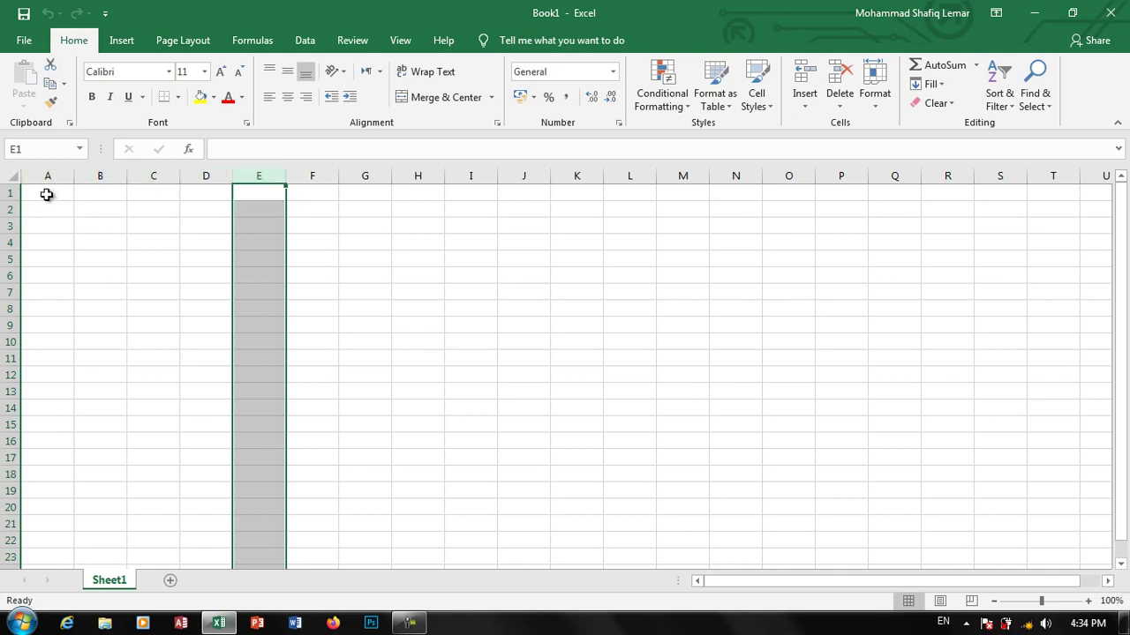
{"action": "left_click", "coordinate": [13, 192]}
{"action": "left_click", "coordinate": [8, 209]}
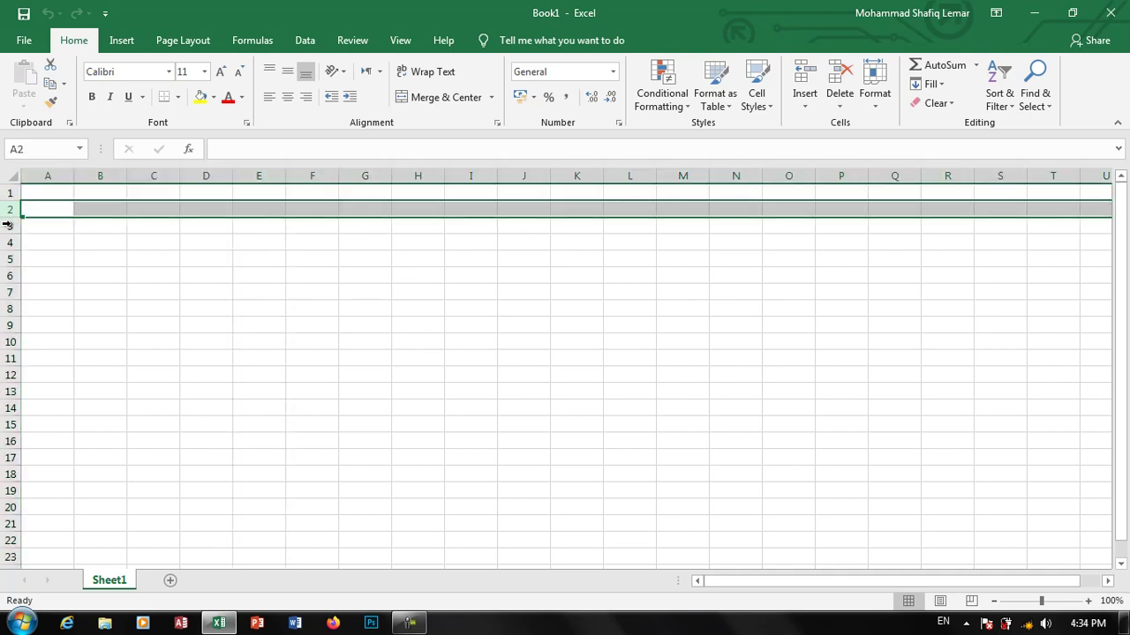
{"action": "left_click", "coordinate": [9, 225]}
{"action": "left_click", "coordinate": [10, 242]}
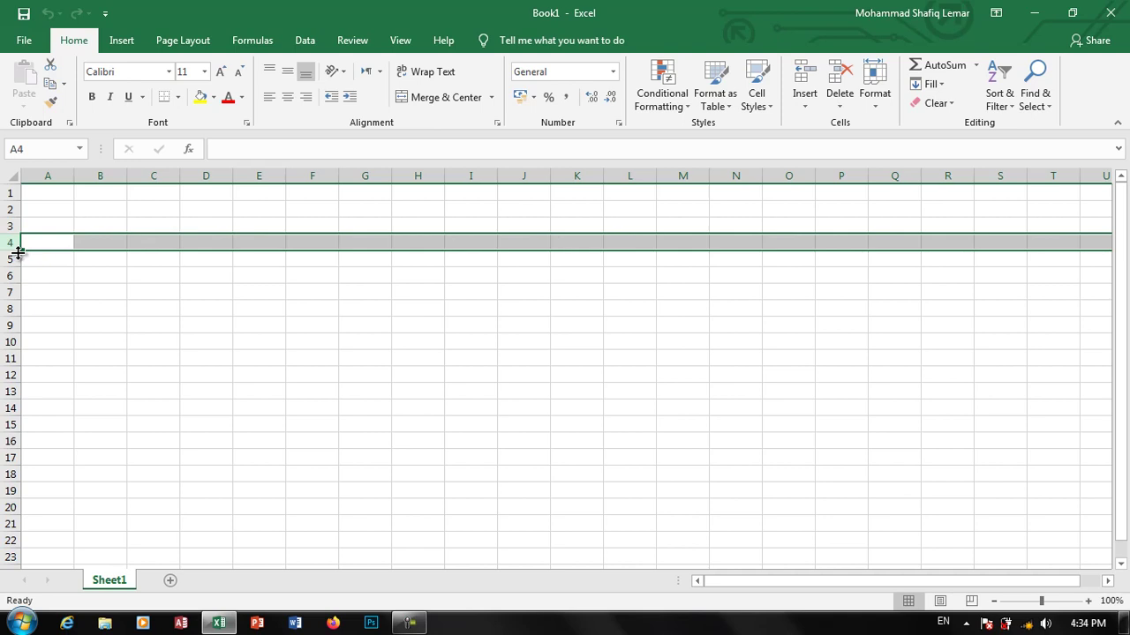
{"action": "key", "text": "ctrl+Down"}
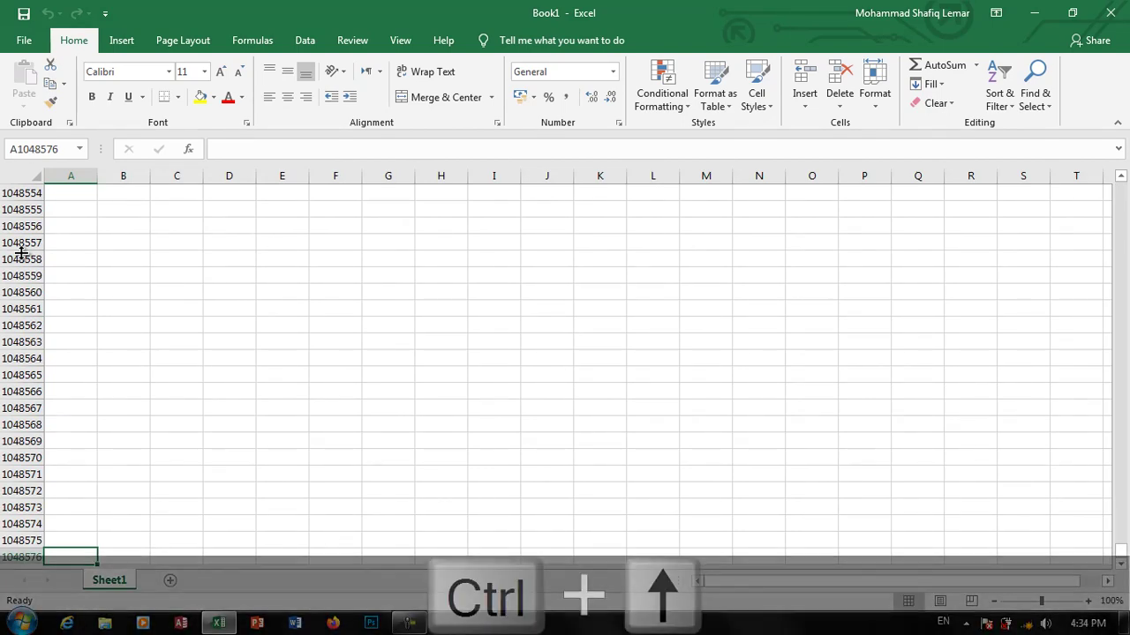
{"action": "key", "text": "ctrl+Up"}
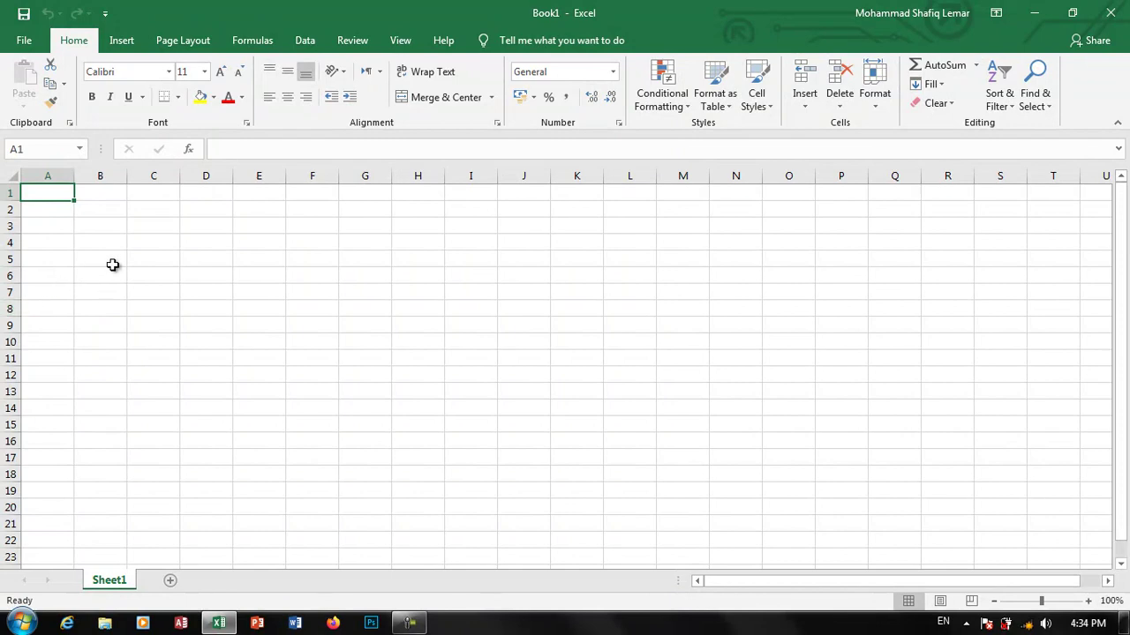
{"action": "left_click", "coordinate": [187, 263]}
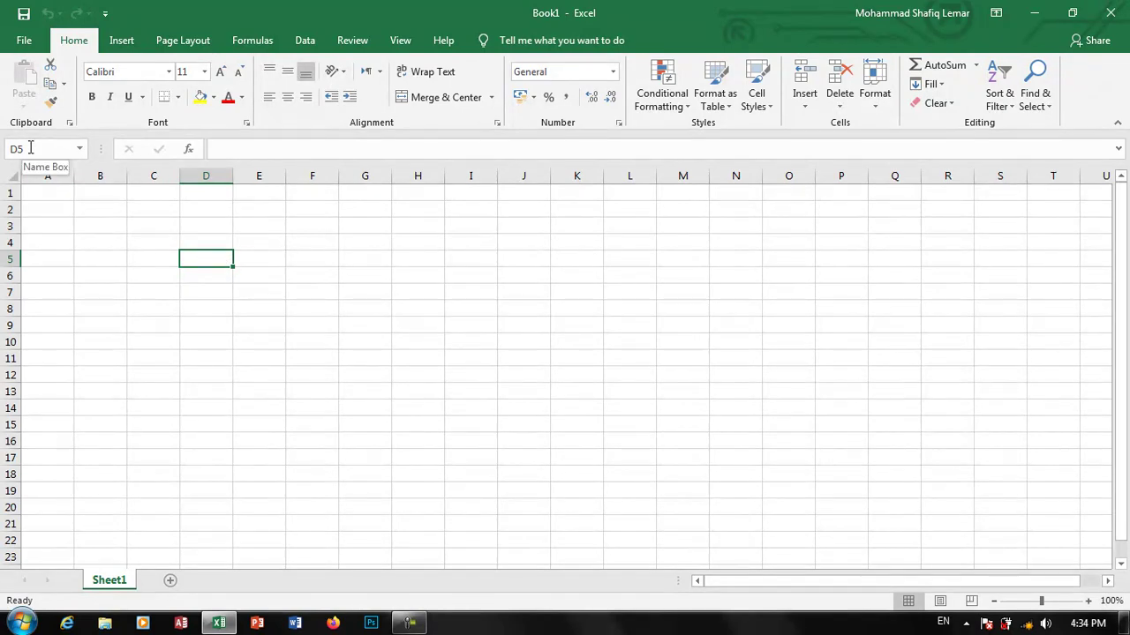
{"action": "left_click", "coordinate": [472, 325]}
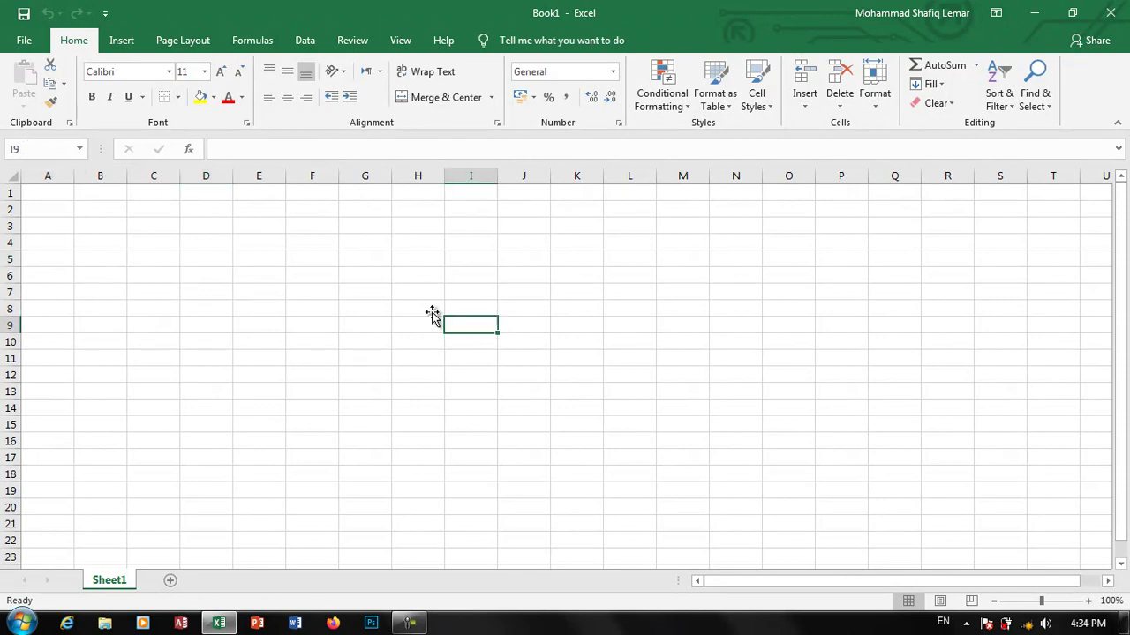
{"action": "left_click", "coordinate": [819, 295]}
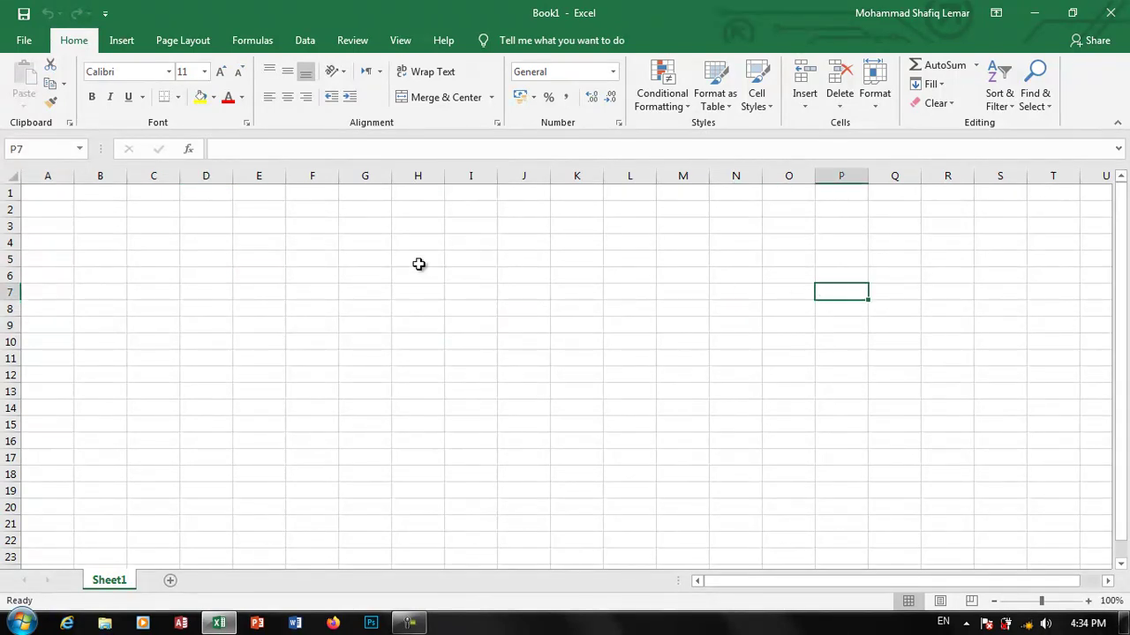
{"action": "left_click", "coordinate": [553, 290]}
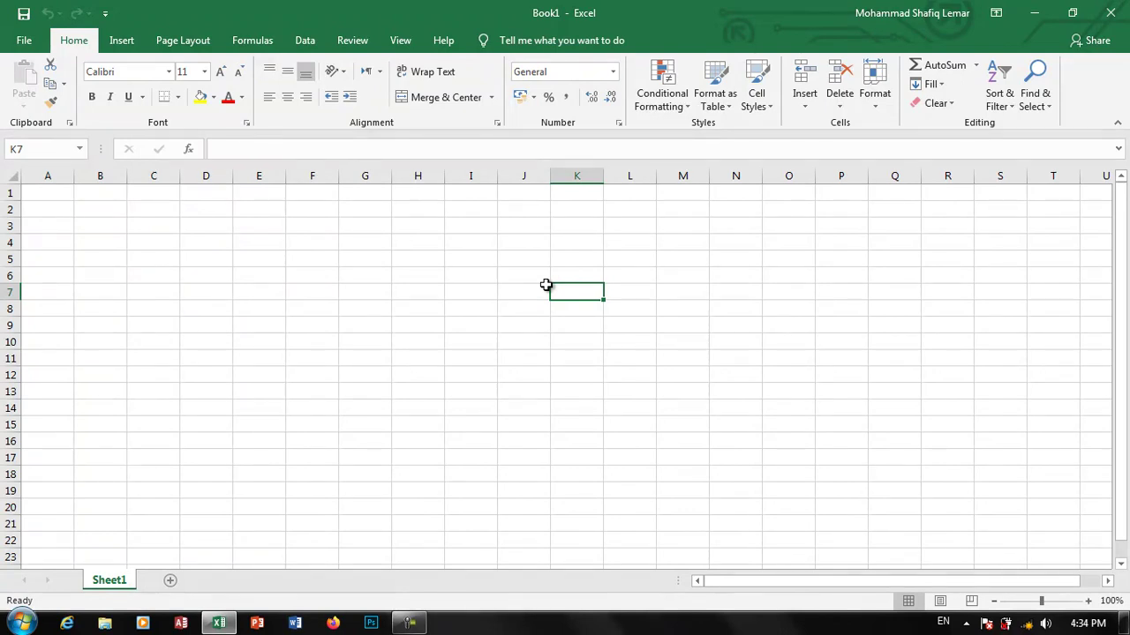
{"action": "left_click", "coordinate": [41, 190]}
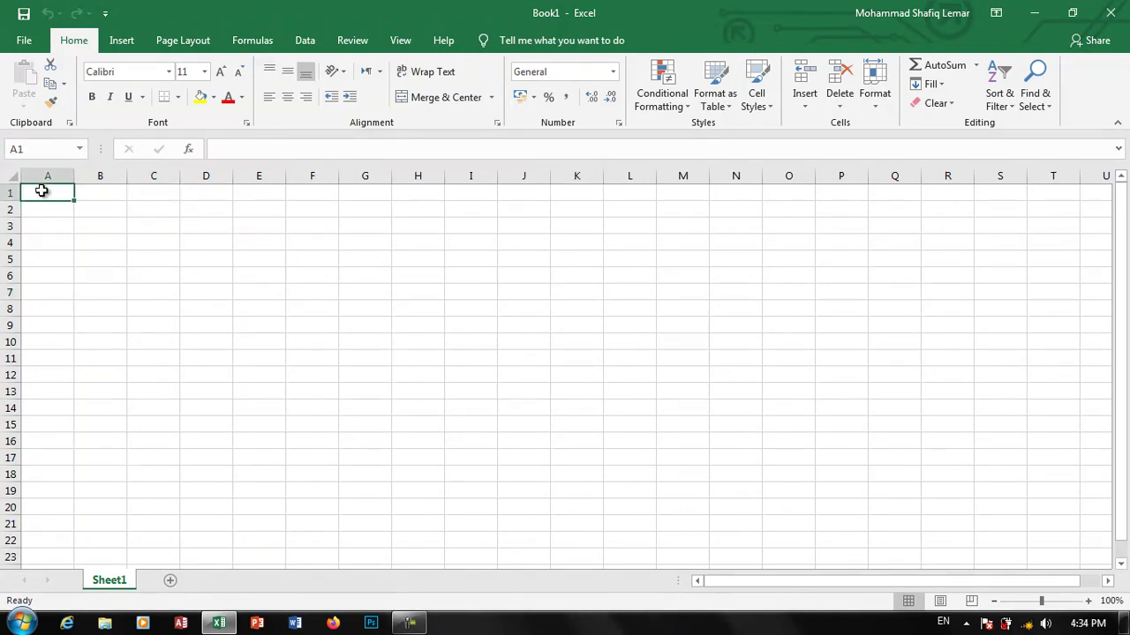
Step: Enter 20 in A1 and 40 in B1
{"action": "type", "text": "20"}
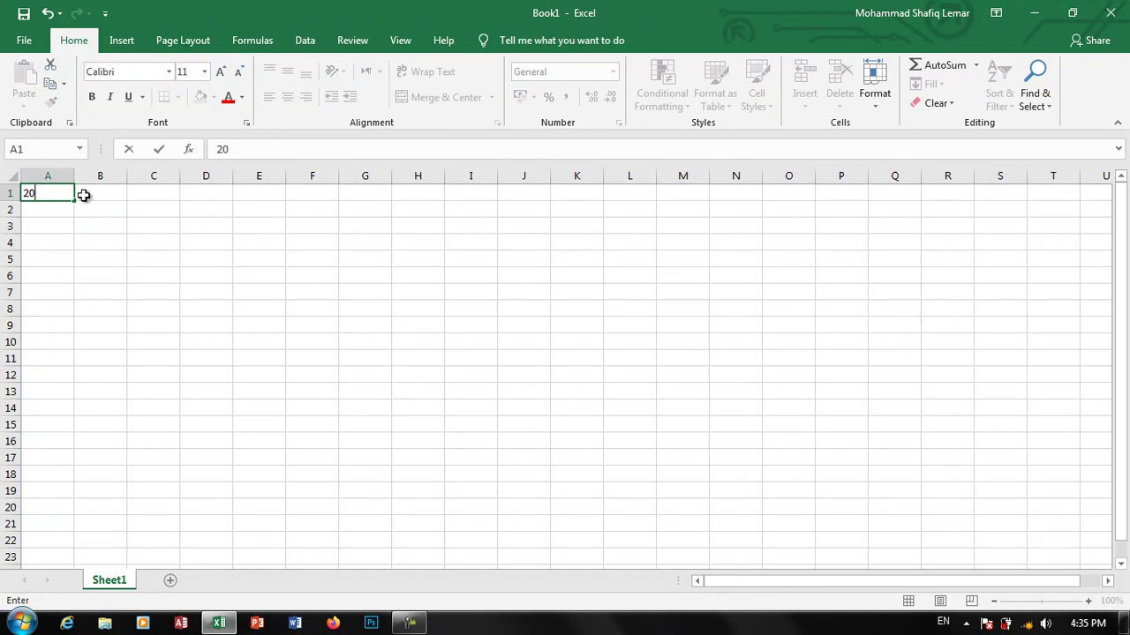
{"action": "left_click", "coordinate": [97, 191]}
{"action": "type", "text": "40"}
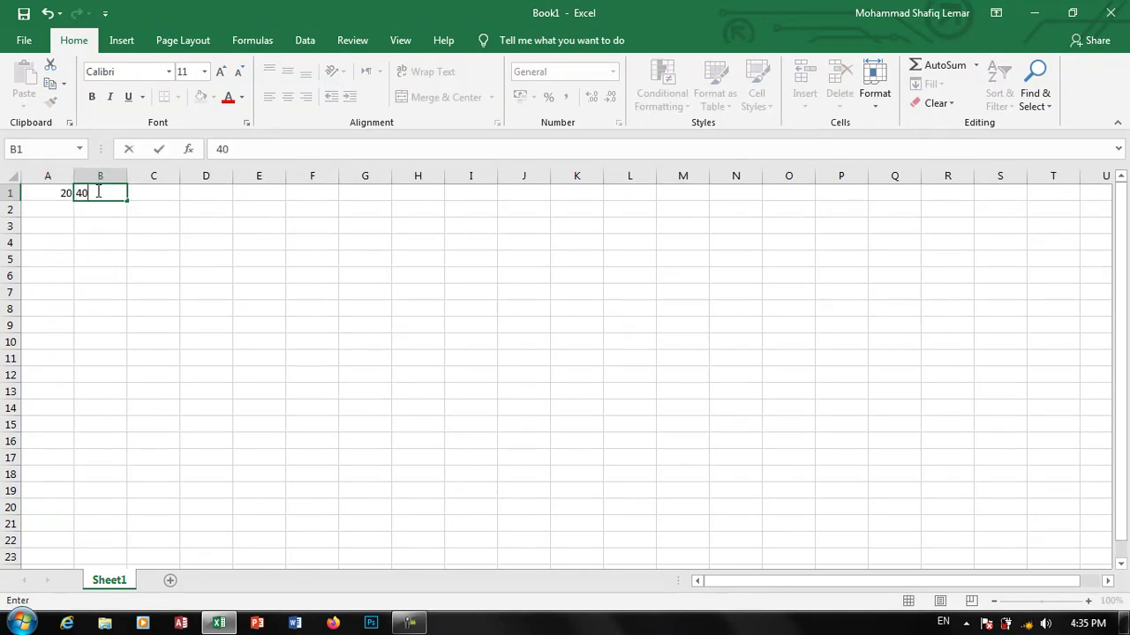
Step: Enter the formula =A1+B1 in E6 so it shows 60
{"action": "left_click", "coordinate": [256, 278]}
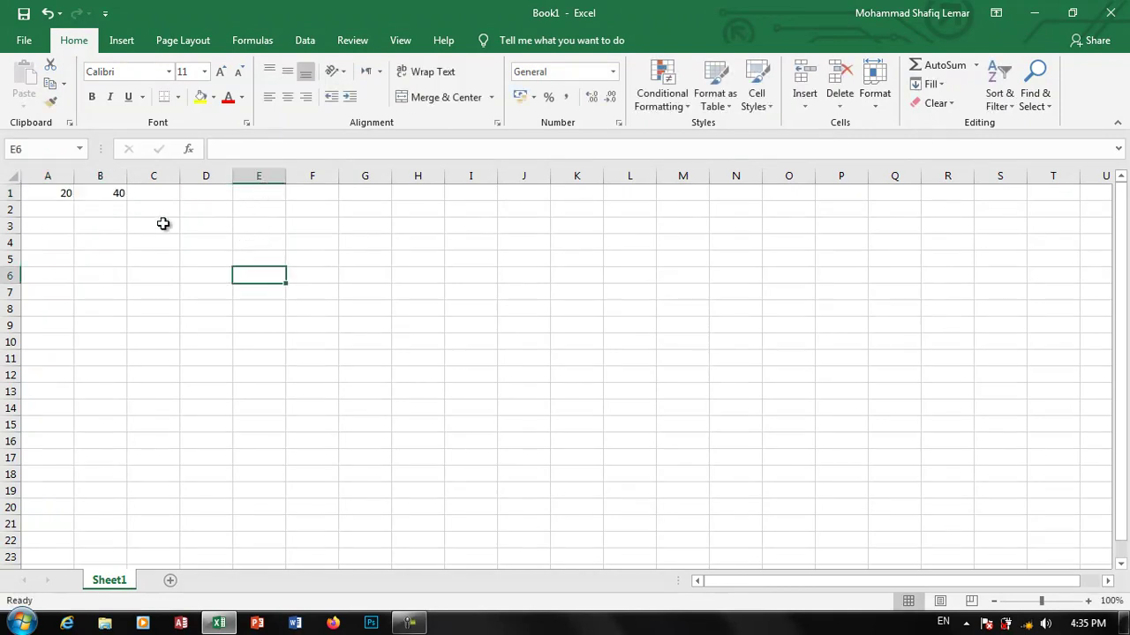
{"action": "left_click", "coordinate": [267, 152]}
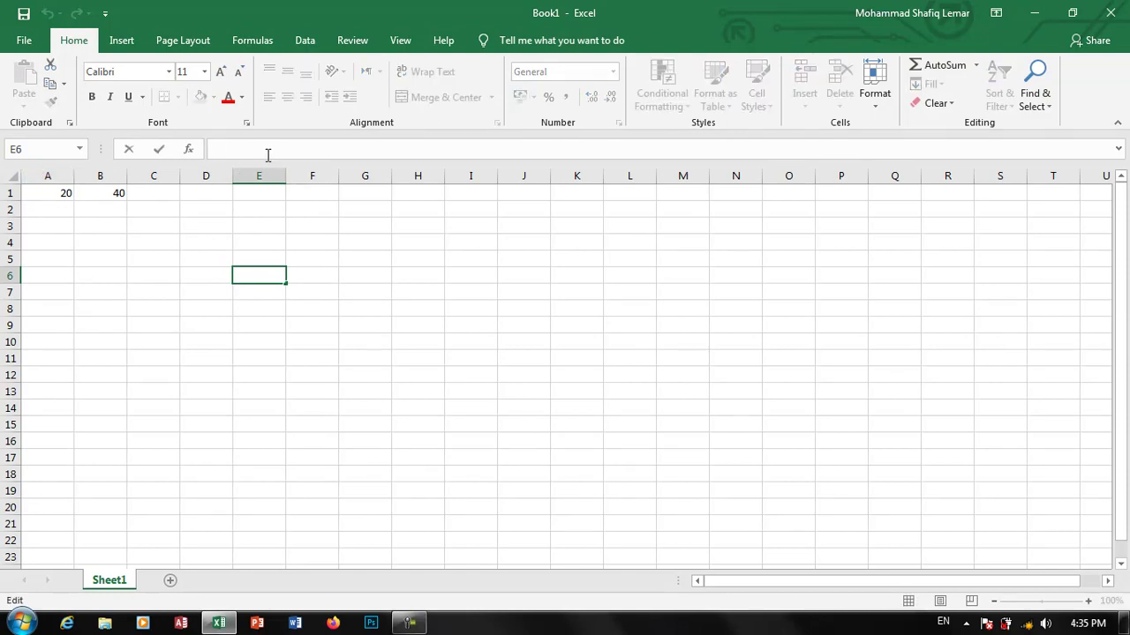
{"action": "type", "text": "=A"}
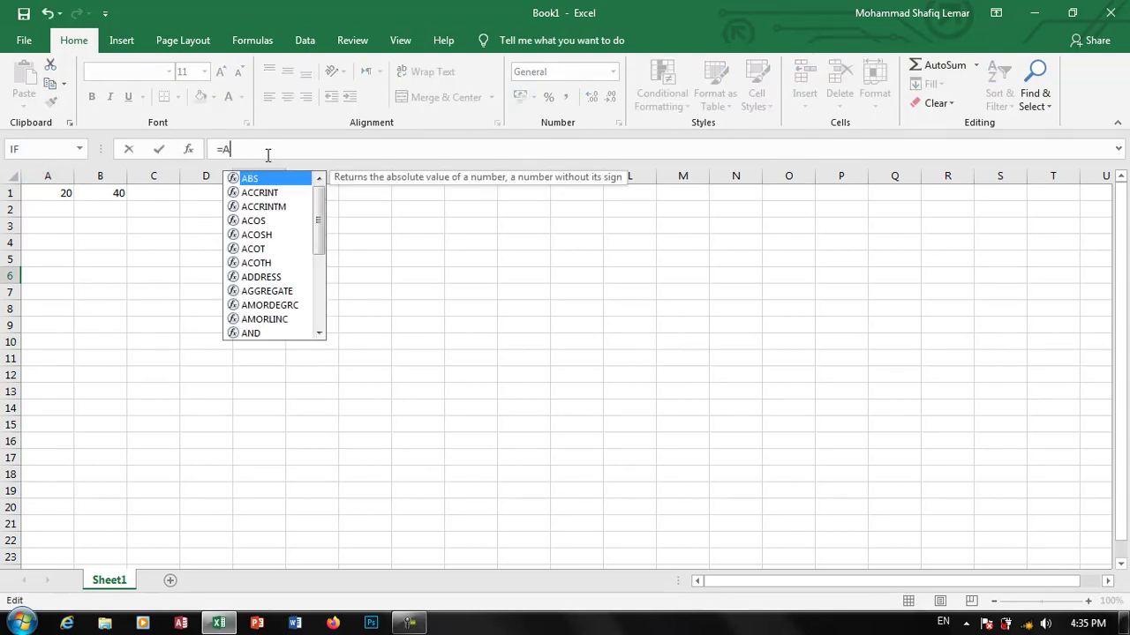
{"action": "type", "text": "1+"}
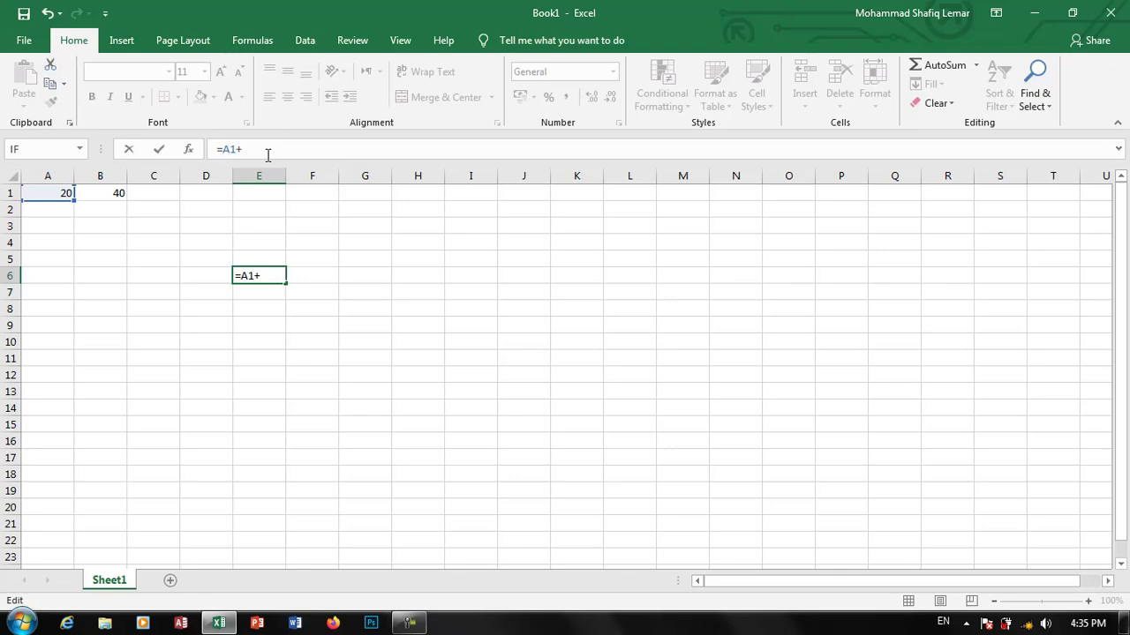
{"action": "type", "text": "B"}
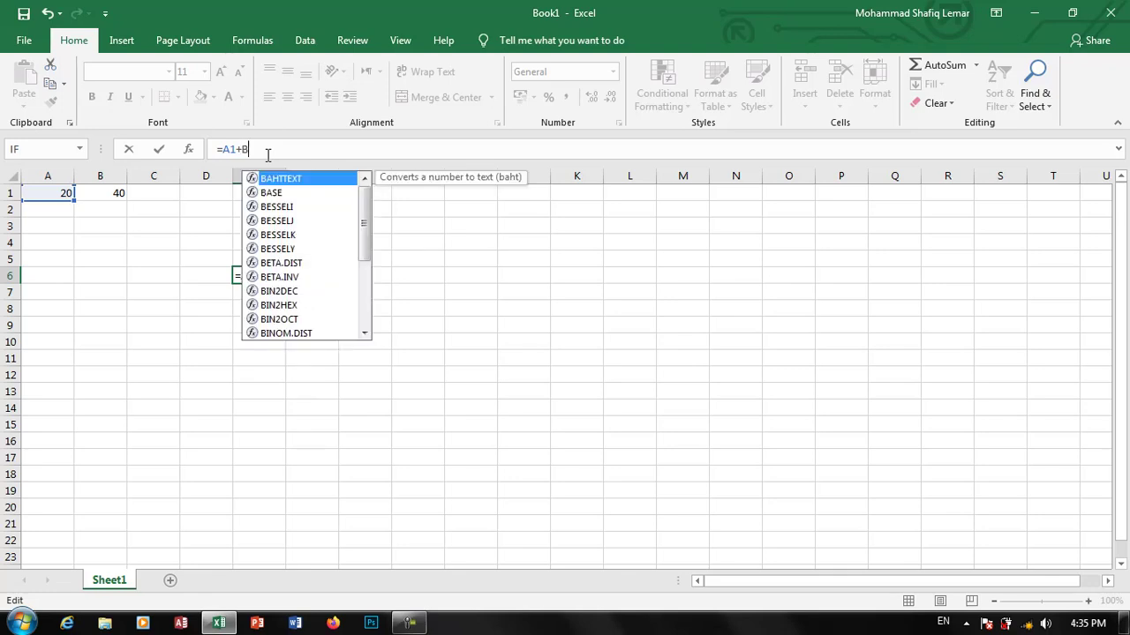
{"action": "type", "text": "1"}
{"action": "key", "text": "Return"}
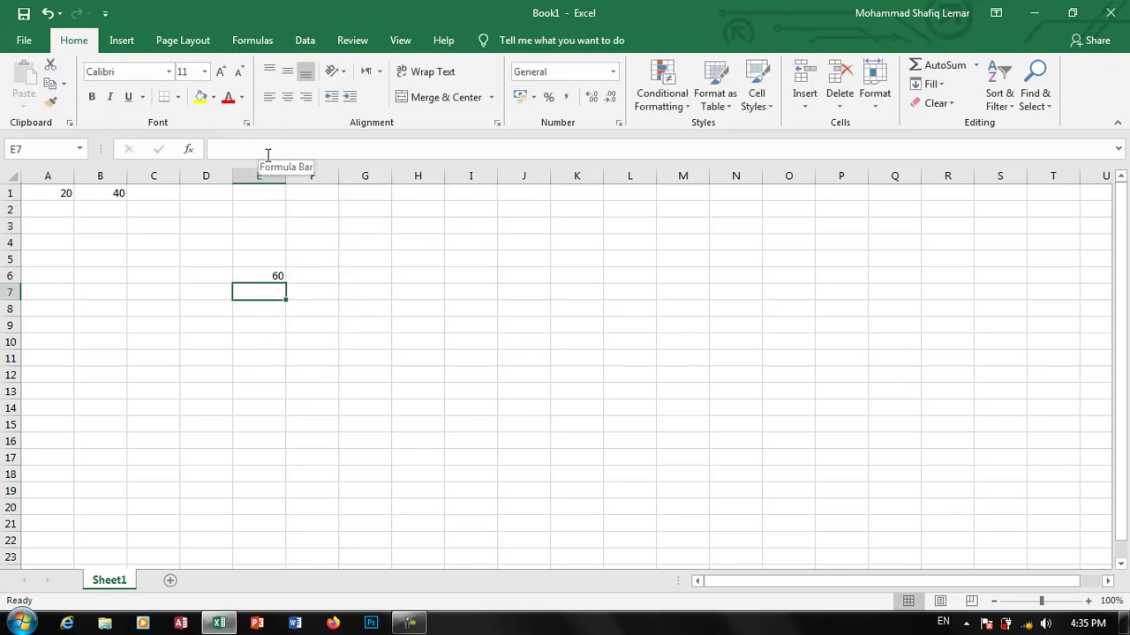
{"action": "left_click", "coordinate": [269, 271]}
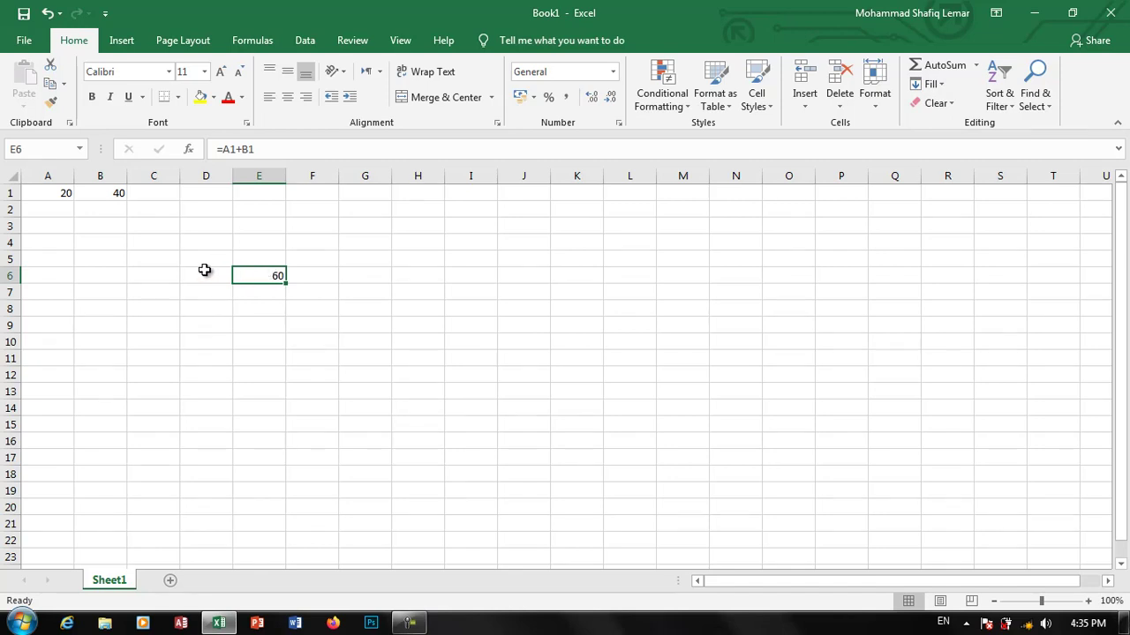
Step: Replace A1's 20 with 470 and check that E6 now shows 510
{"action": "left_click", "coordinate": [66, 193]}
{"action": "left_click", "coordinate": [100, 193]}
{"action": "left_click", "coordinate": [51, 191]}
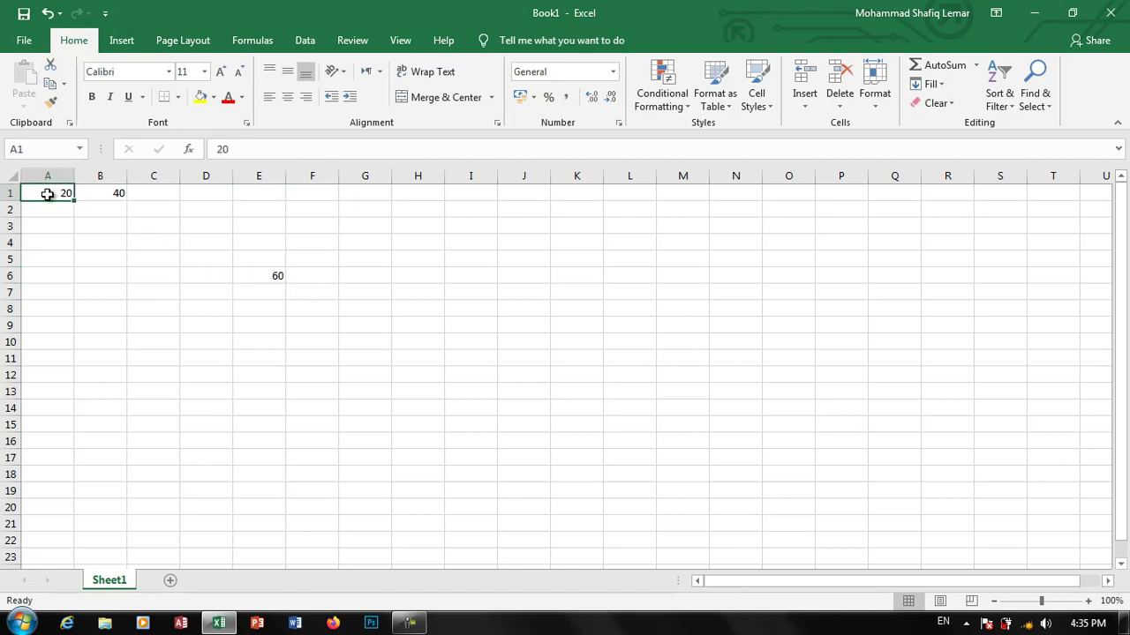
{"action": "type", "text": "470"}
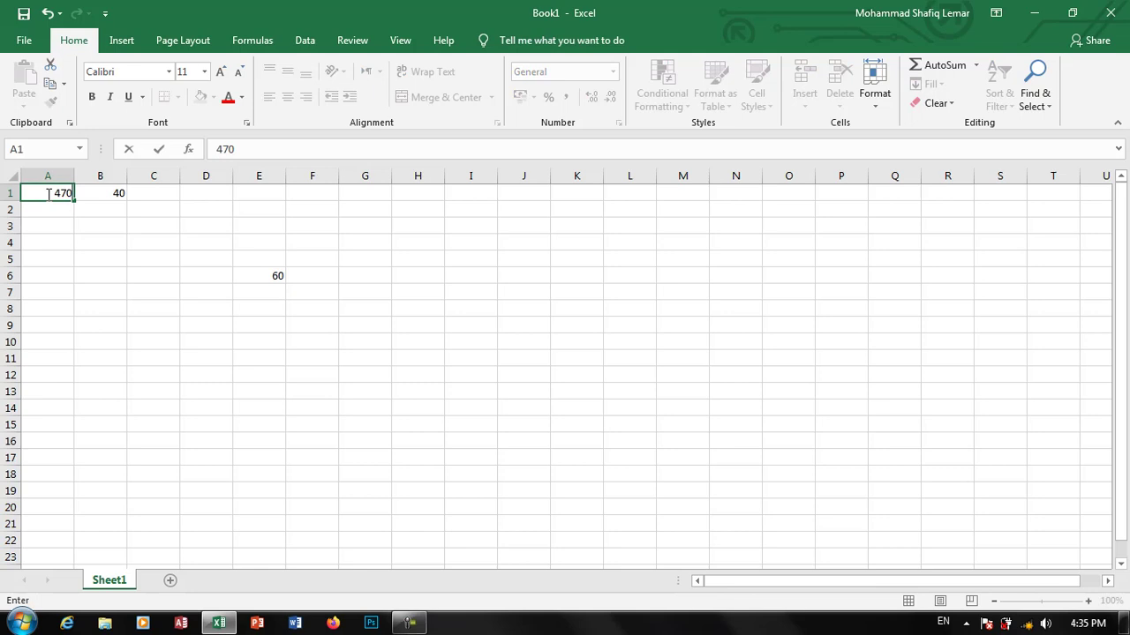
{"action": "key", "text": "Return"}
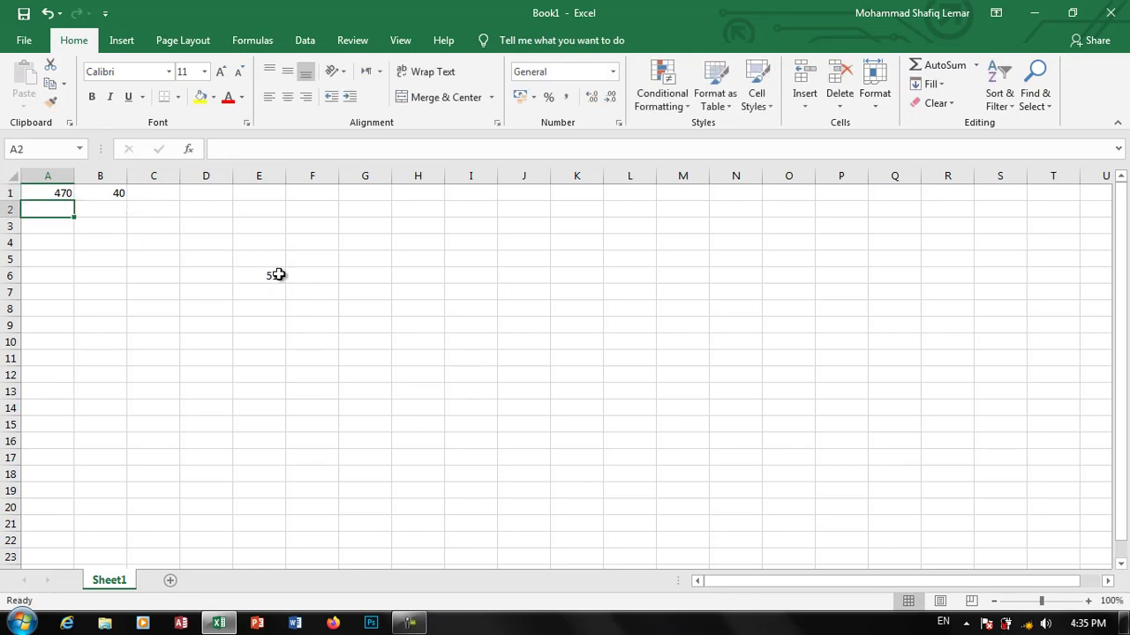
{"action": "left_click", "coordinate": [97, 192]}
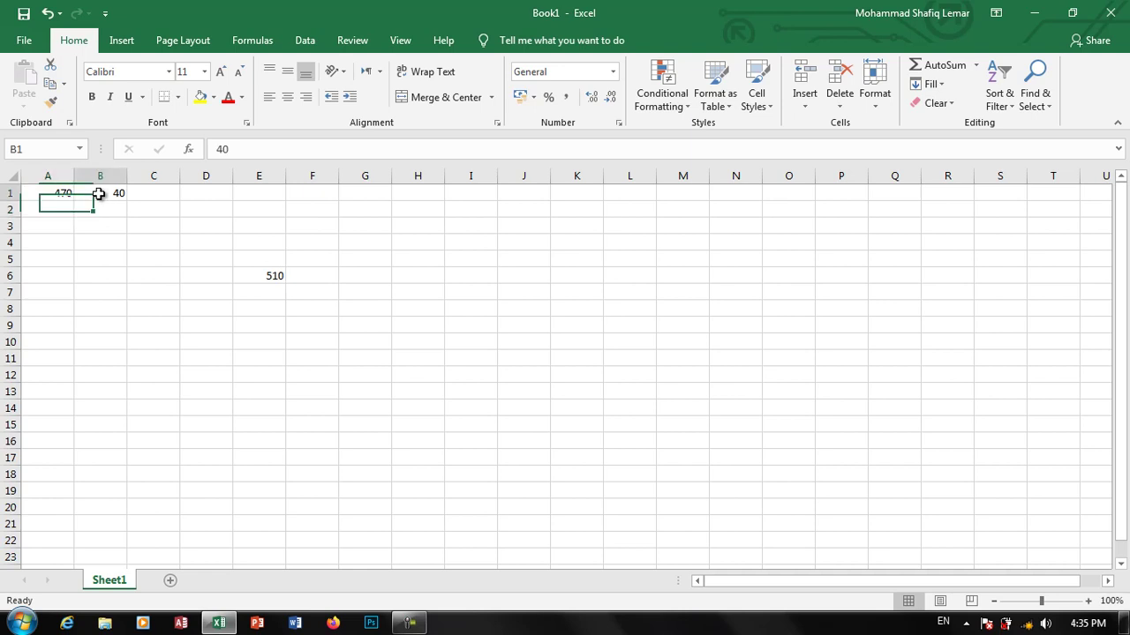
{"action": "left_click", "coordinate": [48, 189]}
{"action": "left_click", "coordinate": [92, 191]}
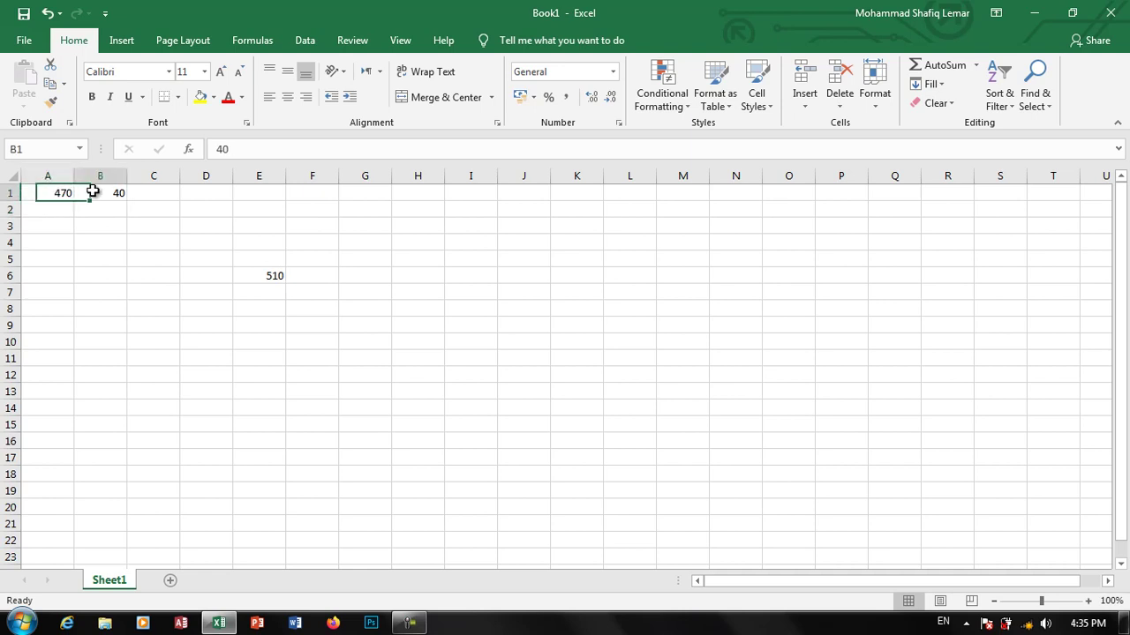
{"action": "left_click", "coordinate": [254, 277]}
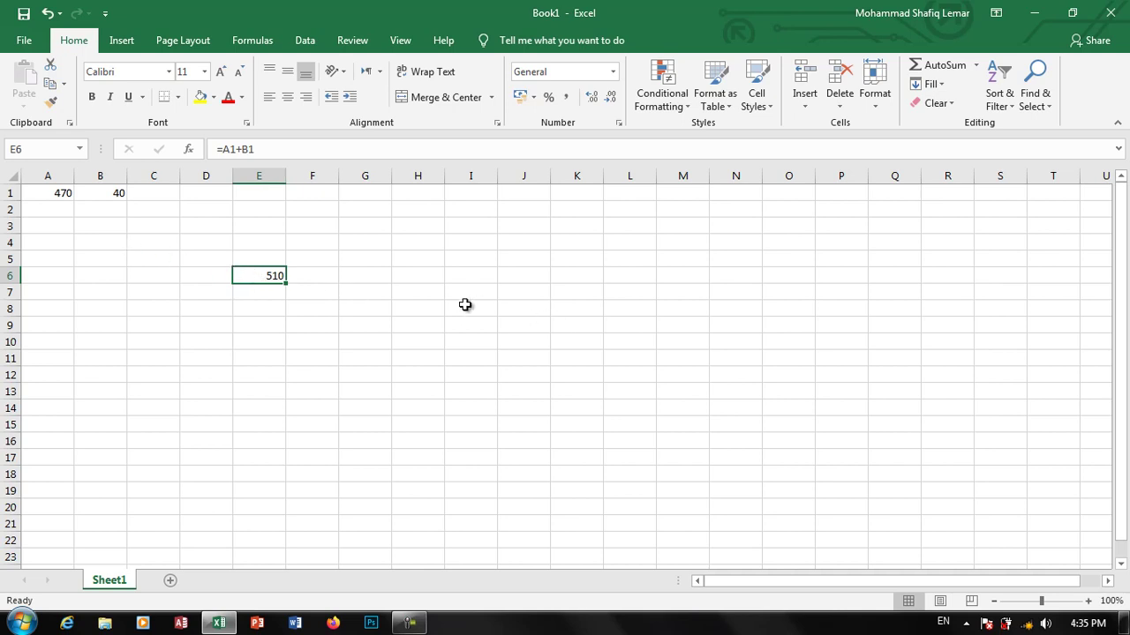
Step: Delete the values in A1:F8 and add a new blank Sheet2
{"action": "mouse_move", "coordinate": [310, 309]}
{"action": "left_mouse_down"}
{"action": "mouse_move", "coordinate": [157, 279]}
{"action": "mouse_move", "coordinate": [41, 191]}
{"action": "left_mouse_up"}
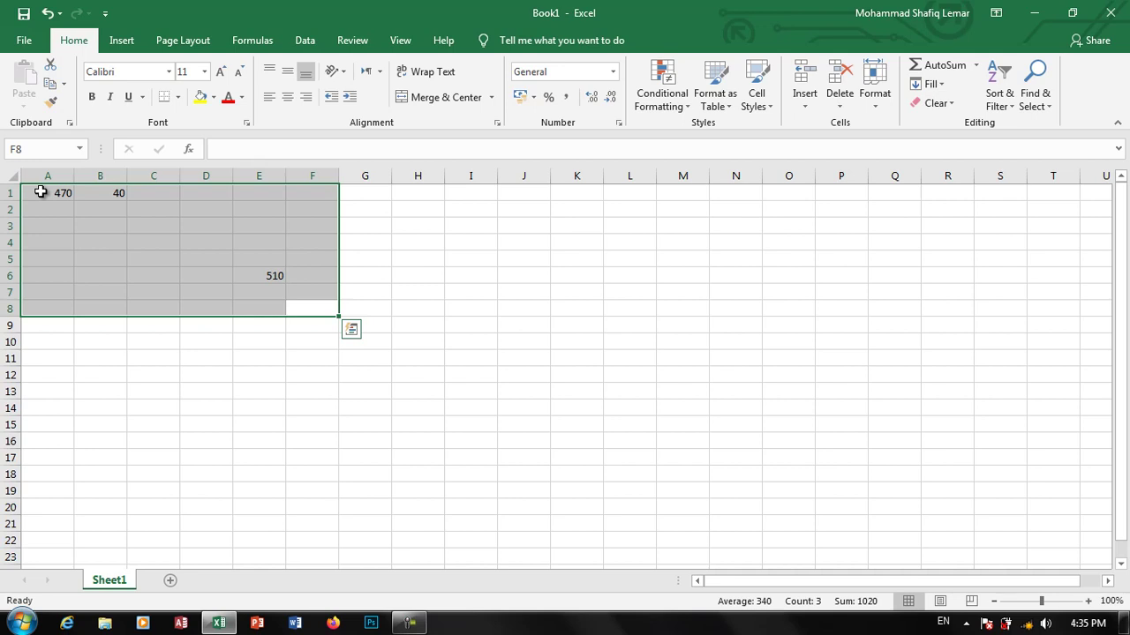
{"action": "key", "text": "Delete"}
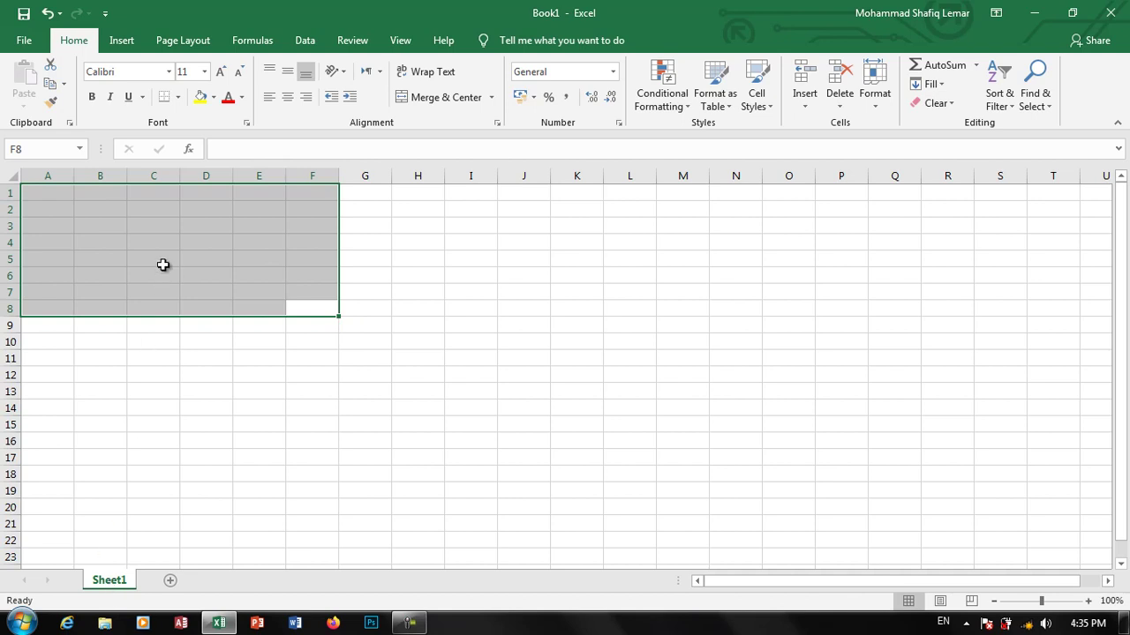
{"action": "left_click", "coordinate": [170, 582]}
{"action": "left_click", "coordinate": [108, 580]}
{"action": "left_click", "coordinate": [164, 582]}
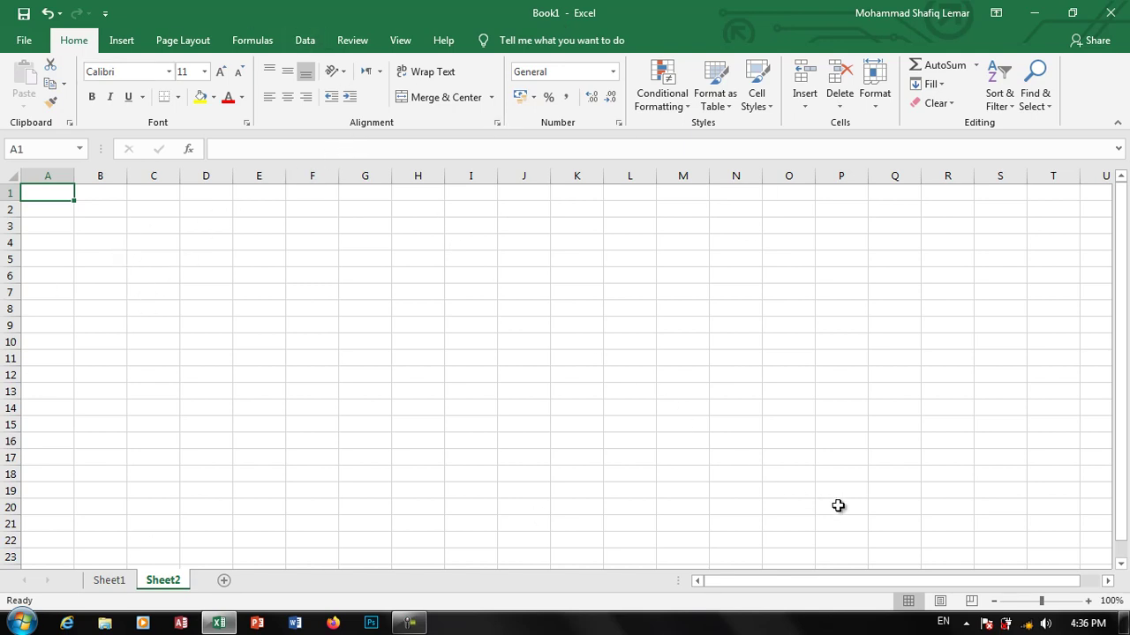
Step: Zoom out to 91%, return to Sheet1 and select cell A1
{"action": "left_click_drag", "start_coordinate": [1042, 601], "coordinate": [1028, 601]}
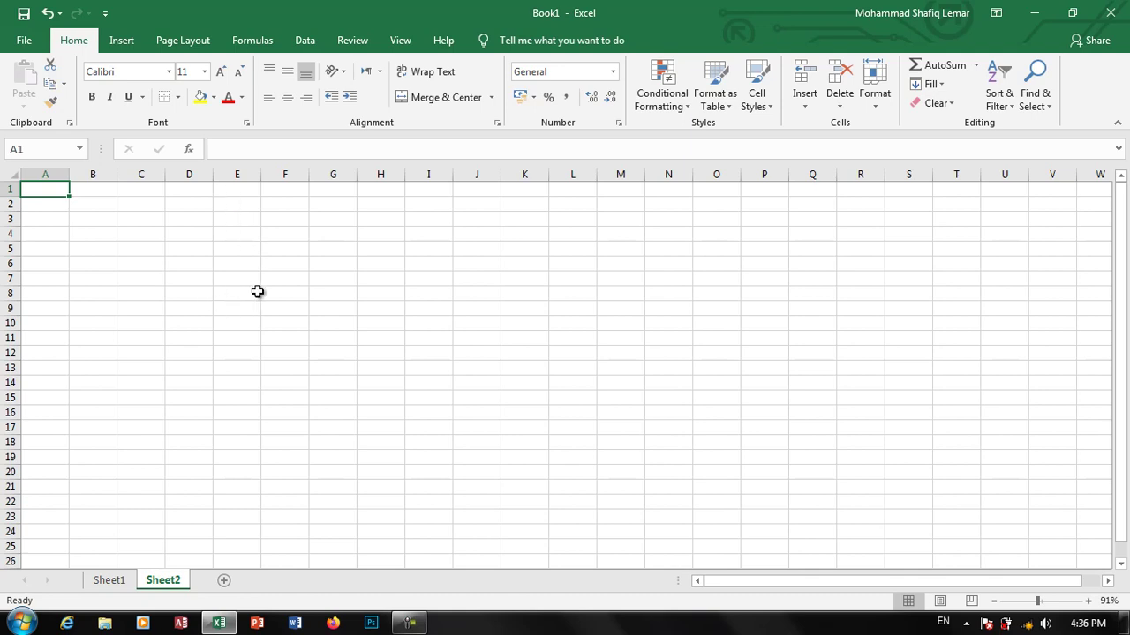
{"action": "left_click", "coordinate": [115, 579]}
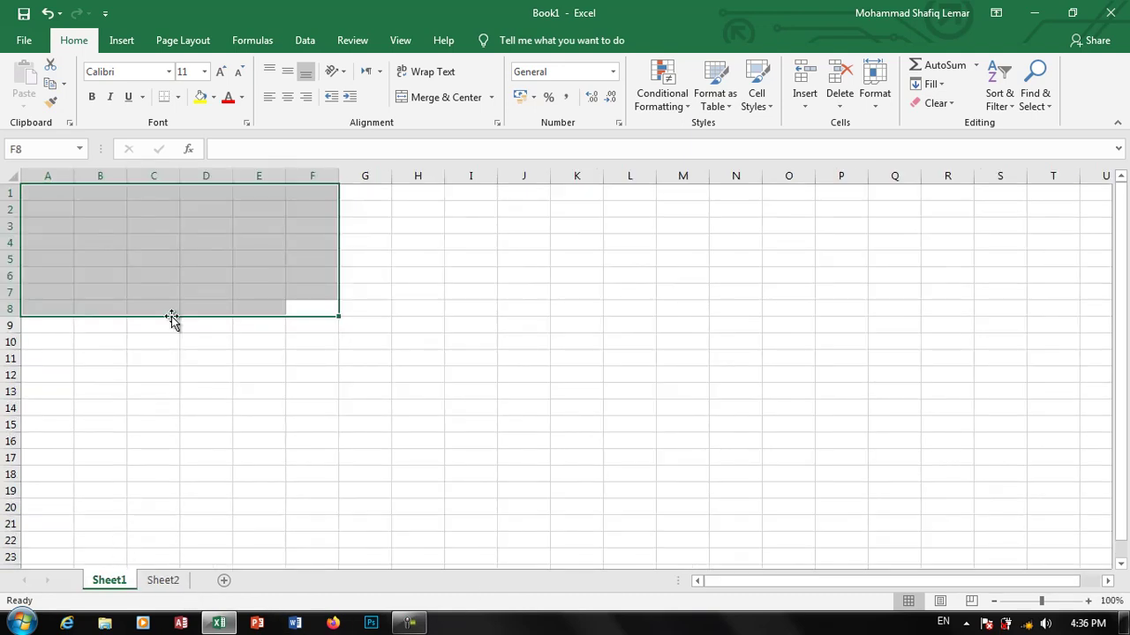
{"action": "left_click", "coordinate": [191, 251]}
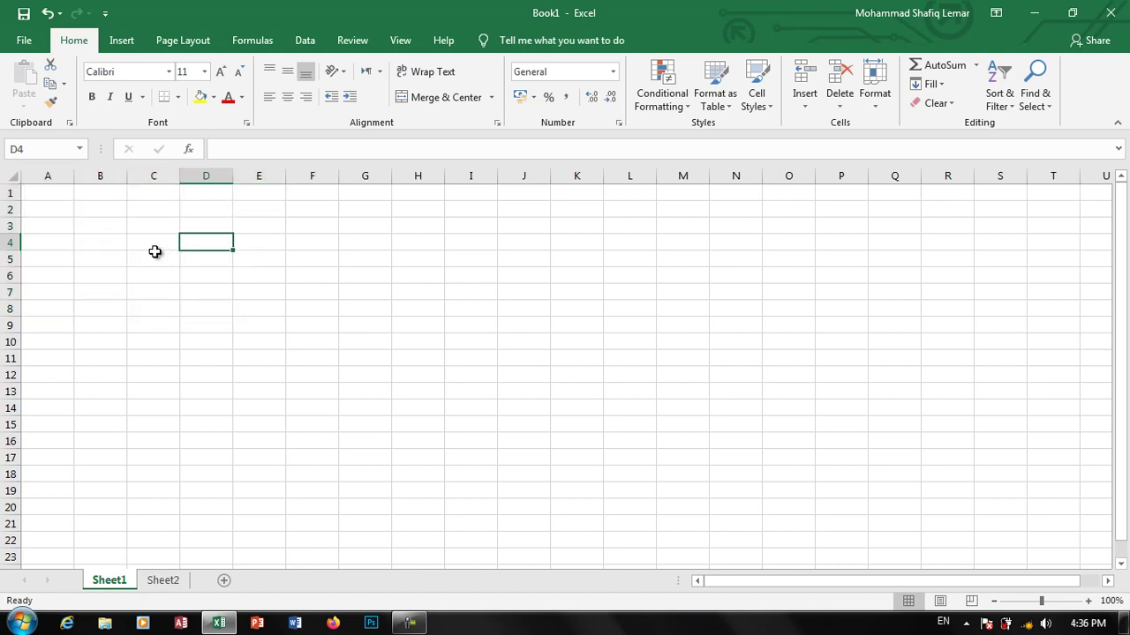
{"action": "left_click", "coordinate": [33, 193]}
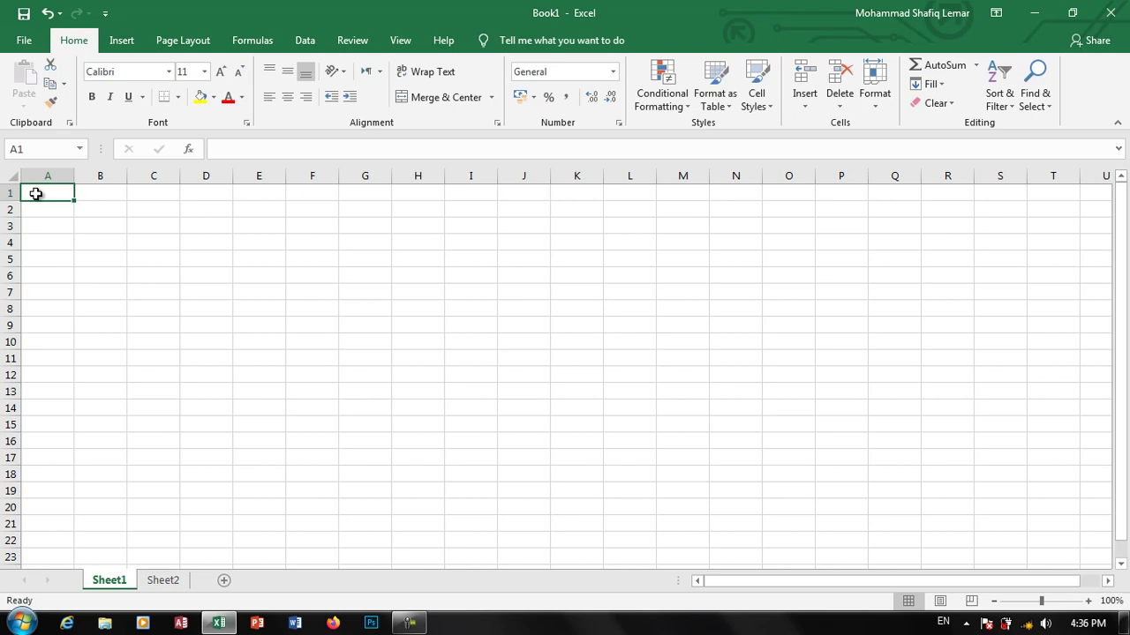
Step: Type the headings Name, LastName, Age, Score and Result across A1:E1
{"action": "type", "text": "Name"}
{"action": "key", "text": "Tab"}
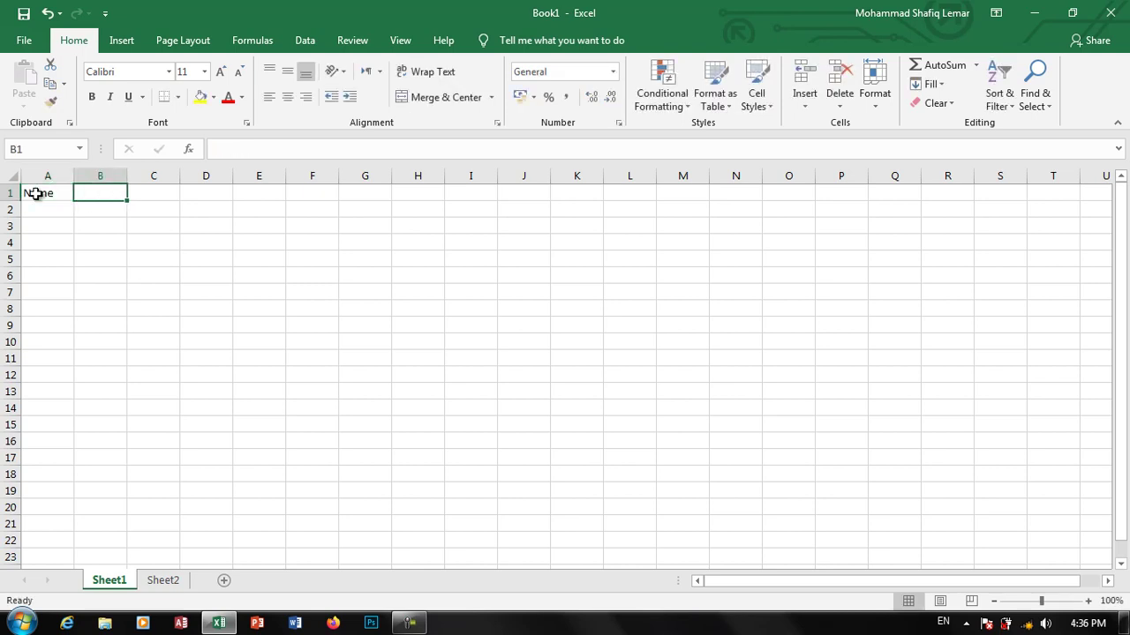
{"action": "type", "text": "LastN"}
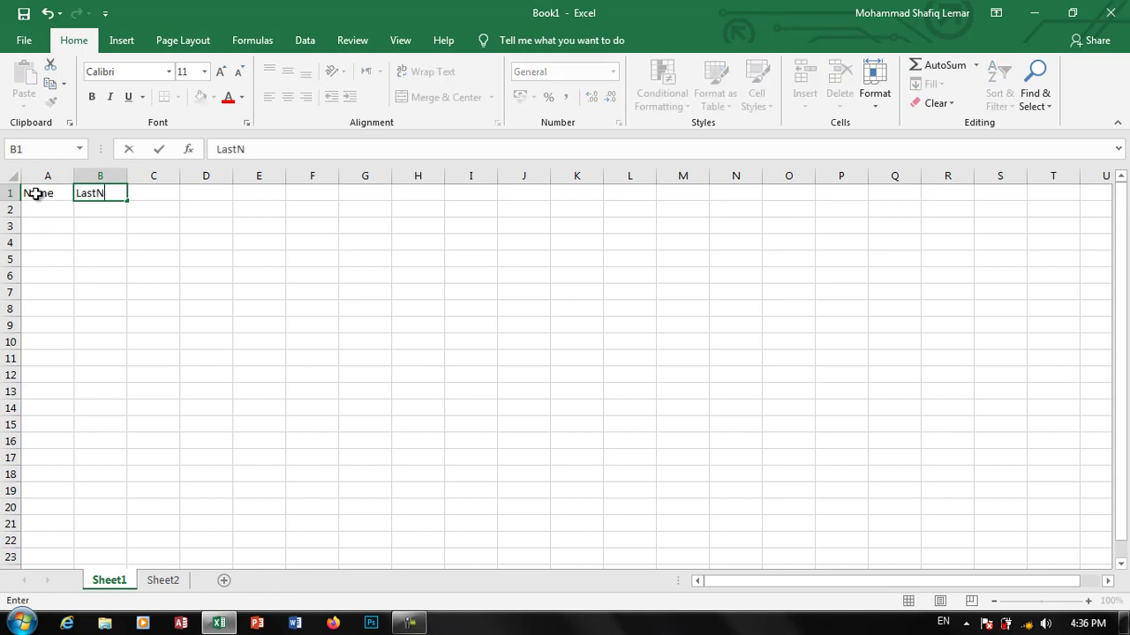
{"action": "type", "text": "ame"}
{"action": "key", "text": "Tab"}
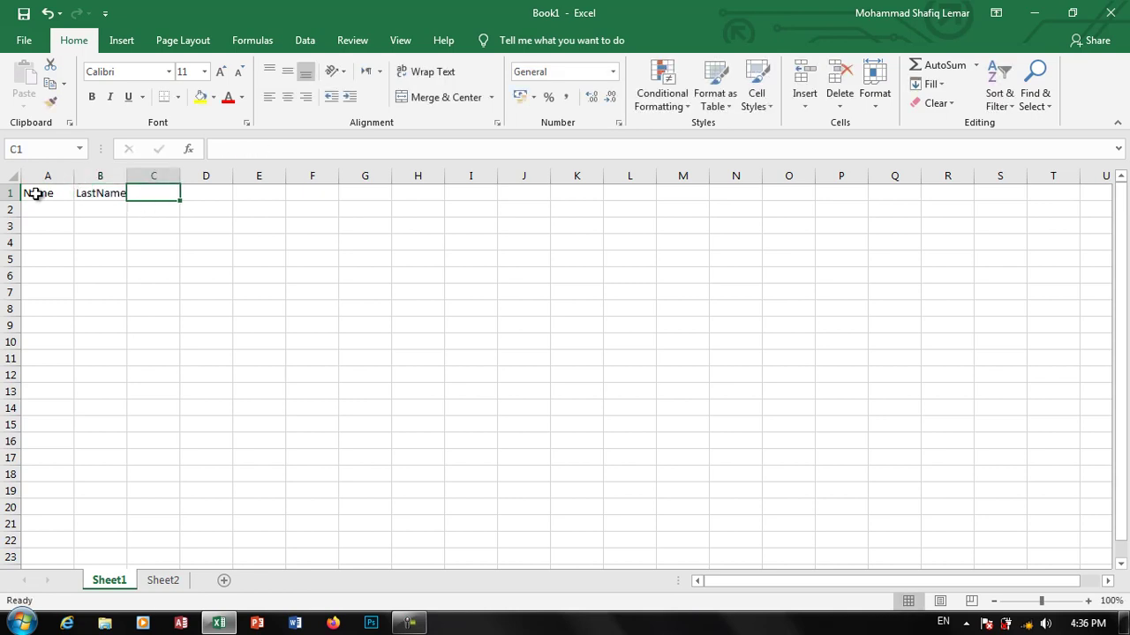
{"action": "type", "text": "Age"}
{"action": "key", "text": "Tab"}
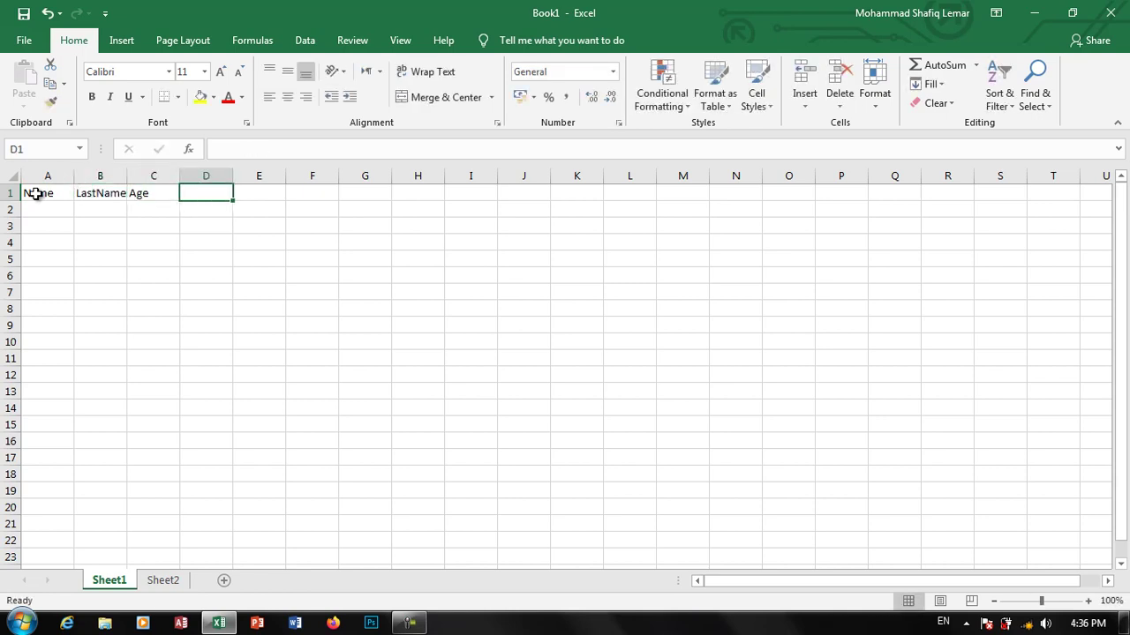
{"action": "type", "text": "Score"}
{"action": "key", "text": "Tab"}
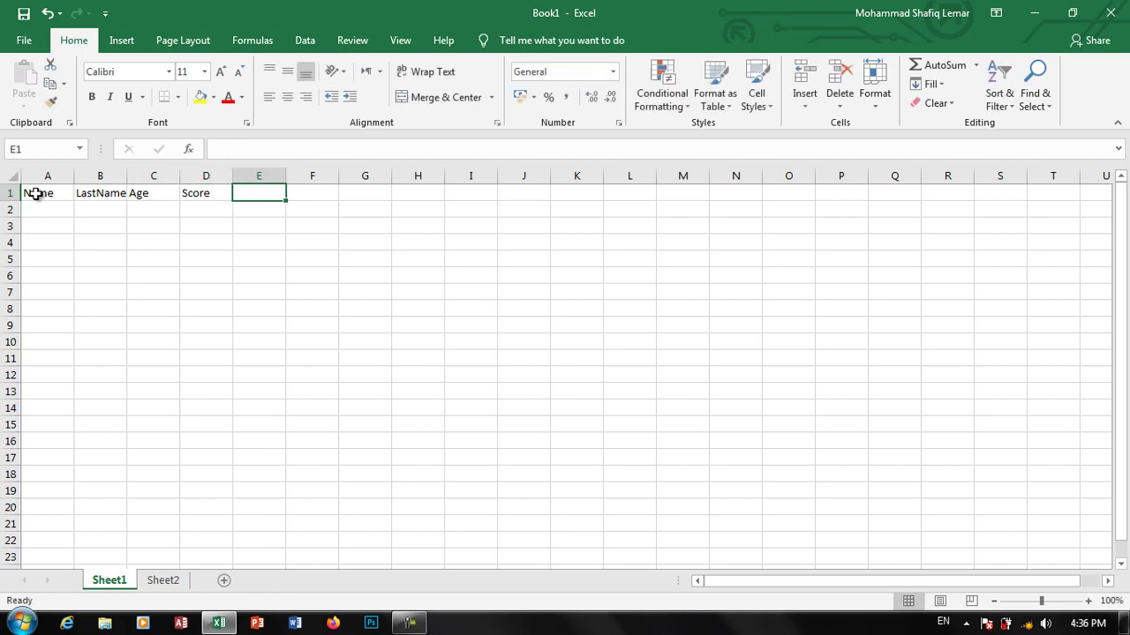
{"action": "type", "text": "Result"}
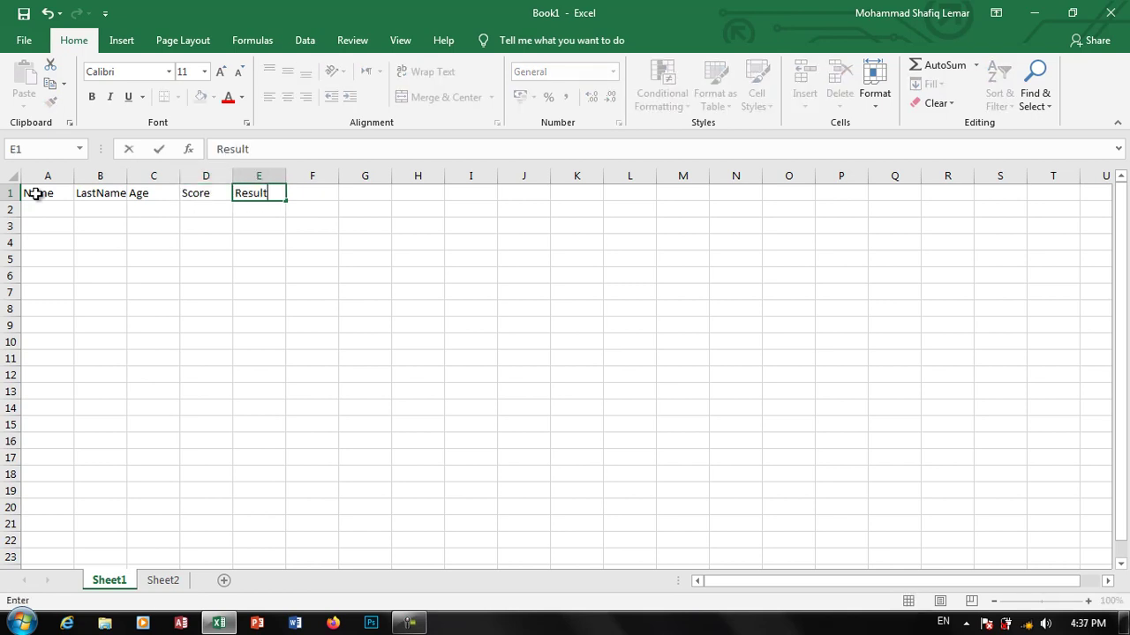
{"action": "key", "text": "Return"}
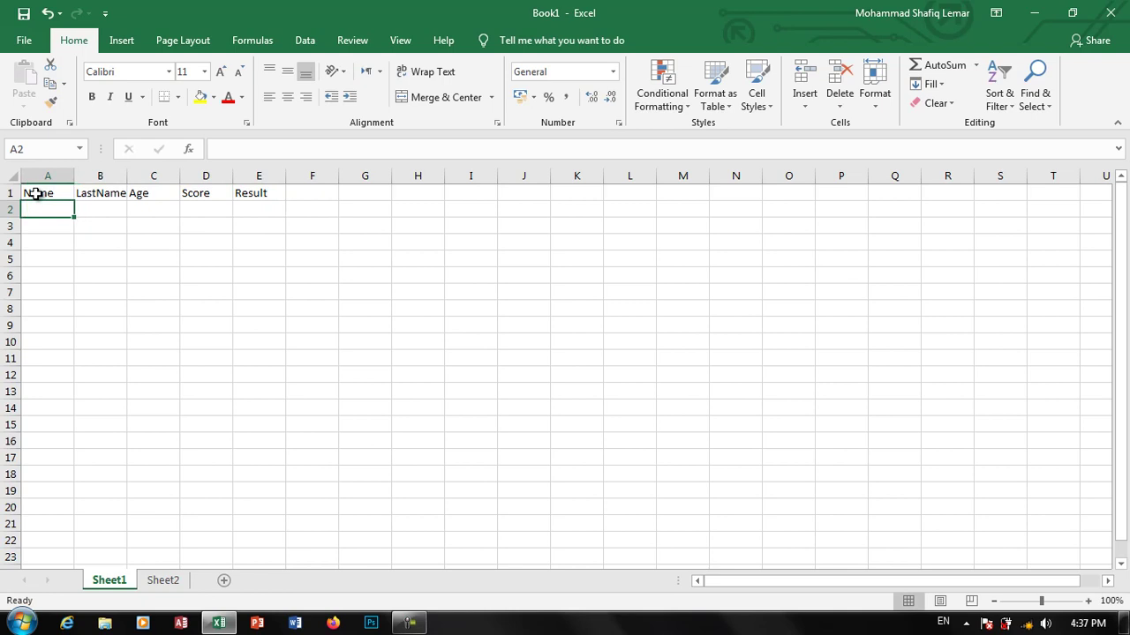
Step: Fill row 2 with a first name, a last name, age 15, score 89 and result Second
{"action": "type", "text": "Ahmad"}
{"action": "key", "text": "Tab"}
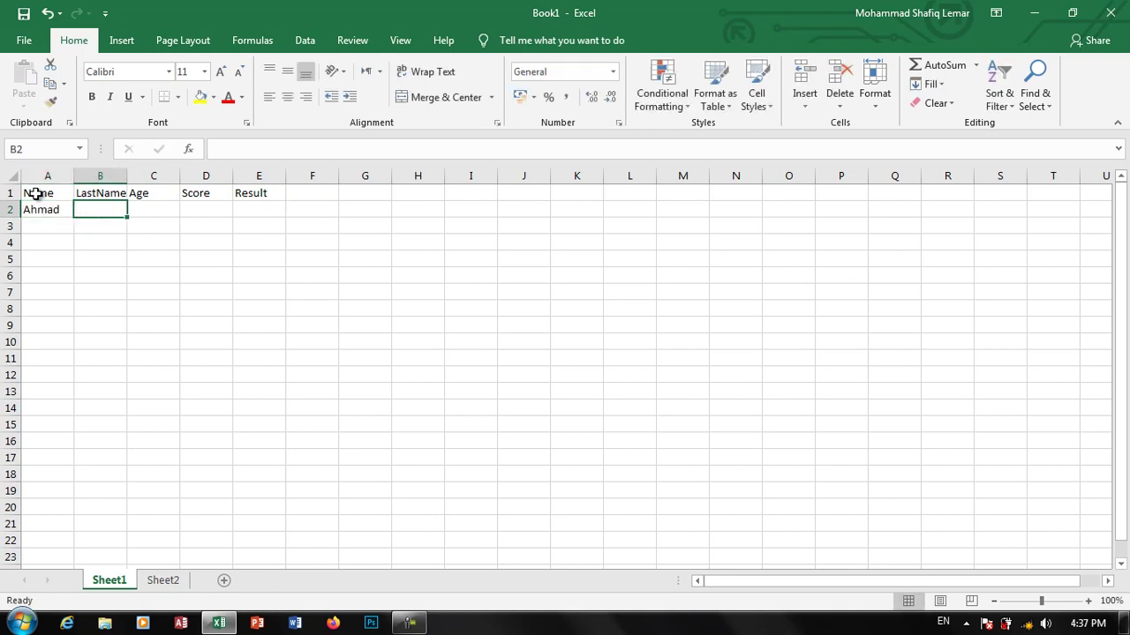
{"action": "key", "text": "Tab"}
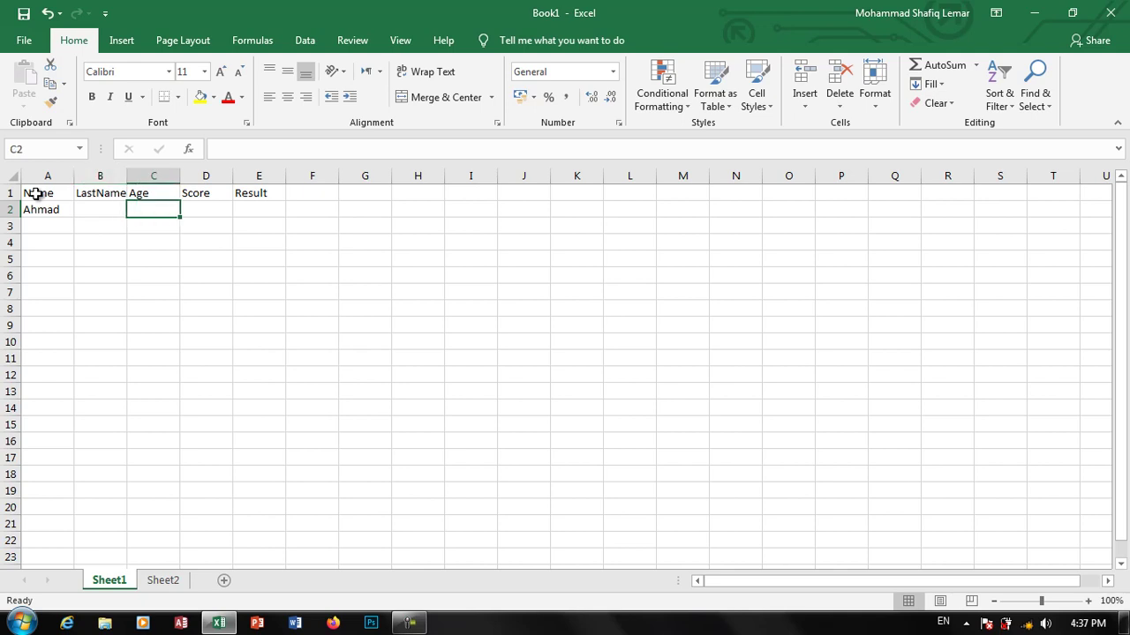
{"action": "key", "text": "shift+Tab"}
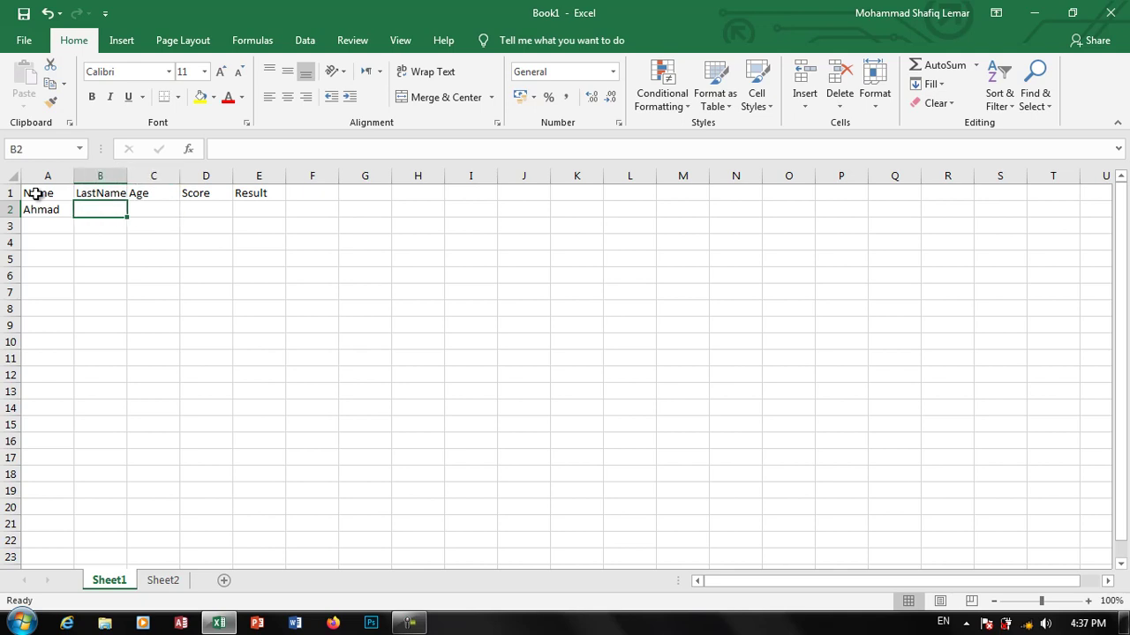
{"action": "type", "text": "Ahmadi"}
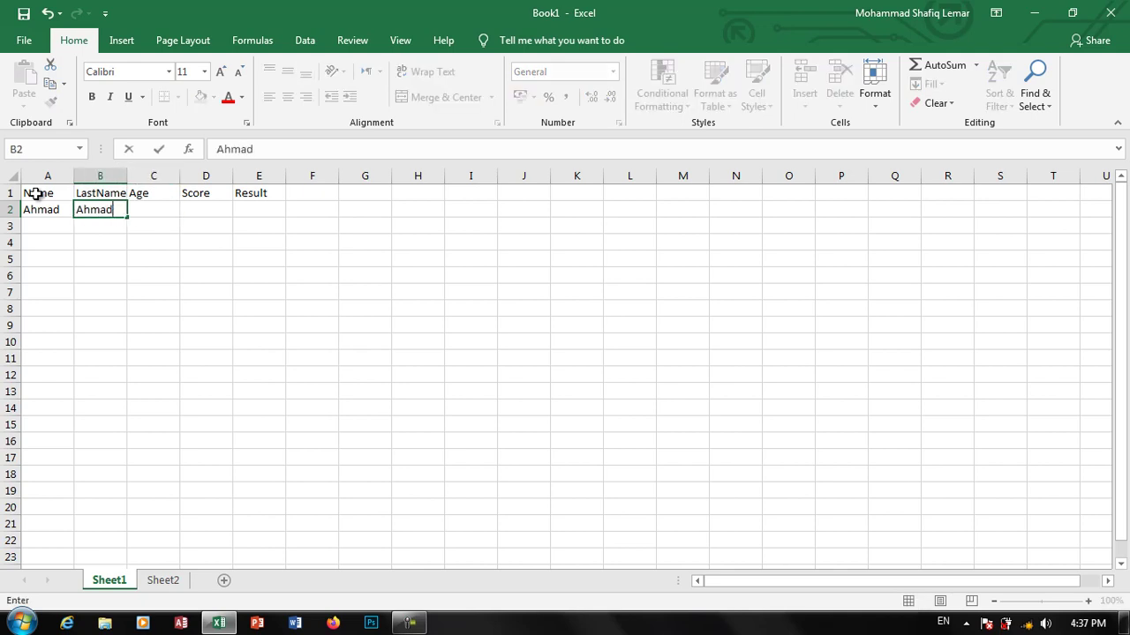
{"action": "key", "text": "Tab"}
{"action": "type", "text": "1"}
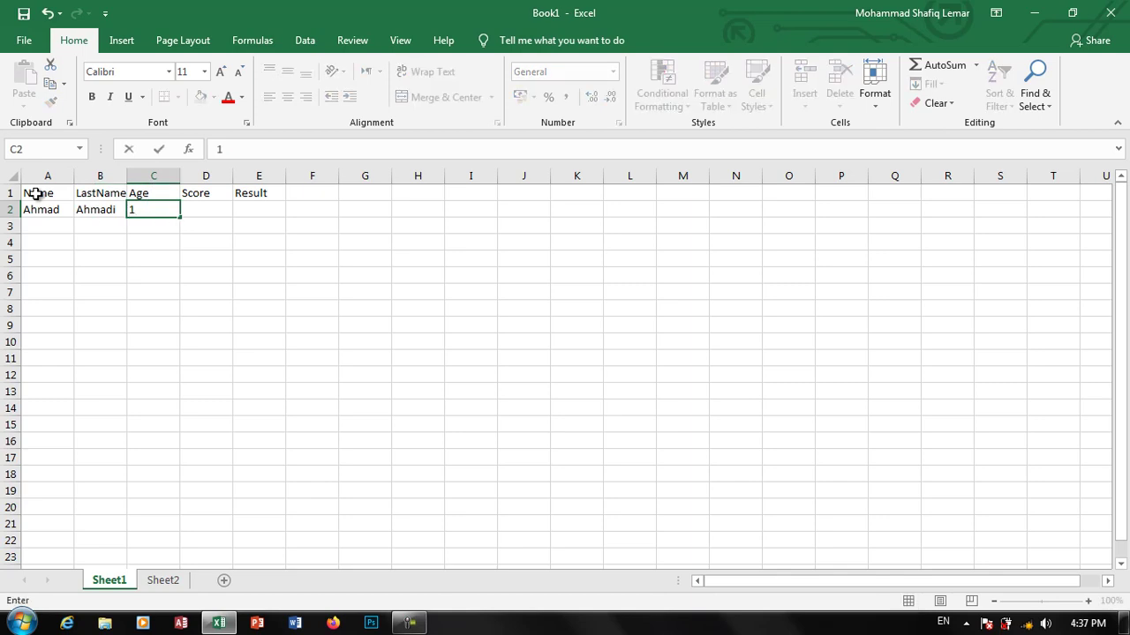
{"action": "type", "text": "5"}
{"action": "key", "text": "Tab"}
{"action": "type", "text": "89"}
{"action": "key", "text": "Tab"}
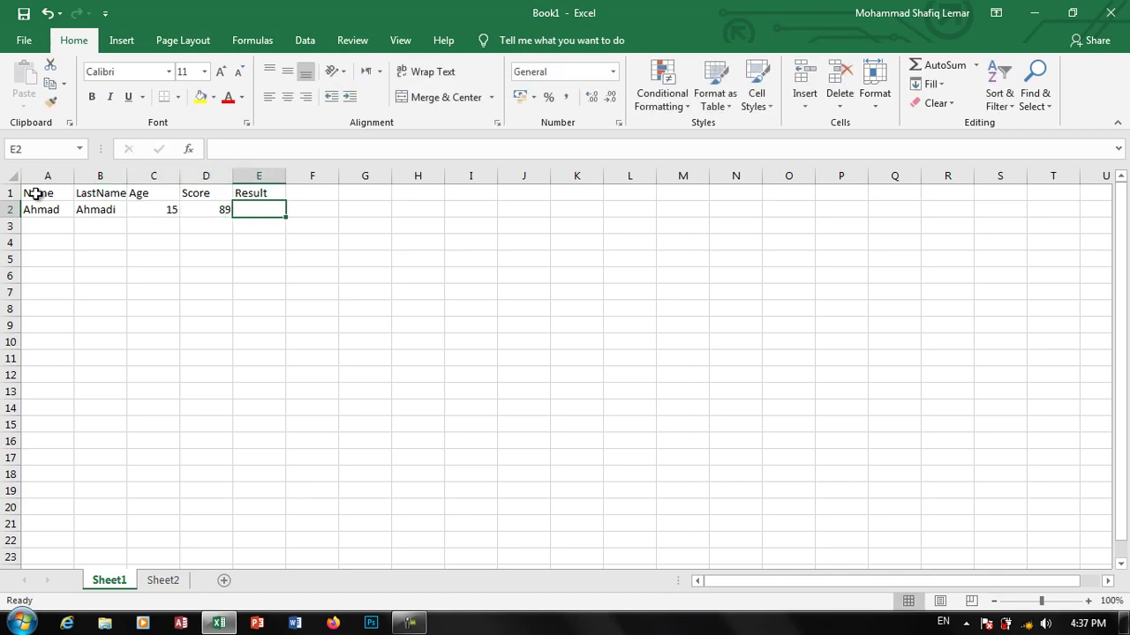
{"action": "type", "text": "Secon"}
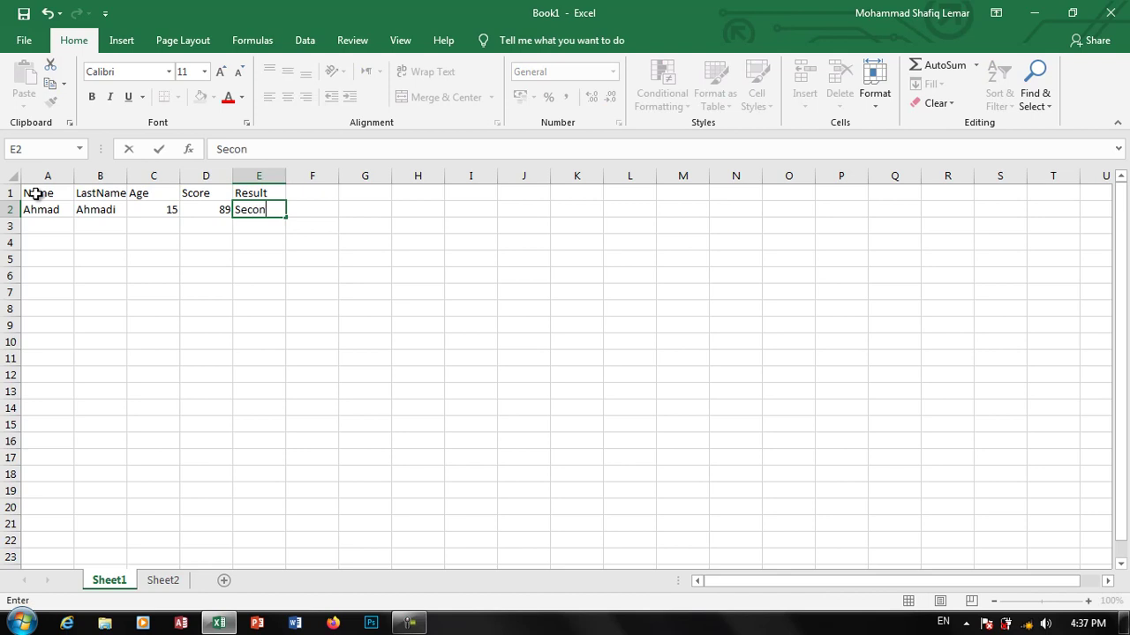
{"action": "type", "text": "d"}
{"action": "key", "text": "Return"}
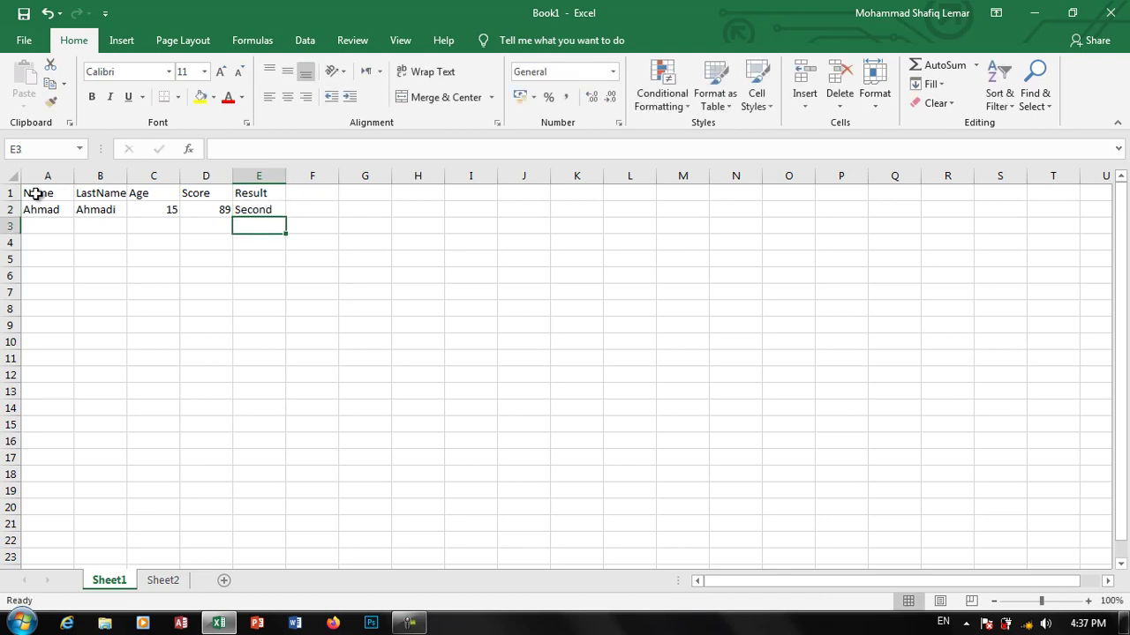
Step: AutoFit columns A, B, C and E to their contents and set column D to width 8.71
{"action": "double_click", "coordinate": [74, 176]}
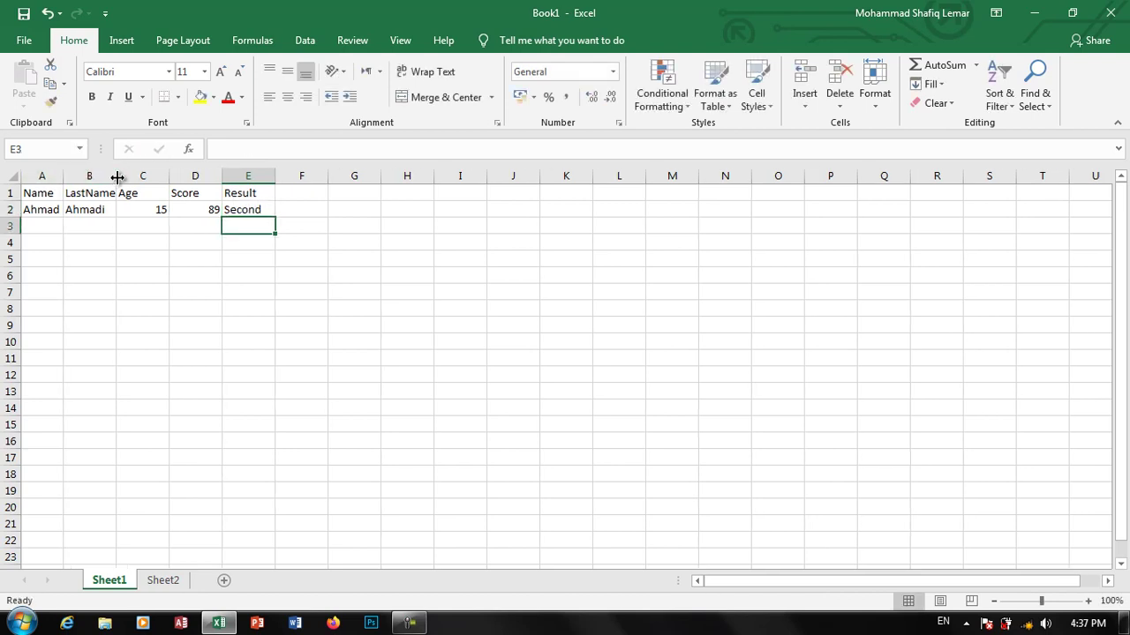
{"action": "double_click", "coordinate": [117, 176]}
{"action": "double_click", "coordinate": [171, 176]}
{"action": "left_click_drag", "start_coordinate": [197, 175], "coordinate": [199, 175]}
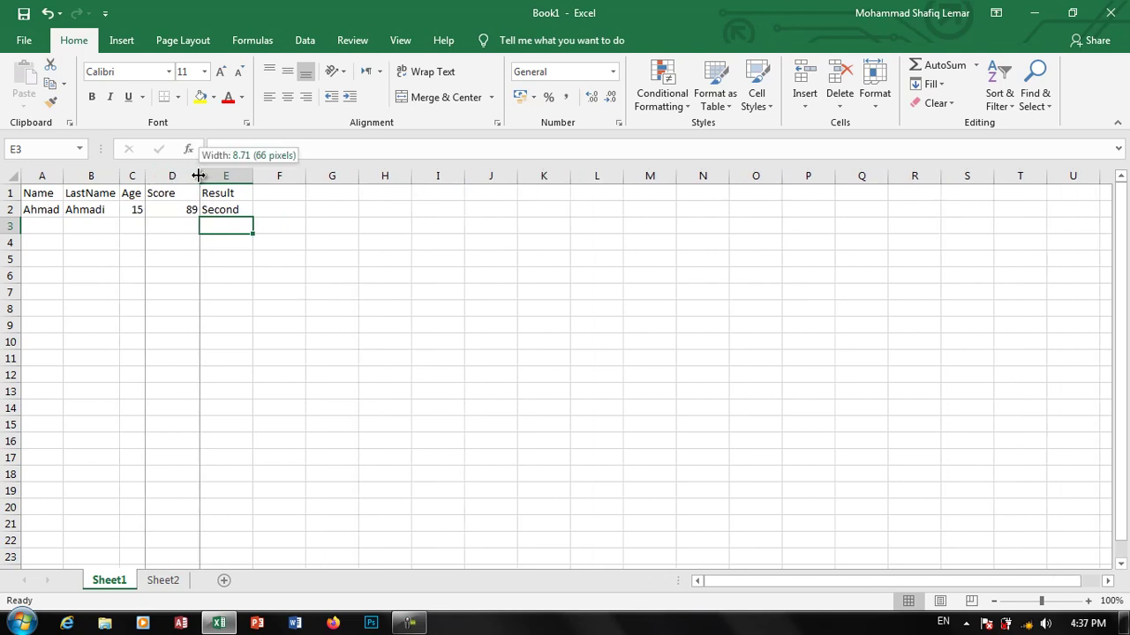
{"action": "double_click", "coordinate": [252, 176]}
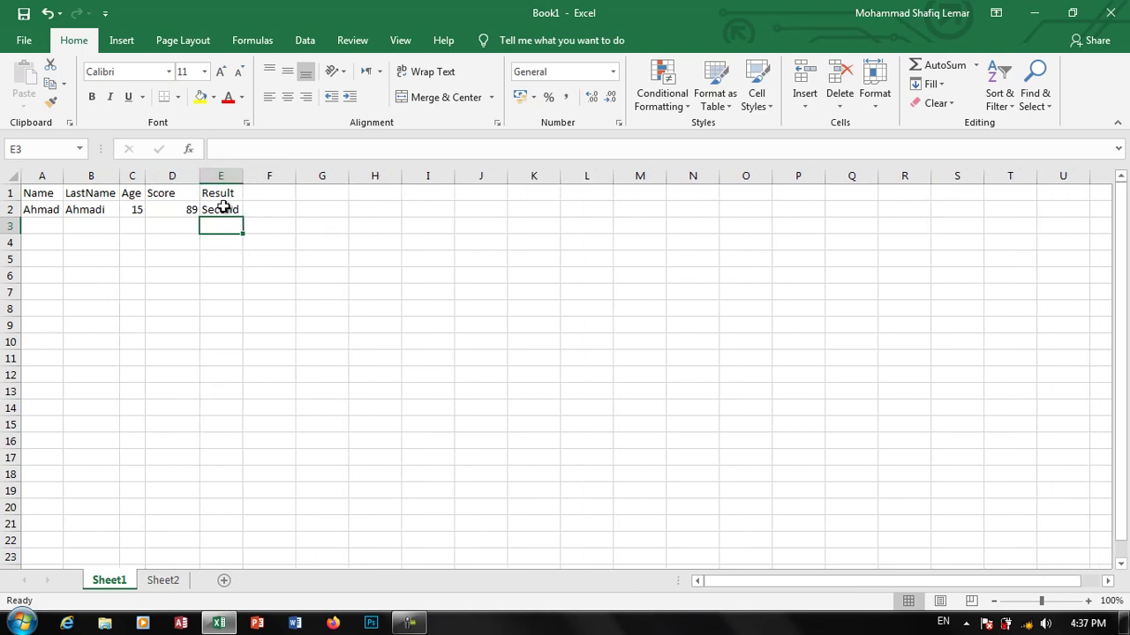
{"action": "left_click_drag", "start_coordinate": [265, 305], "coordinate": [3, 130]}
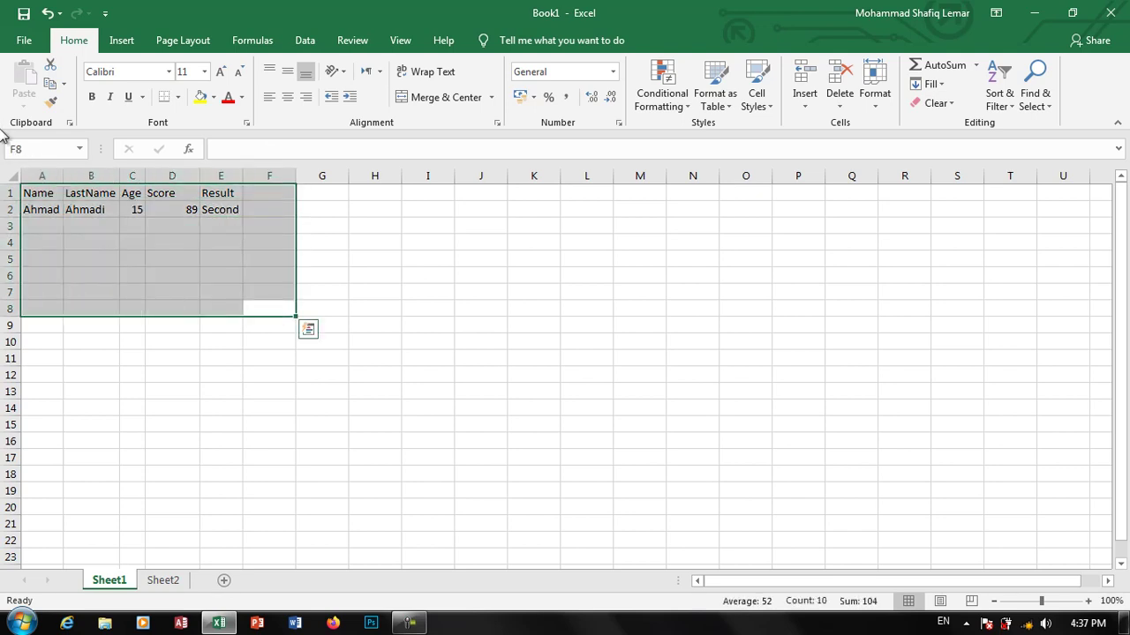
{"action": "left_click", "coordinate": [228, 226]}
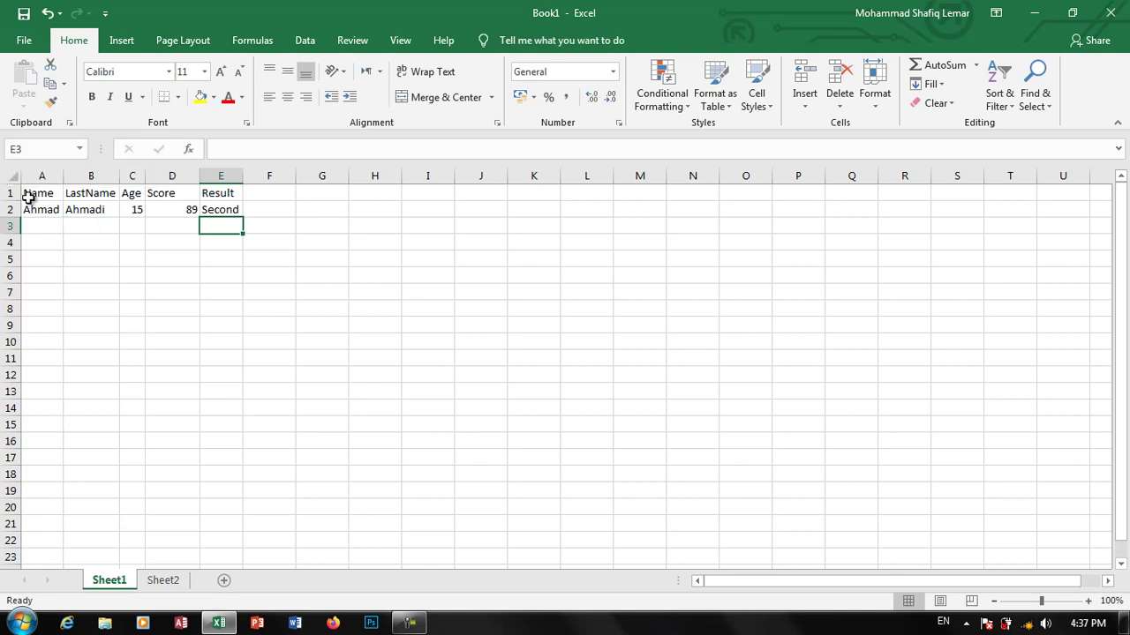
Step: Copy the table A1:E2 and paste it starting at K5
{"action": "left_click_drag", "start_coordinate": [33, 192], "coordinate": [217, 210]}
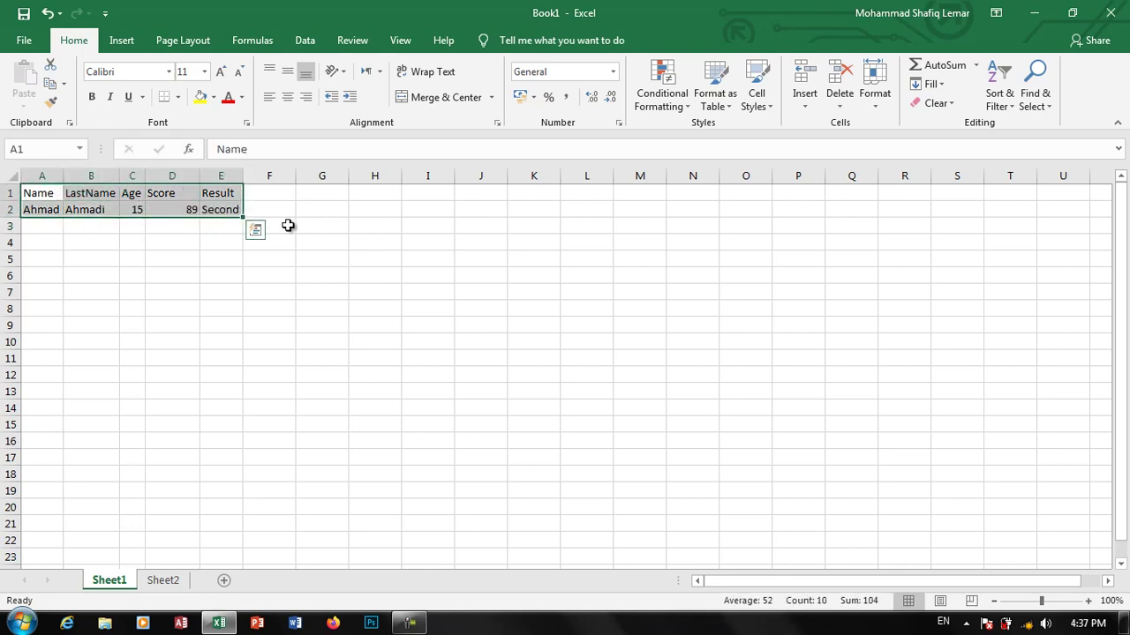
{"action": "left_click_drag", "start_coordinate": [41, 191], "coordinate": [214, 205]}
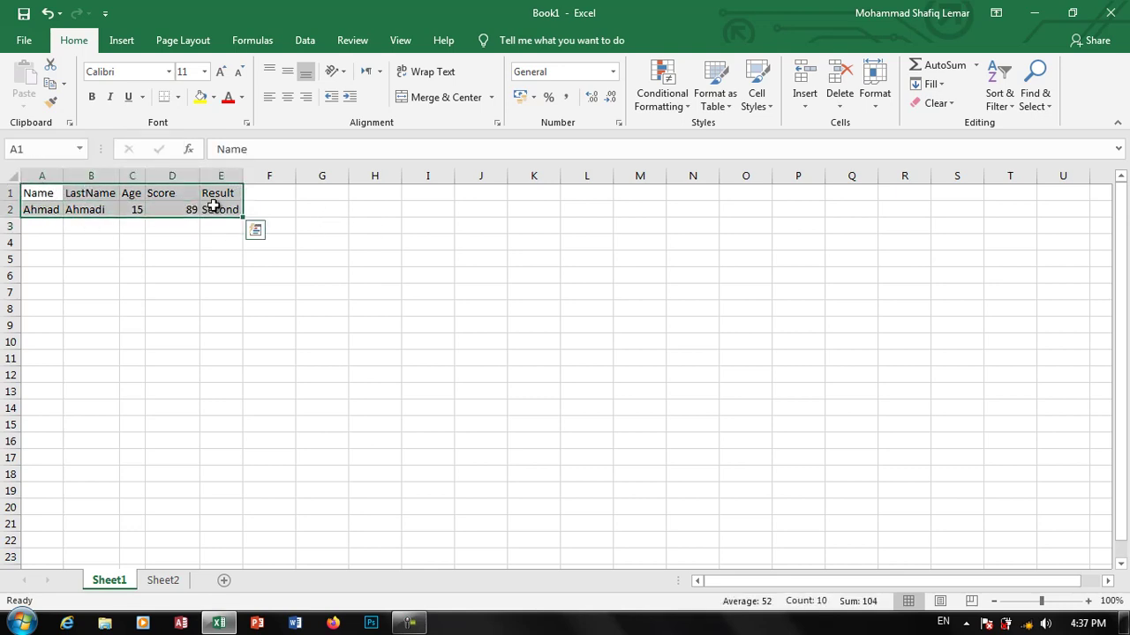
{"action": "left_click", "coordinate": [53, 75]}
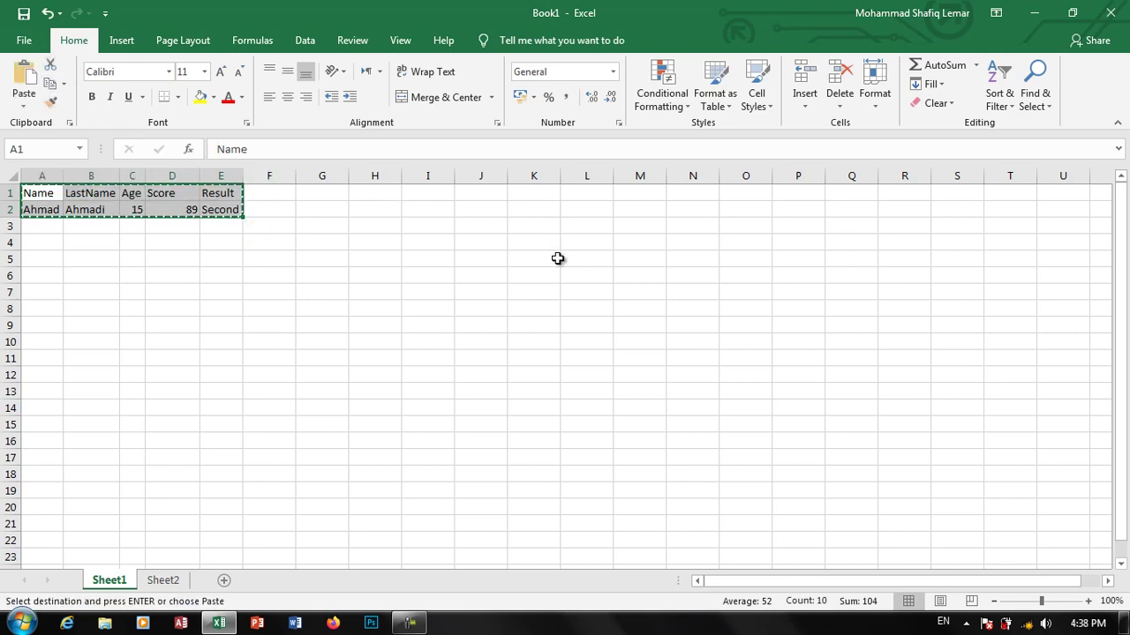
{"action": "left_click", "coordinate": [550, 258]}
{"action": "left_click", "coordinate": [24, 81]}
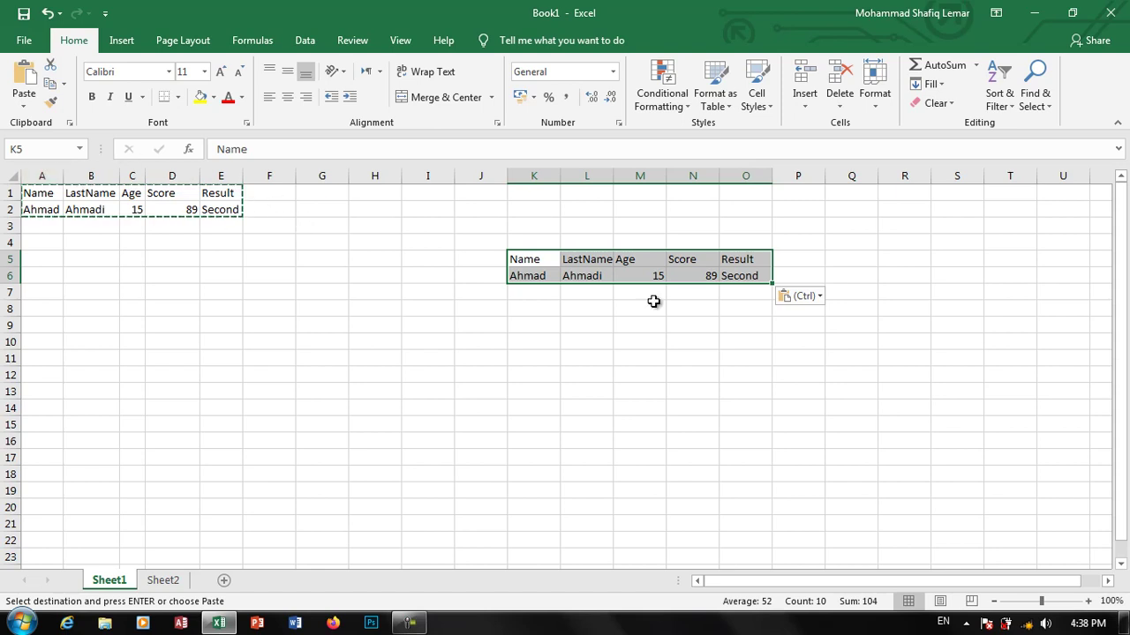
Step: Cut the pasted copy from K5:O6 and move it to L16:P17
{"action": "left_click", "coordinate": [824, 345]}
{"action": "left_click_drag", "start_coordinate": [748, 277], "coordinate": [512, 259]}
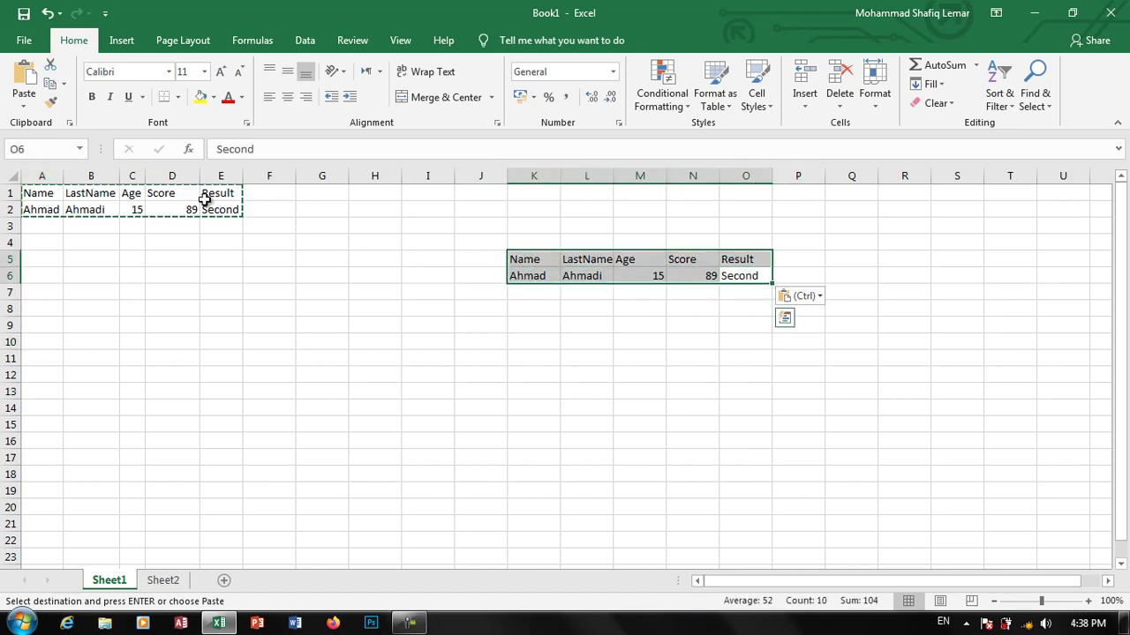
{"action": "left_click", "coordinate": [50, 84]}
{"action": "left_click", "coordinate": [583, 446]}
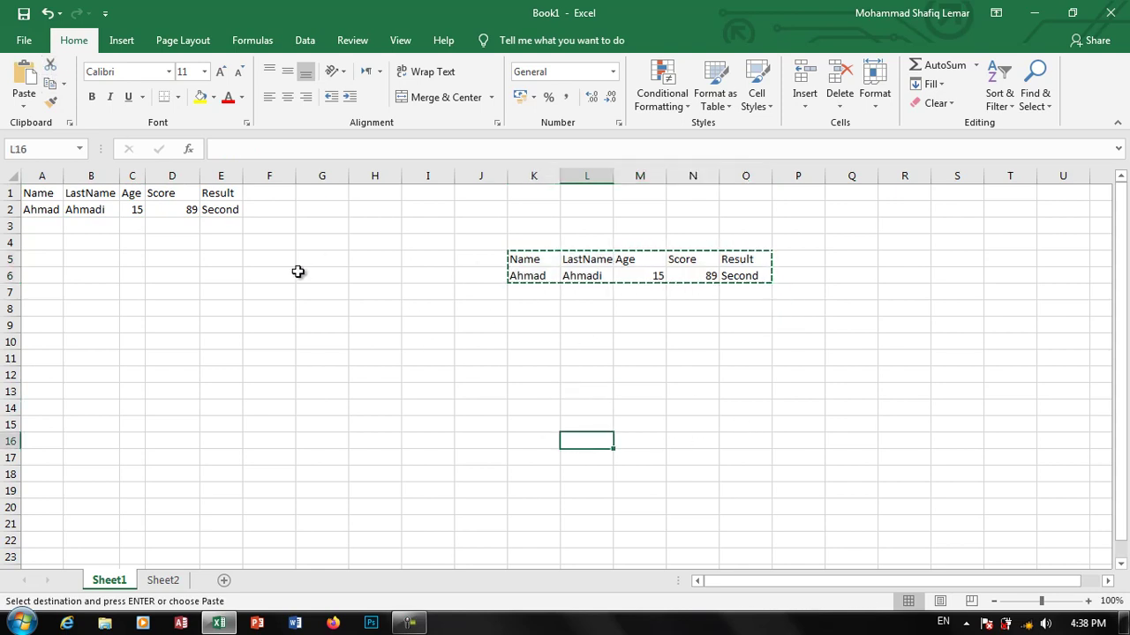
{"action": "key", "text": "Return"}
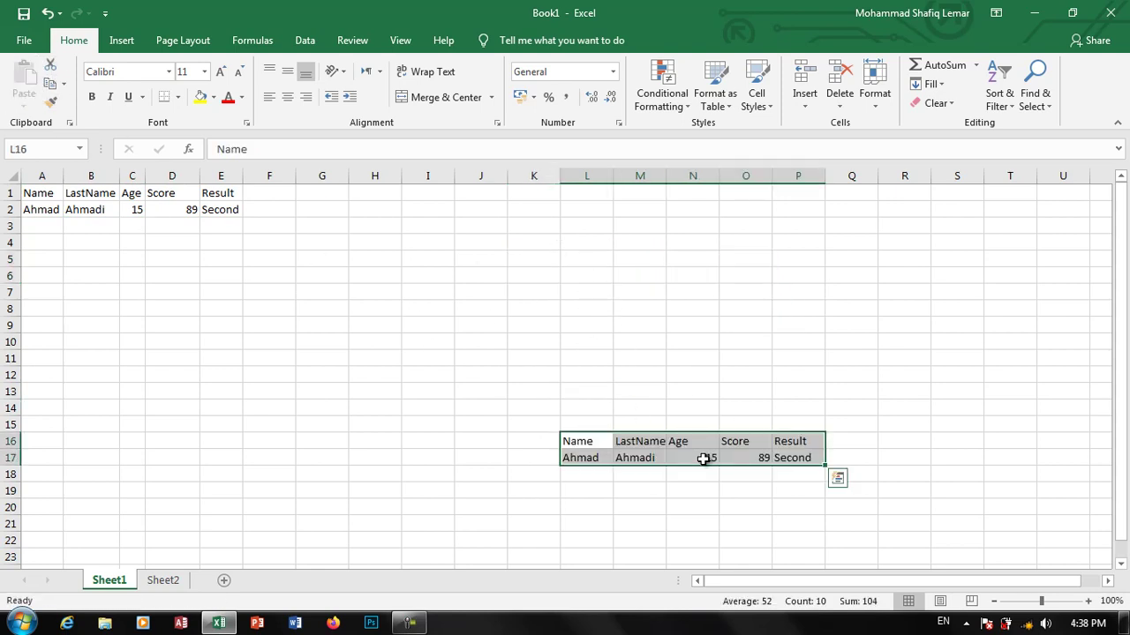
{"action": "key", "text": "Escape"}
{"action": "left_click", "coordinate": [160, 291]}
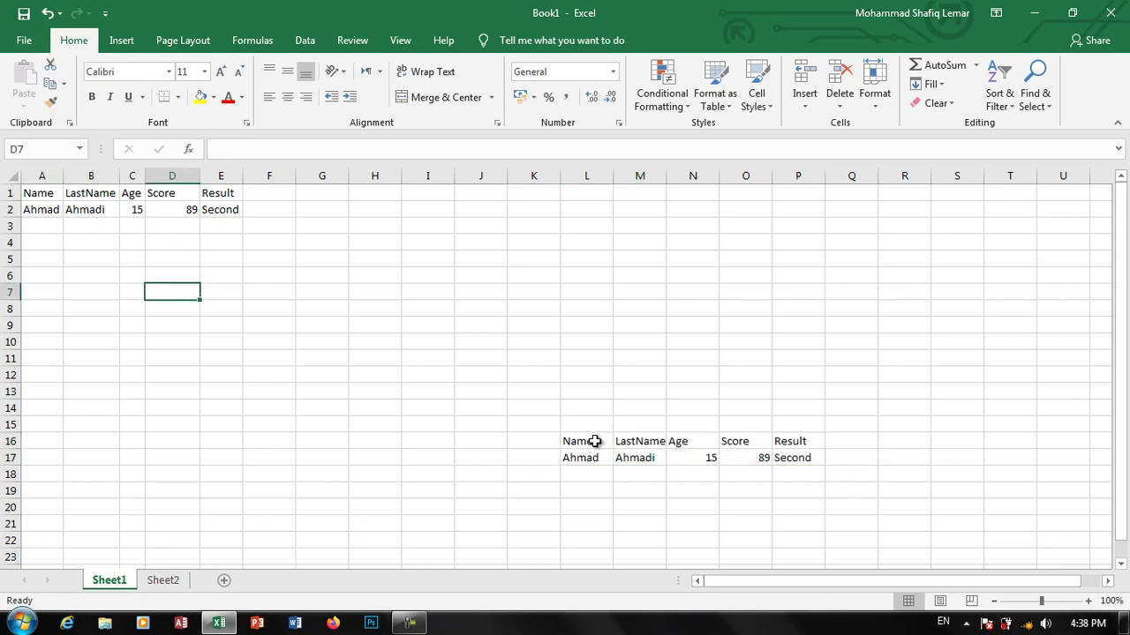
{"action": "left_click_drag", "start_coordinate": [593, 441], "coordinate": [795, 457]}
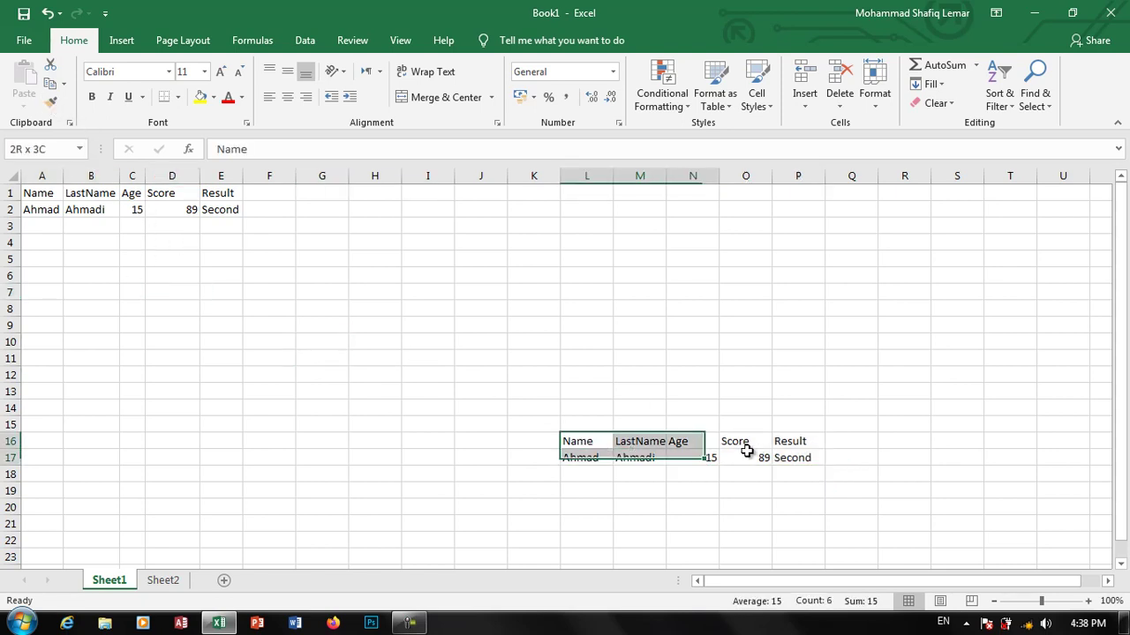
Step: Copy the L16:P17 table and look over the Paste options without pasting anything
{"action": "left_click", "coordinate": [53, 84]}
{"action": "left_click", "coordinate": [221, 342]}
{"action": "left_click", "coordinate": [24, 106]}
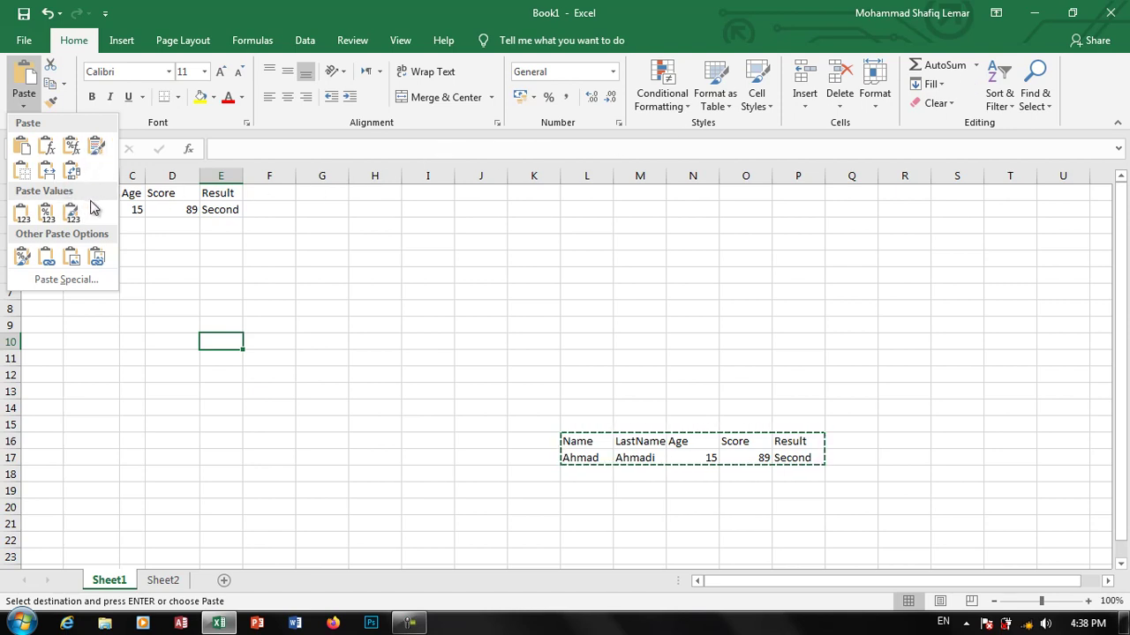
{"action": "left_click", "coordinate": [392, 275]}
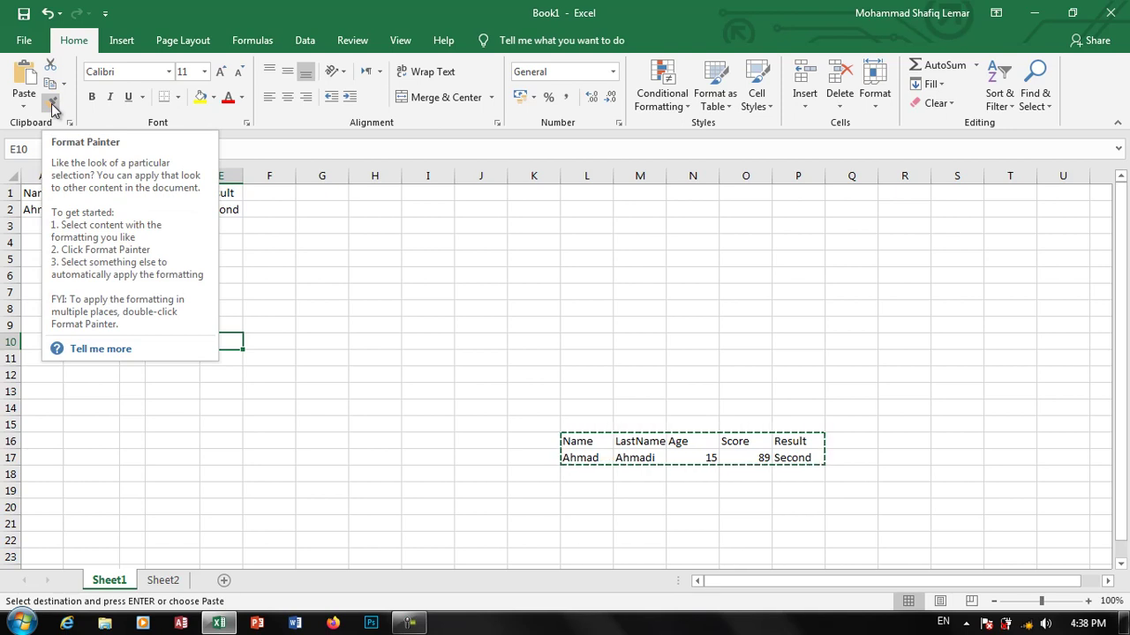
{"action": "left_click", "coordinate": [346, 296]}
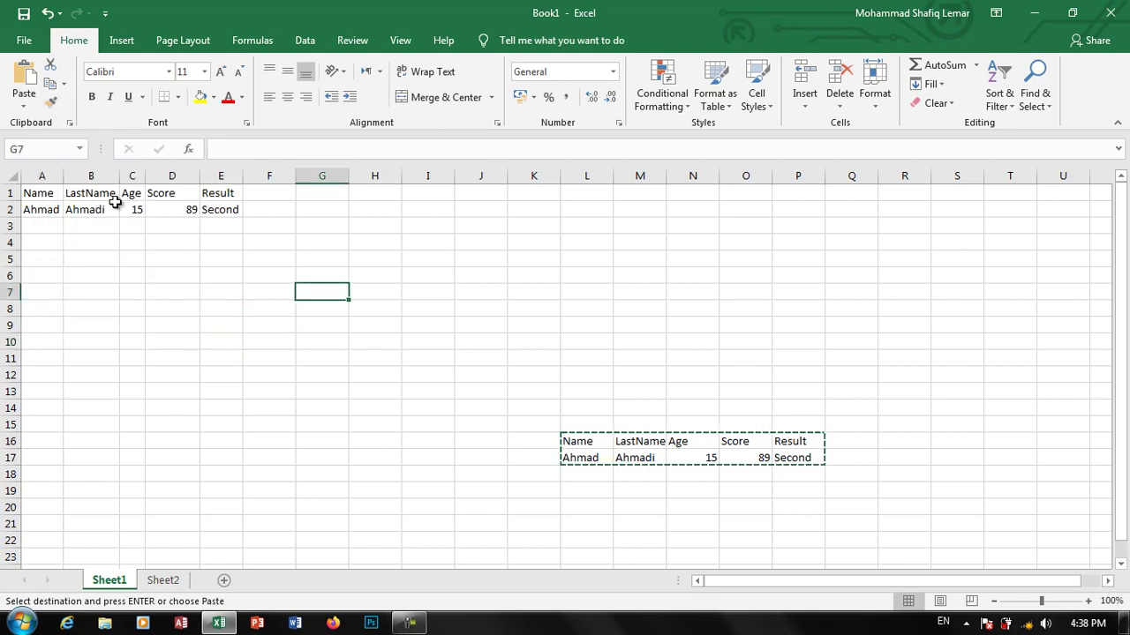
Step: Give the A1 'Name' header the Accent2 cell style, bold, italic and a larger font
{"action": "left_click", "coordinate": [27, 193]}
{"action": "left_click", "coordinate": [714, 95]}
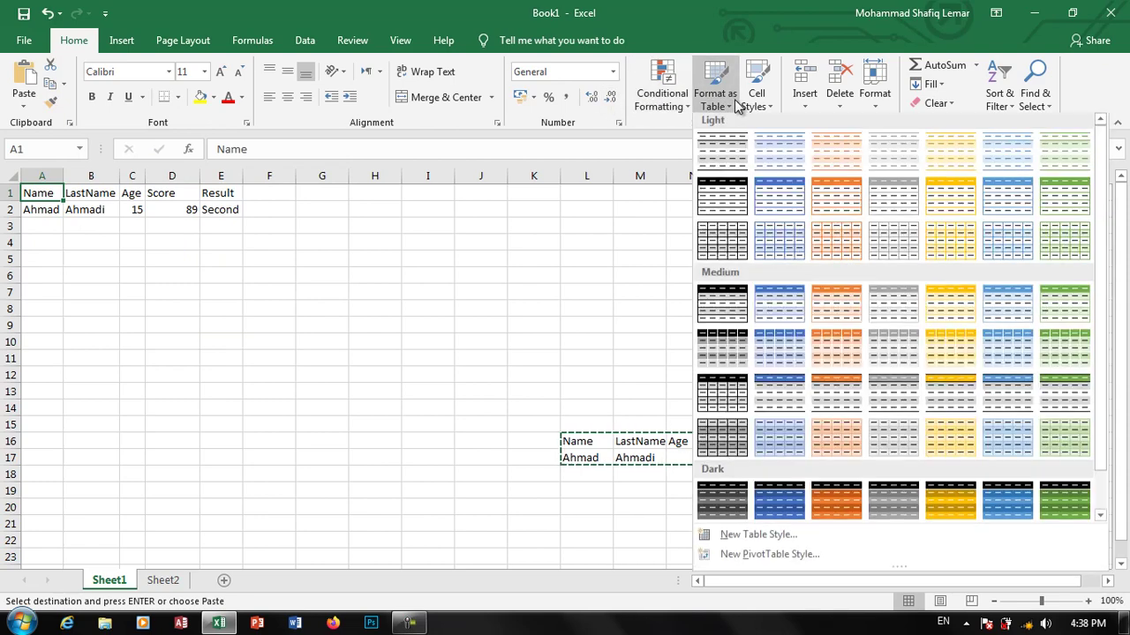
{"action": "left_click", "coordinate": [756, 95]}
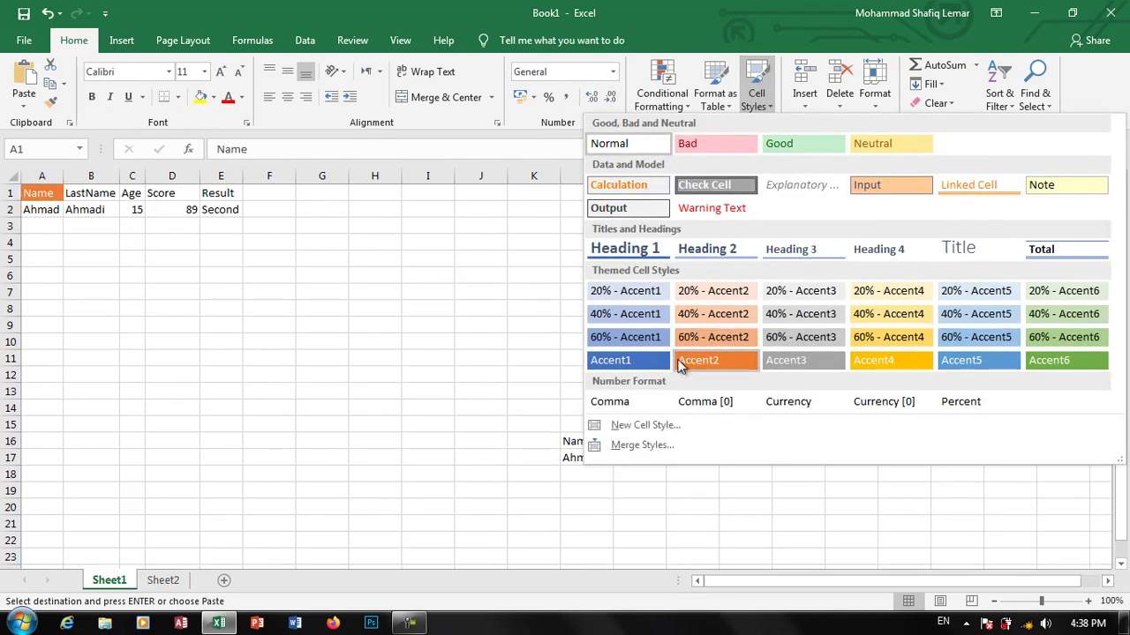
{"action": "left_click", "coordinate": [715, 361]}
{"action": "left_click", "coordinate": [92, 97]}
{"action": "left_click", "coordinate": [109, 98]}
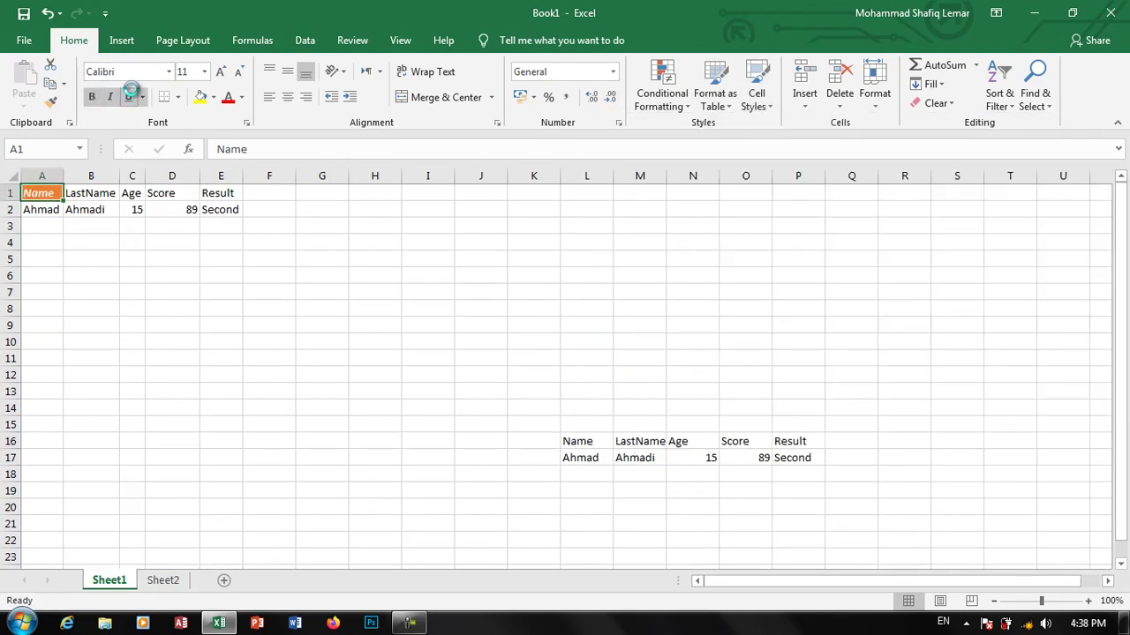
{"action": "left_click", "coordinate": [220, 71]}
{"action": "left_click", "coordinate": [220, 71]}
Step: Widen column A so the enlarged 'Name' header fits
{"action": "left_click", "coordinate": [326, 216]}
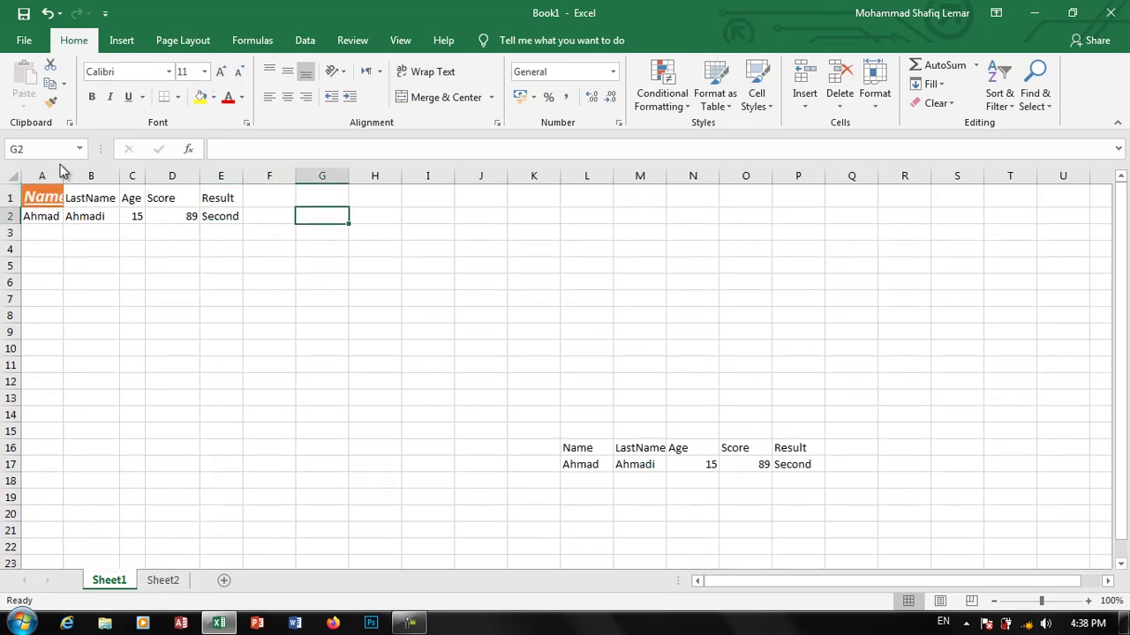
{"action": "left_click_drag", "start_coordinate": [63, 170], "coordinate": [78, 170]}
{"action": "left_click", "coordinate": [53, 201]}
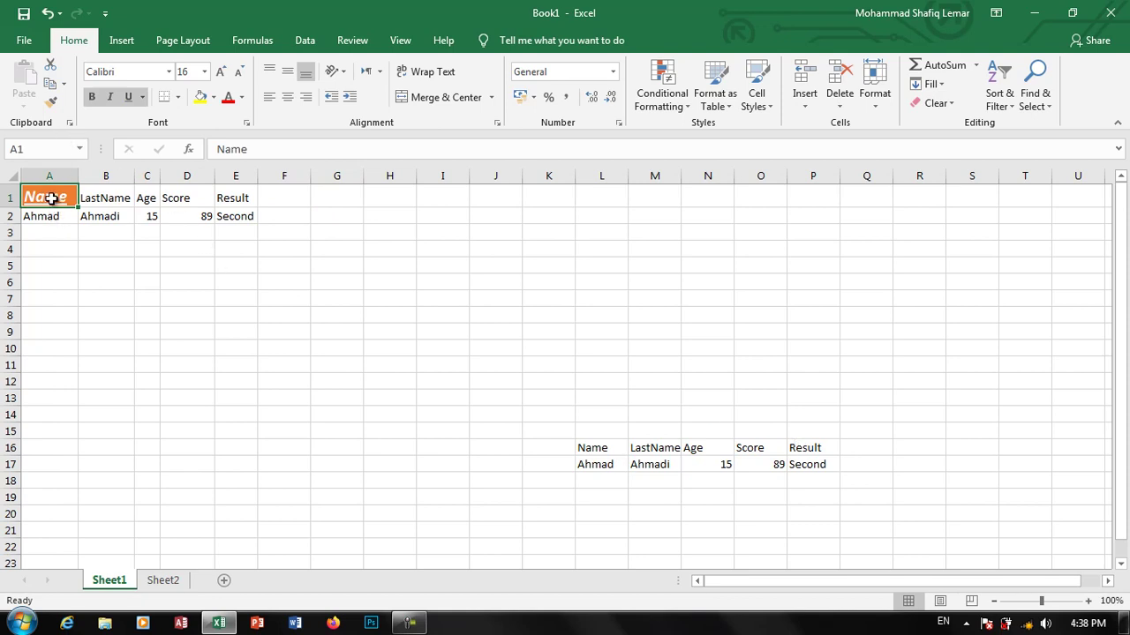
Step: Copy A1's formatting onto the second table's headers L16:P16 with Format Painter
{"action": "left_click", "coordinate": [50, 102]}
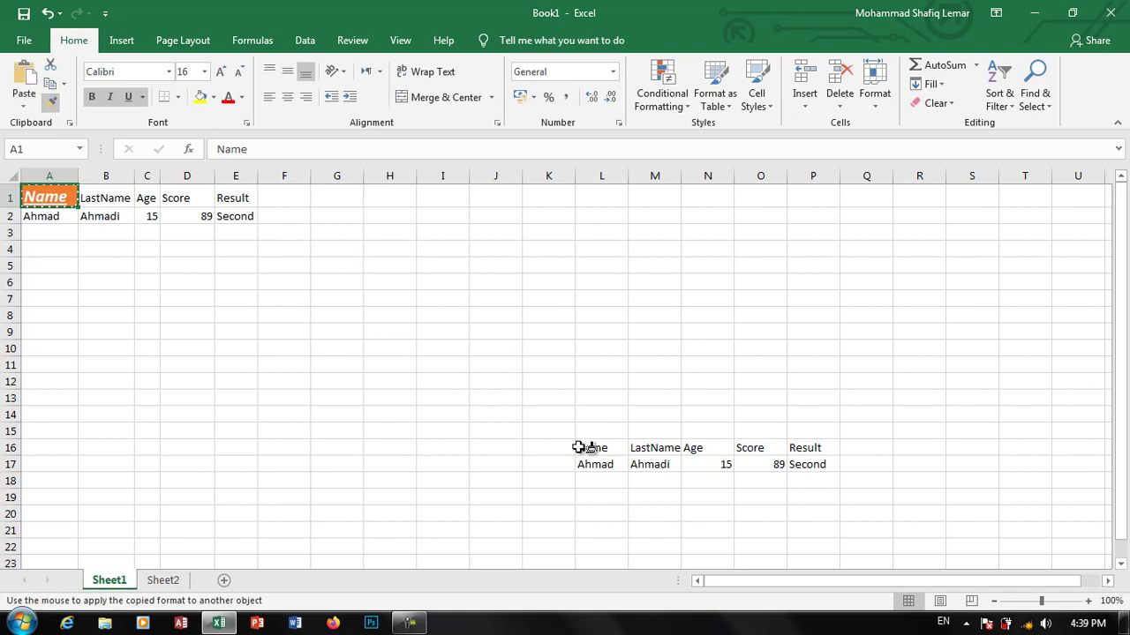
{"action": "left_click_drag", "start_coordinate": [578, 448], "coordinate": [766, 445]}
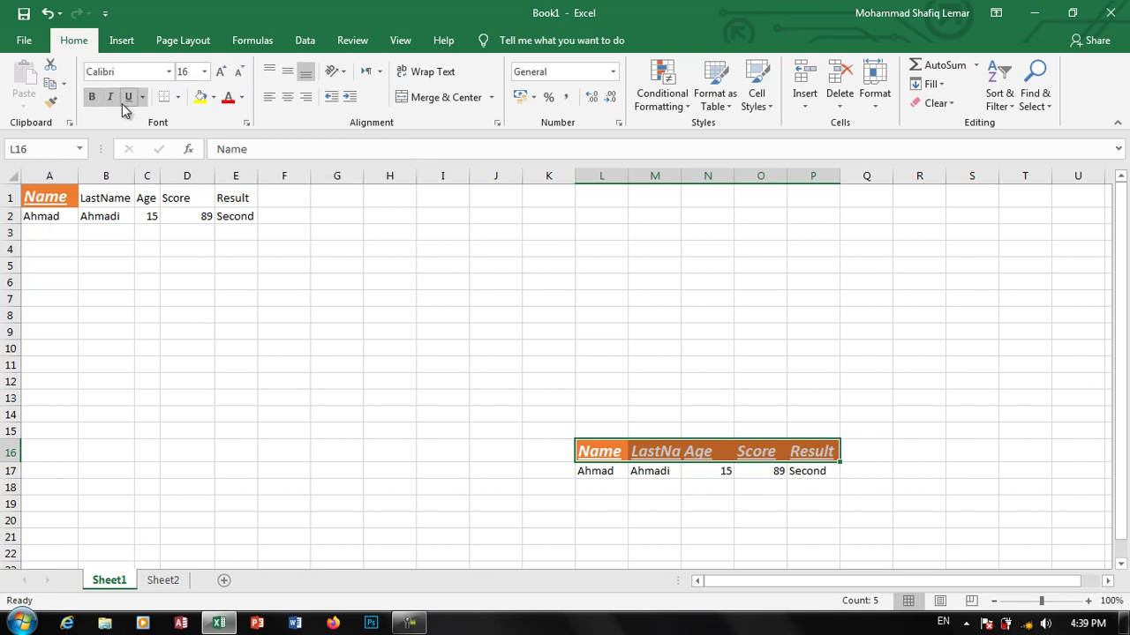
{"action": "left_click", "coordinate": [162, 214]}
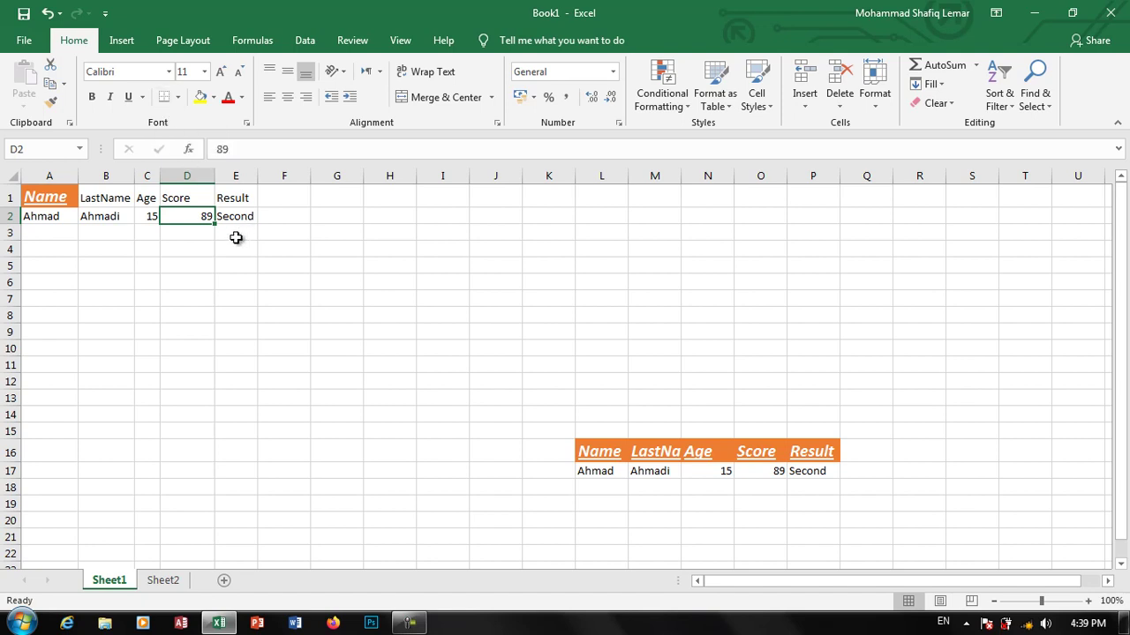
Step: Clear All from J15:Q20 to delete the duplicate table, then open the print preview
{"action": "left_click_drag", "start_coordinate": [869, 520], "coordinate": [515, 433]}
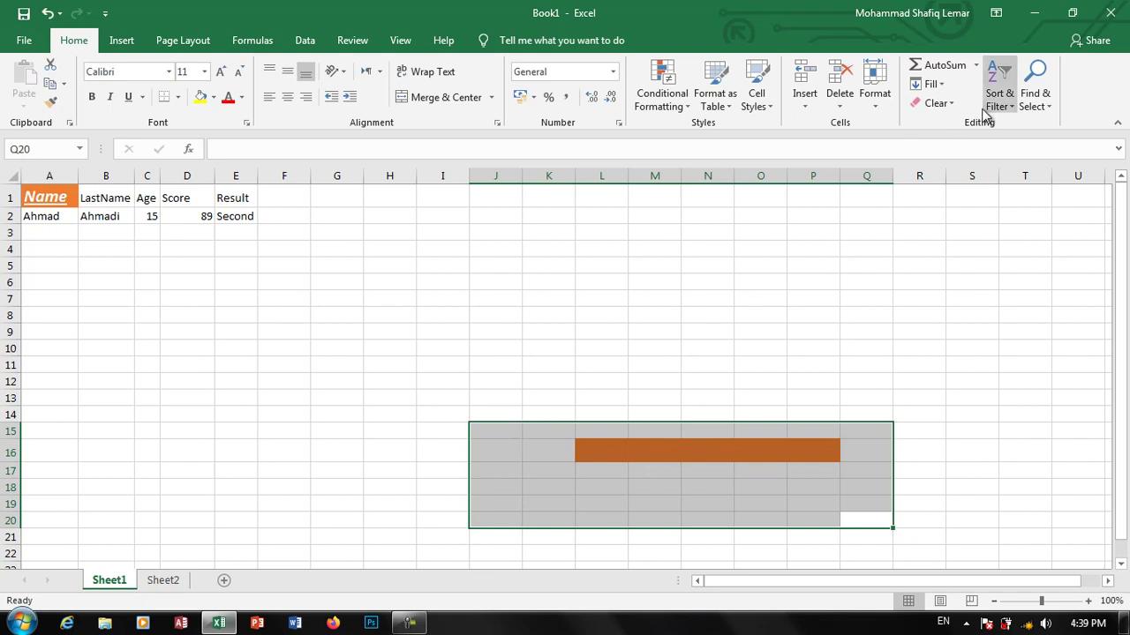
{"action": "left_click", "coordinate": [936, 103]}
{"action": "left_click", "coordinate": [951, 121]}
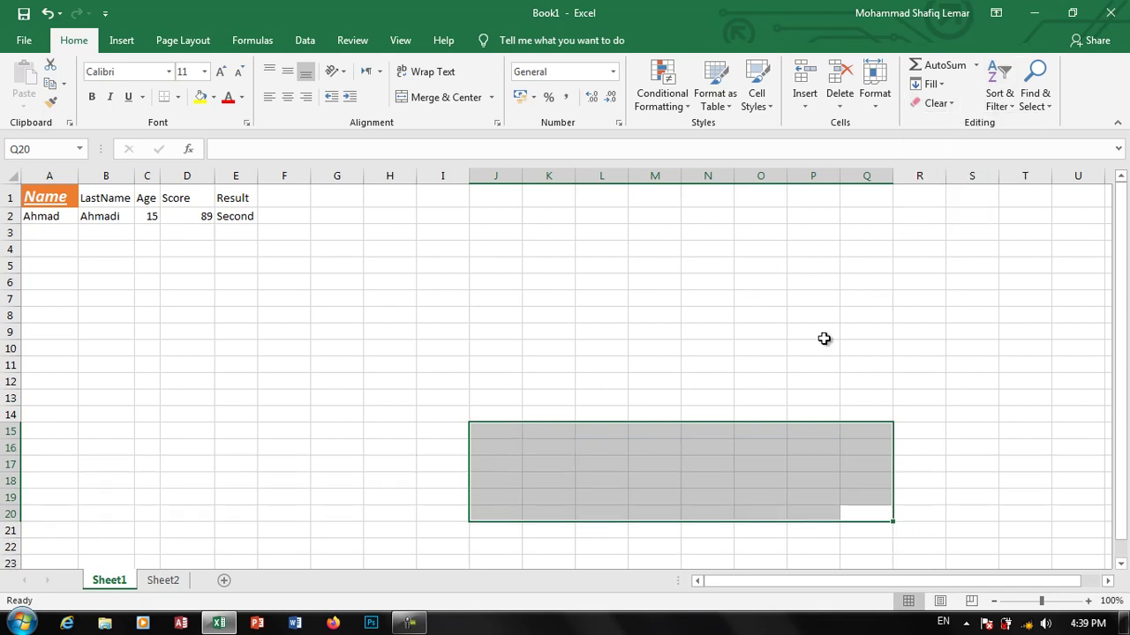
{"action": "left_click", "coordinate": [198, 219]}
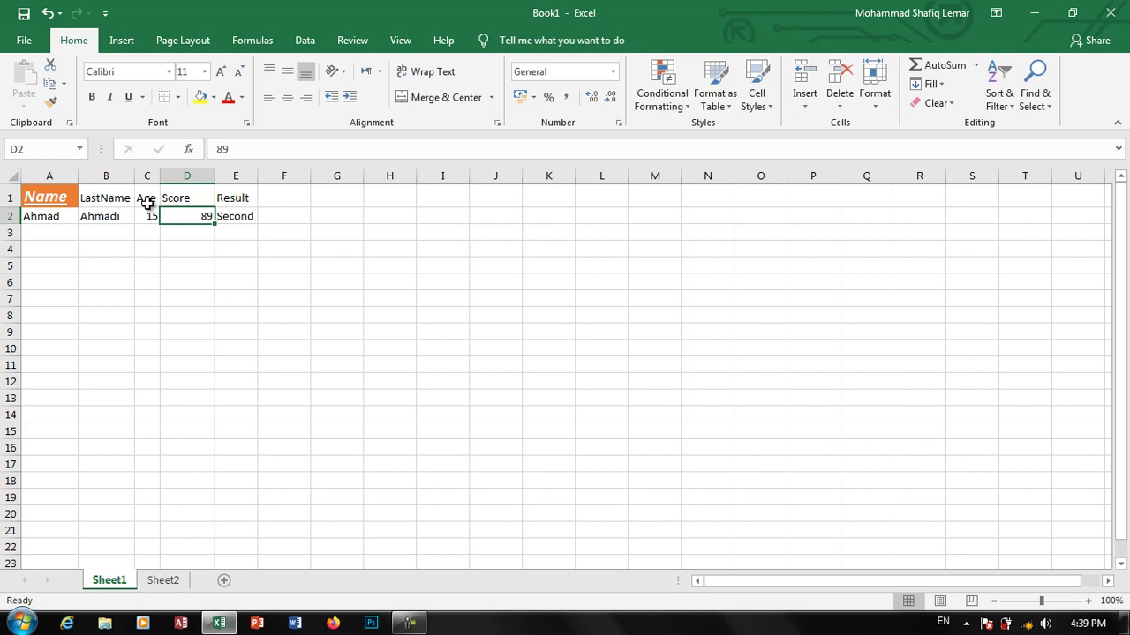
{"action": "key", "text": "ctrl+p"}
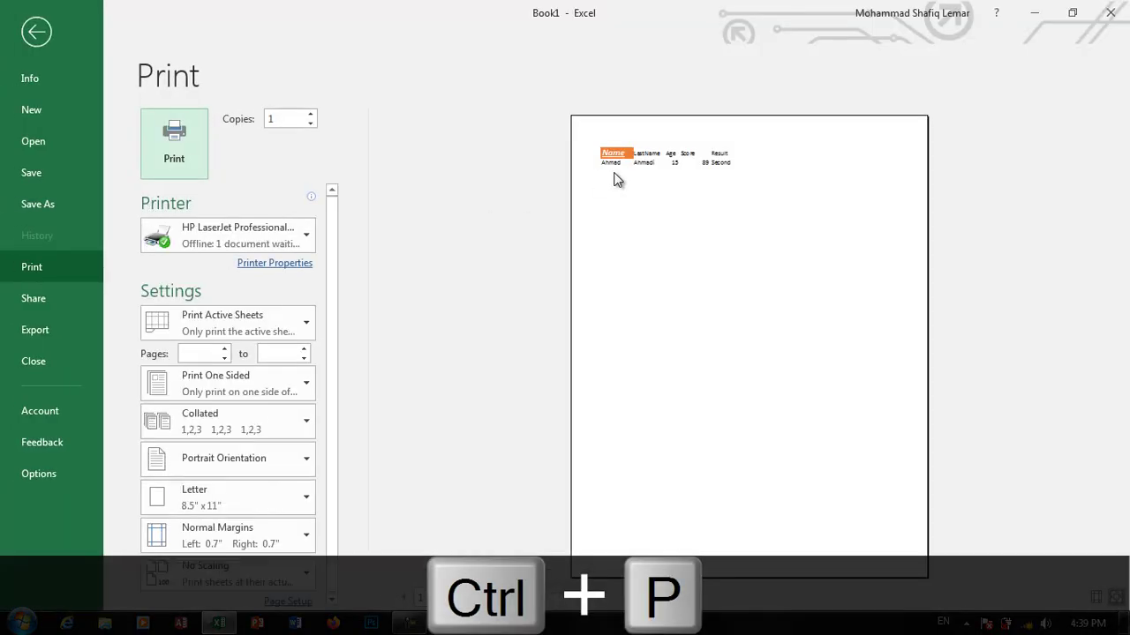
Step: Check the A1:E2 table in print preview and look at the Page Layout settings
{"action": "left_click", "coordinate": [665, 152]}
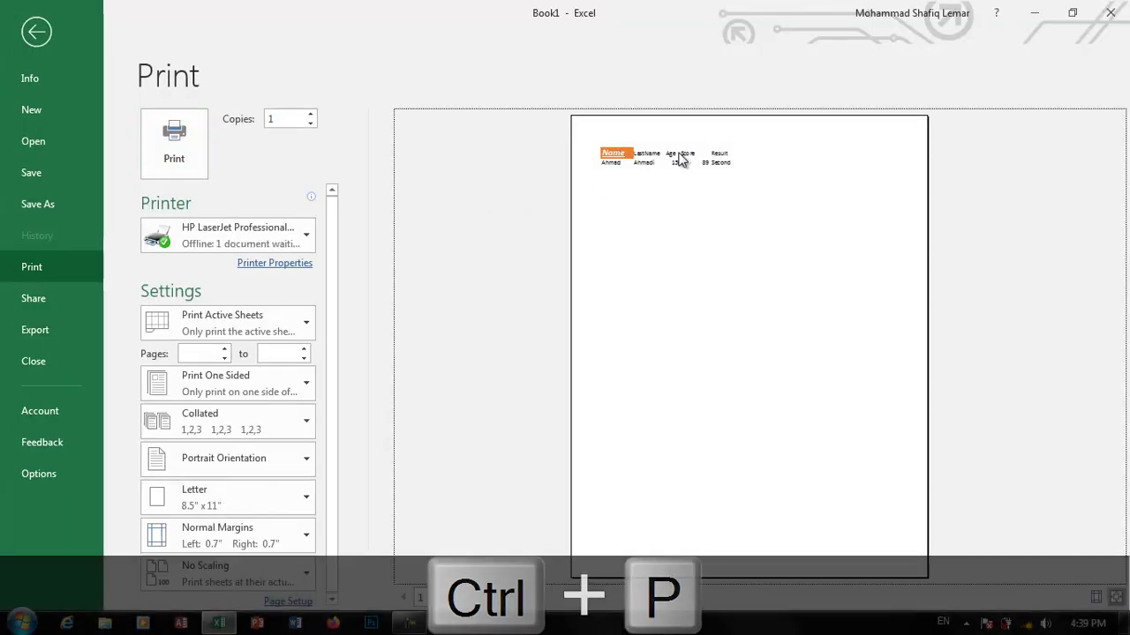
{"action": "left_click", "coordinate": [37, 32]}
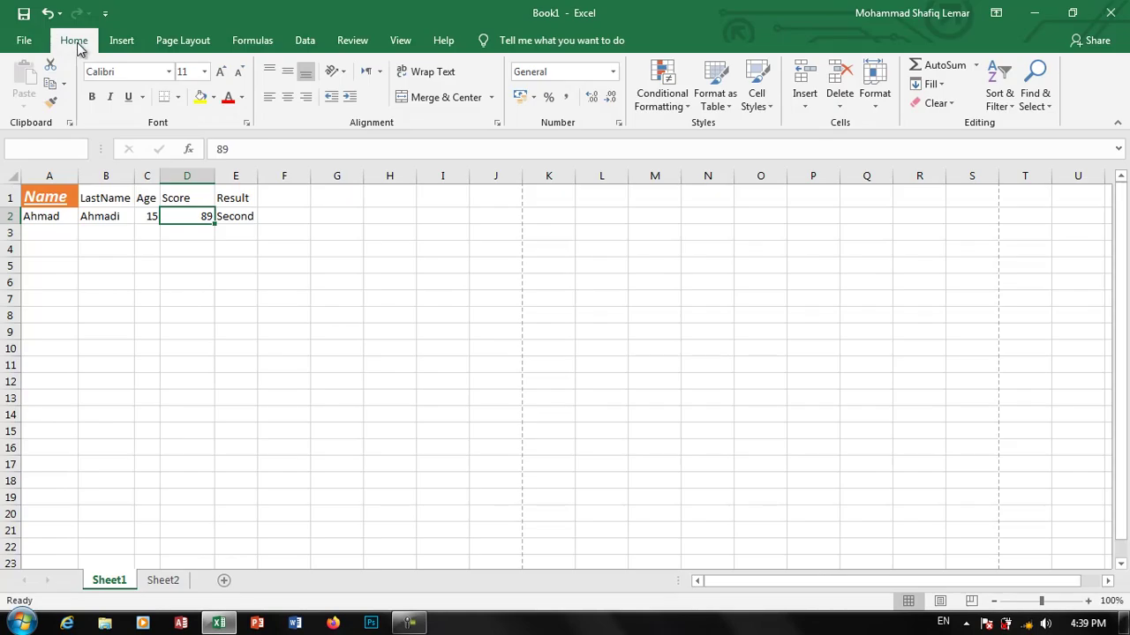
{"action": "left_click", "coordinate": [182, 39]}
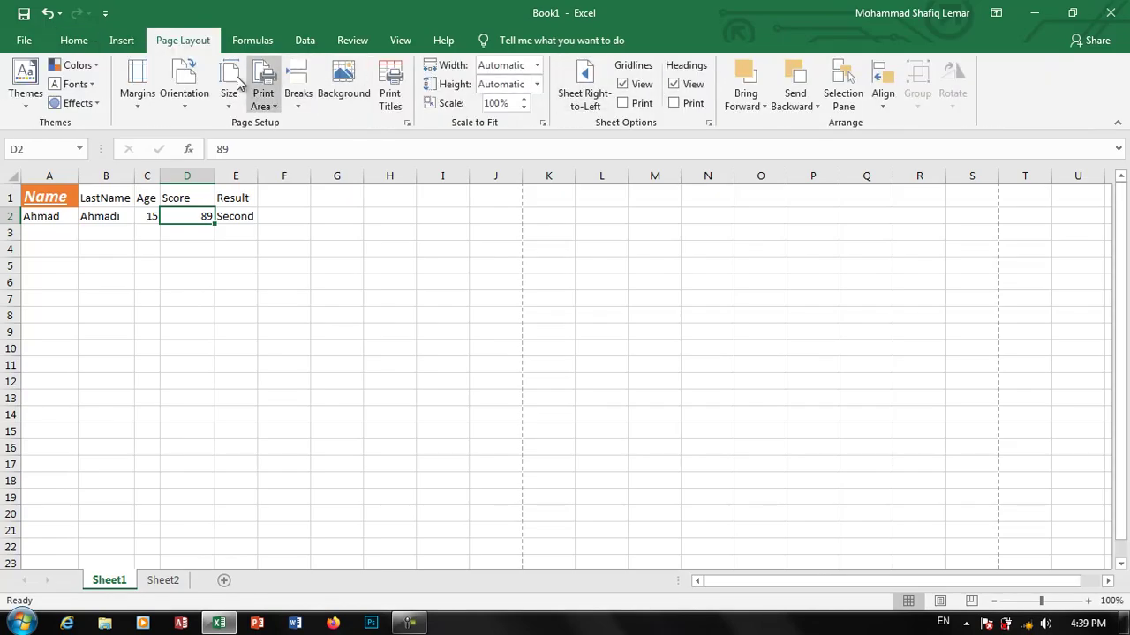
{"action": "left_click", "coordinate": [60, 42]}
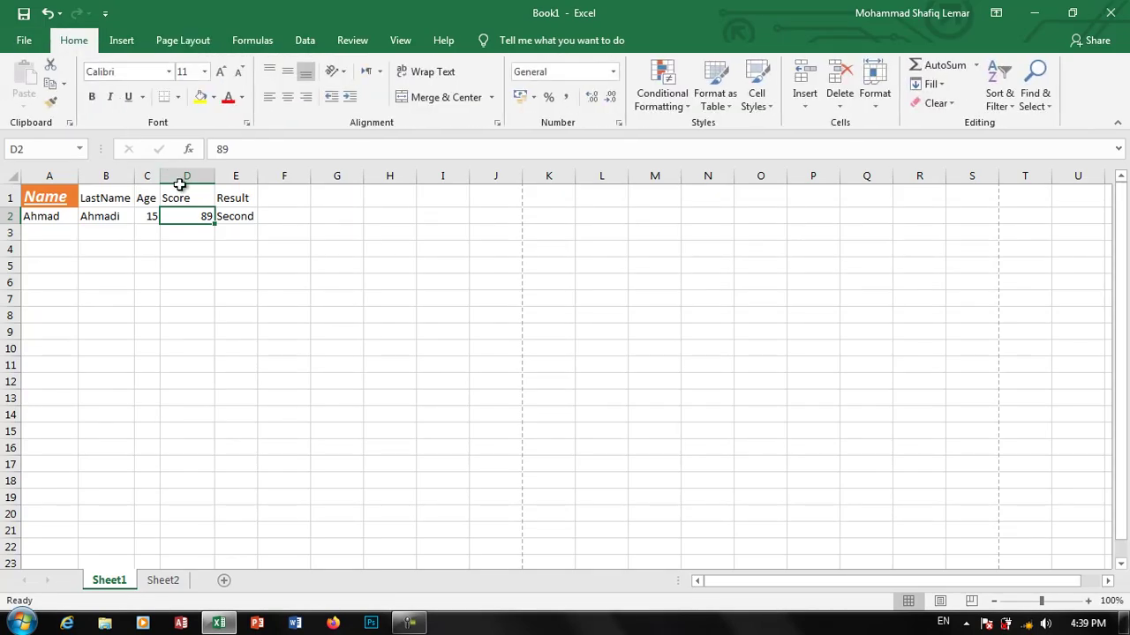
{"action": "left_click_drag", "start_coordinate": [247, 214], "coordinate": [53, 193]}
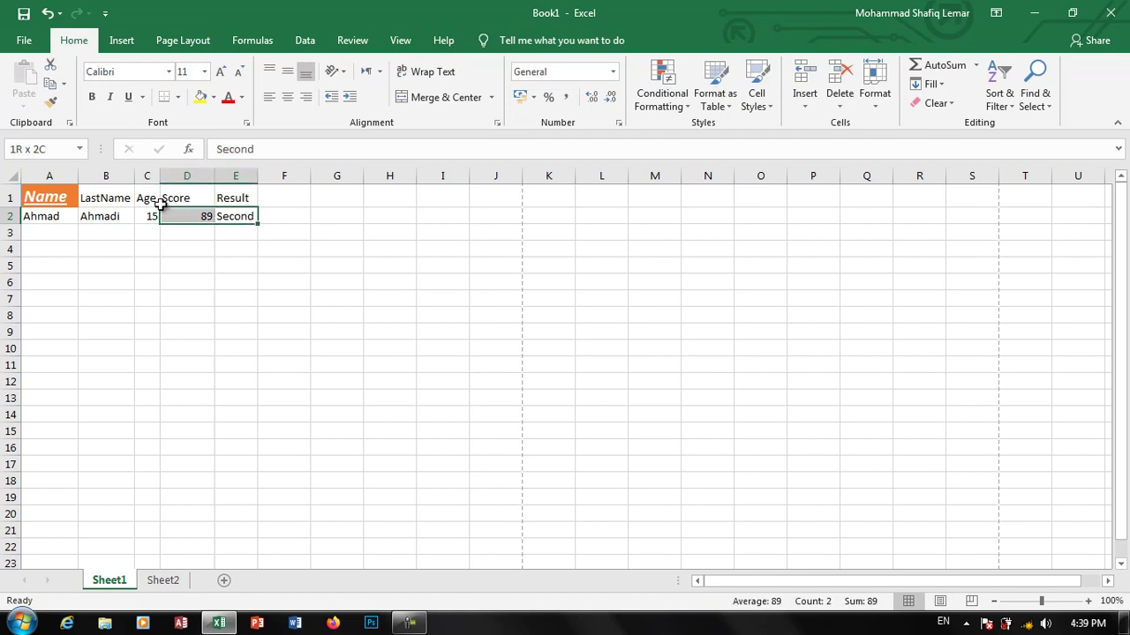
{"action": "key", "text": "ctrl+p"}
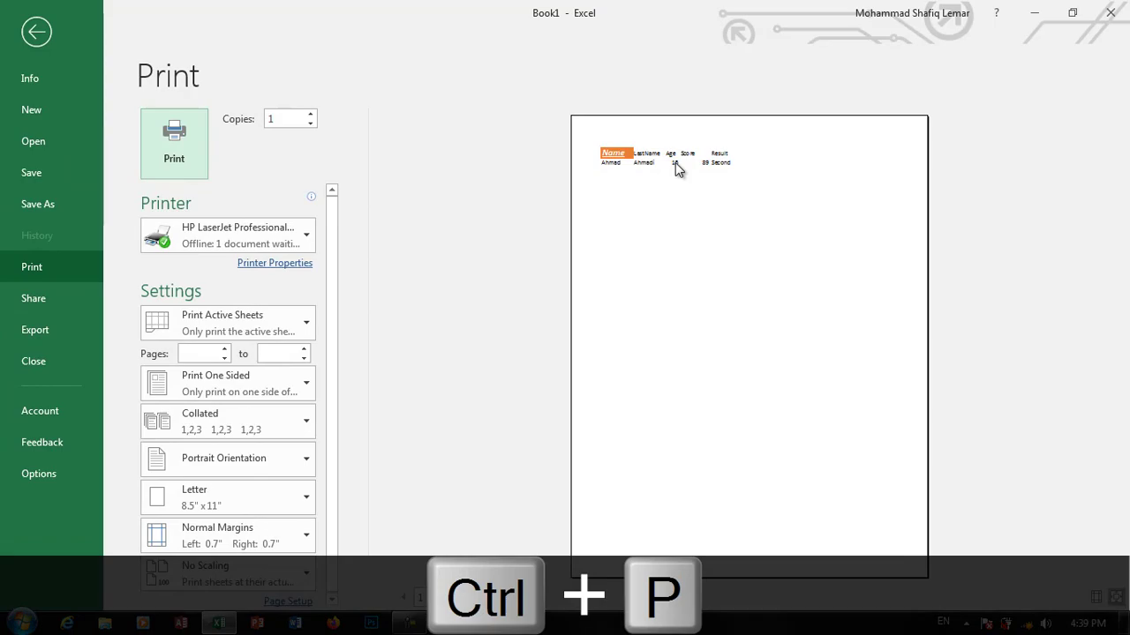
Step: Set the Page Layout print scale to 180% and preview the larger table
{"action": "left_click", "coordinate": [55, 39]}
{"action": "left_click", "coordinate": [212, 40]}
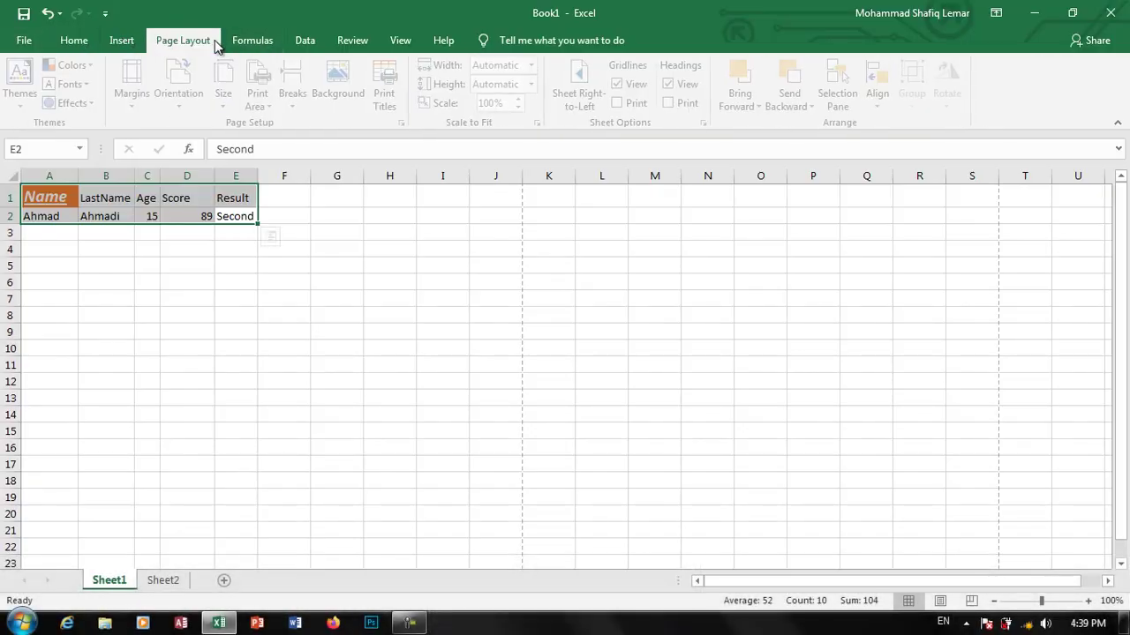
{"action": "left_click", "coordinate": [509, 104]}
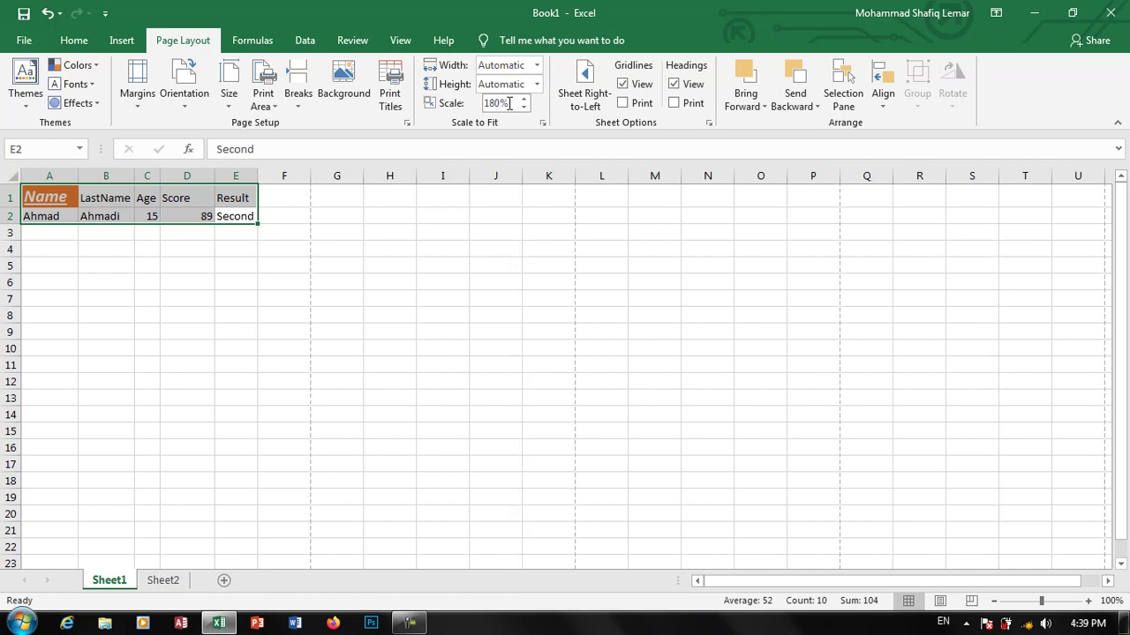
{"action": "key", "text": "ctrl+p"}
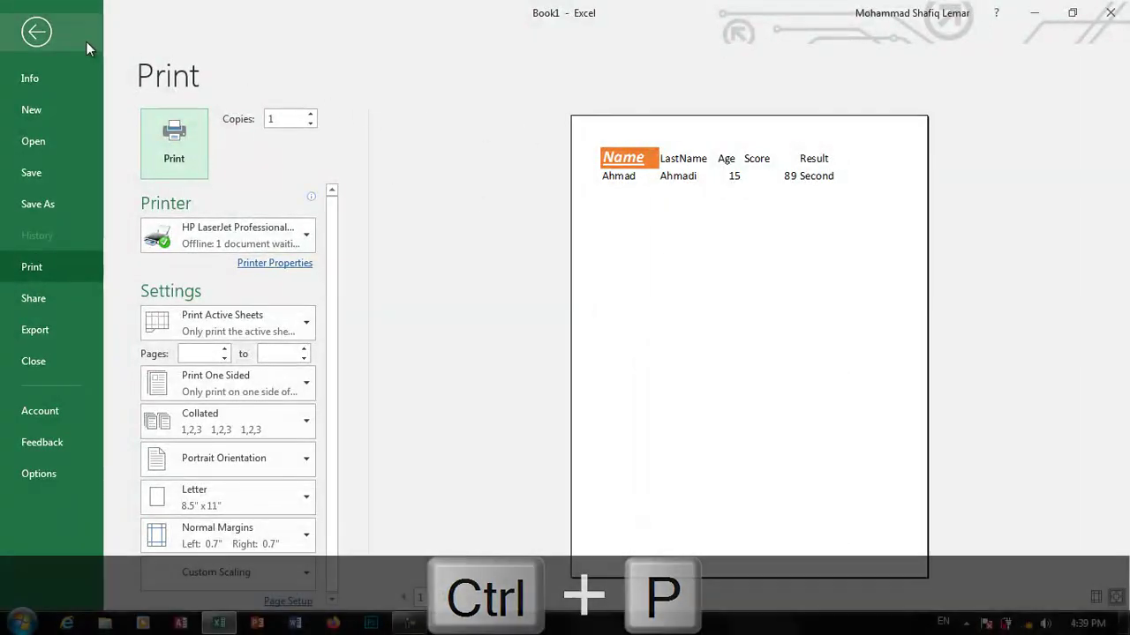
{"action": "left_click", "coordinate": [40, 30]}
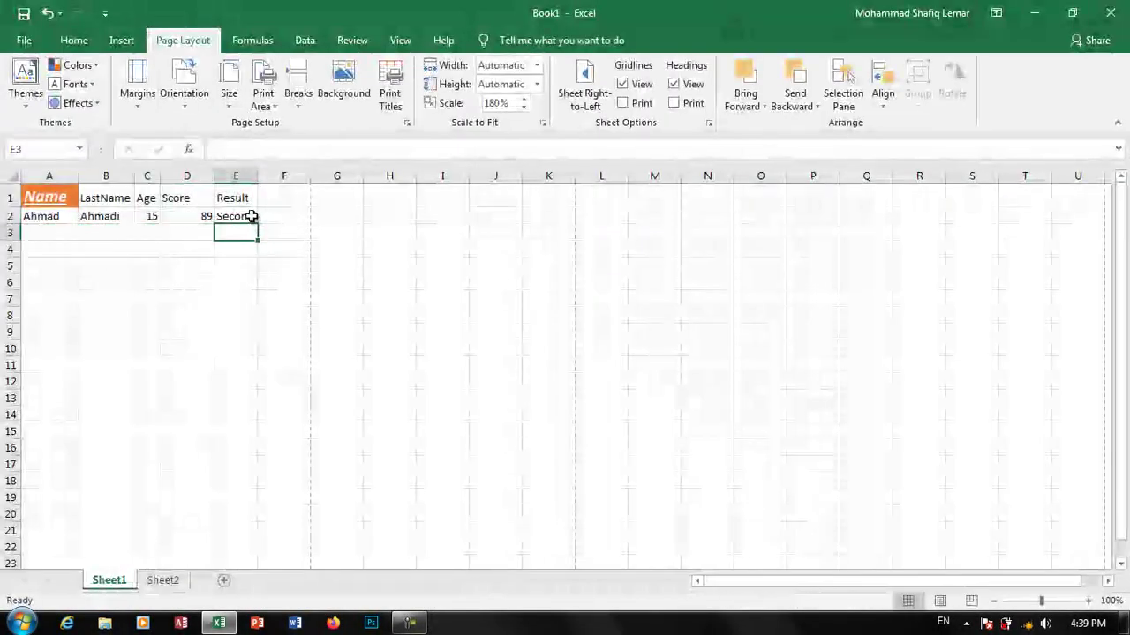
{"action": "left_click_drag", "start_coordinate": [252, 217], "coordinate": [26, 197]}
Step: Add a bottom border to the A1:E2 table and check it in print preview
{"action": "left_click", "coordinate": [62, 44]}
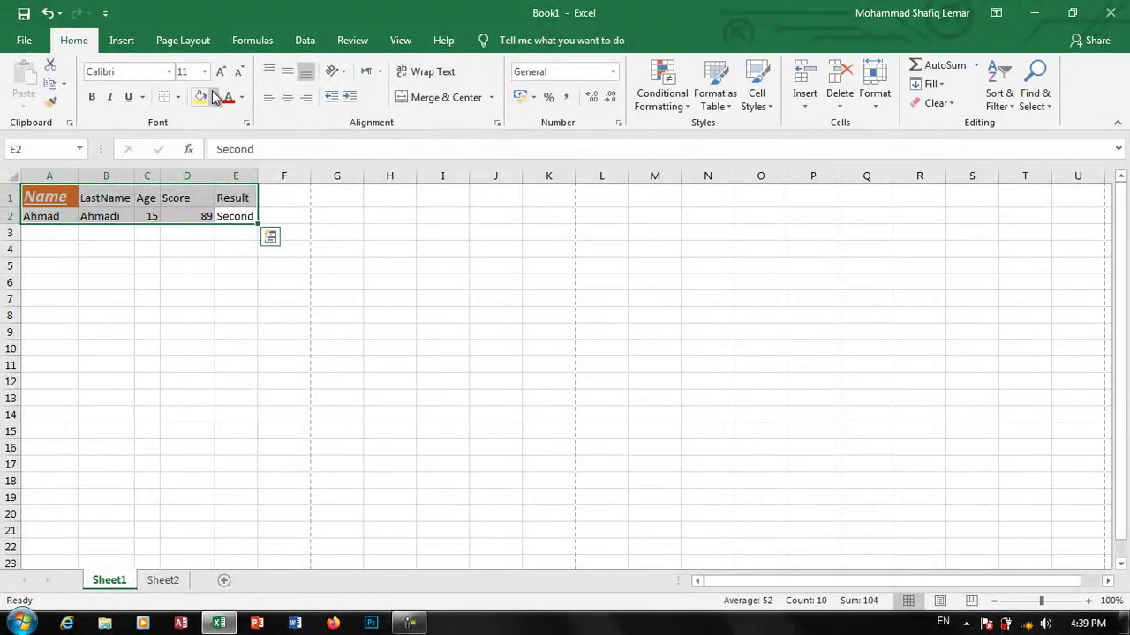
{"action": "left_click", "coordinate": [178, 97]}
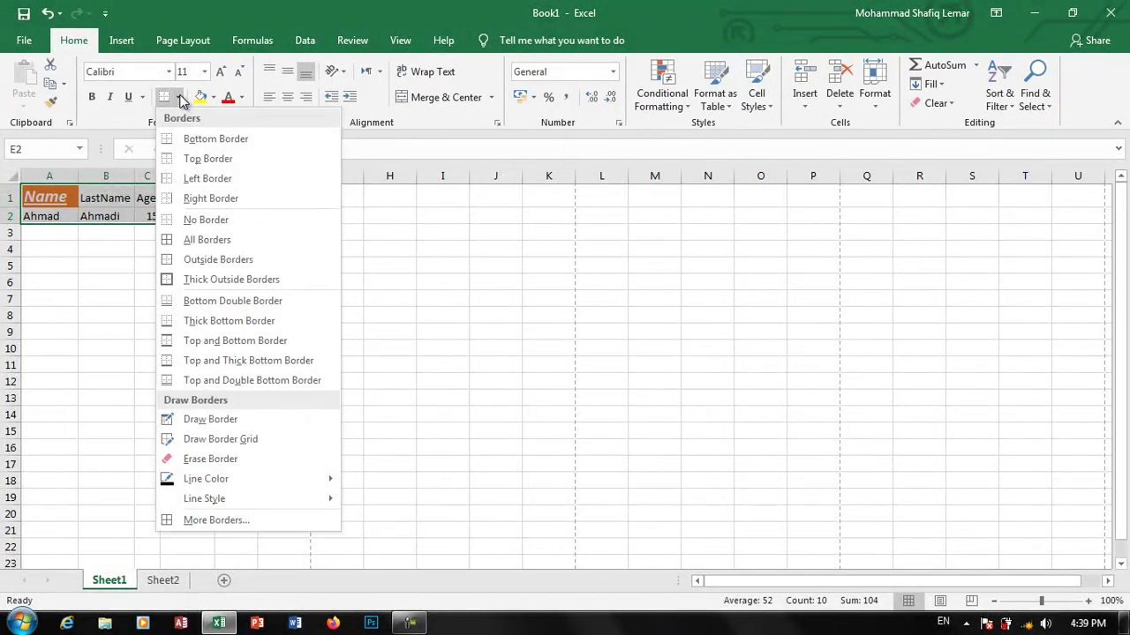
{"action": "left_click", "coordinate": [188, 139]}
{"action": "left_click", "coordinate": [145, 282]}
{"action": "key", "text": "ctrl+p"}
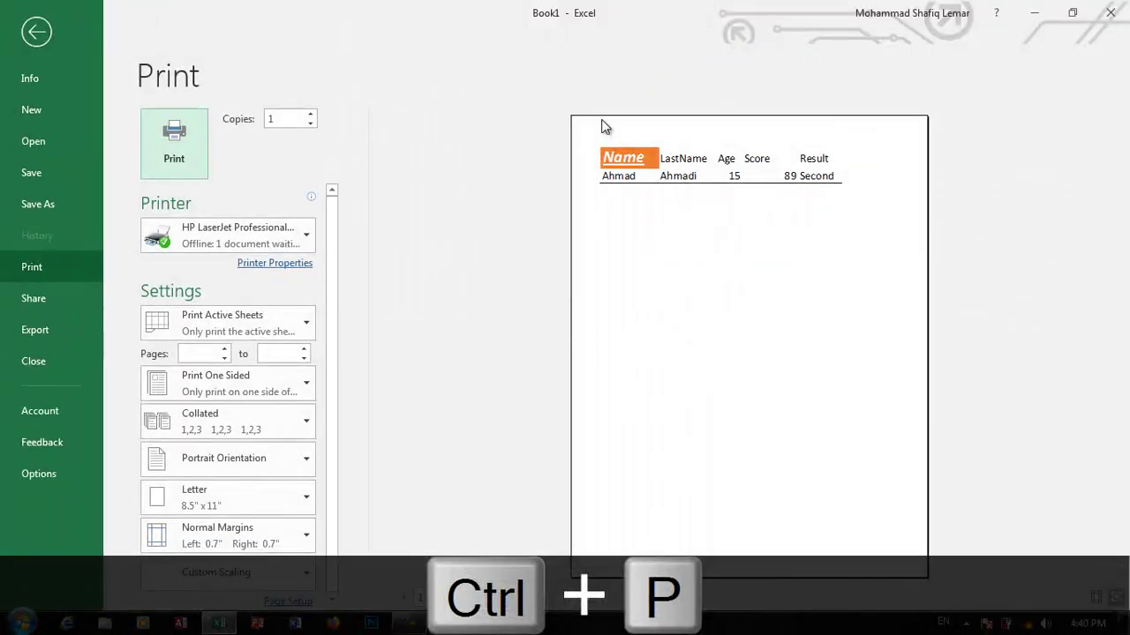
{"action": "left_click", "coordinate": [47, 35]}
Step: Set the border line to orange dash-dot-dot and draw it around A1:E2
{"action": "left_click_drag", "start_coordinate": [226, 211], "coordinate": [14, 184]}
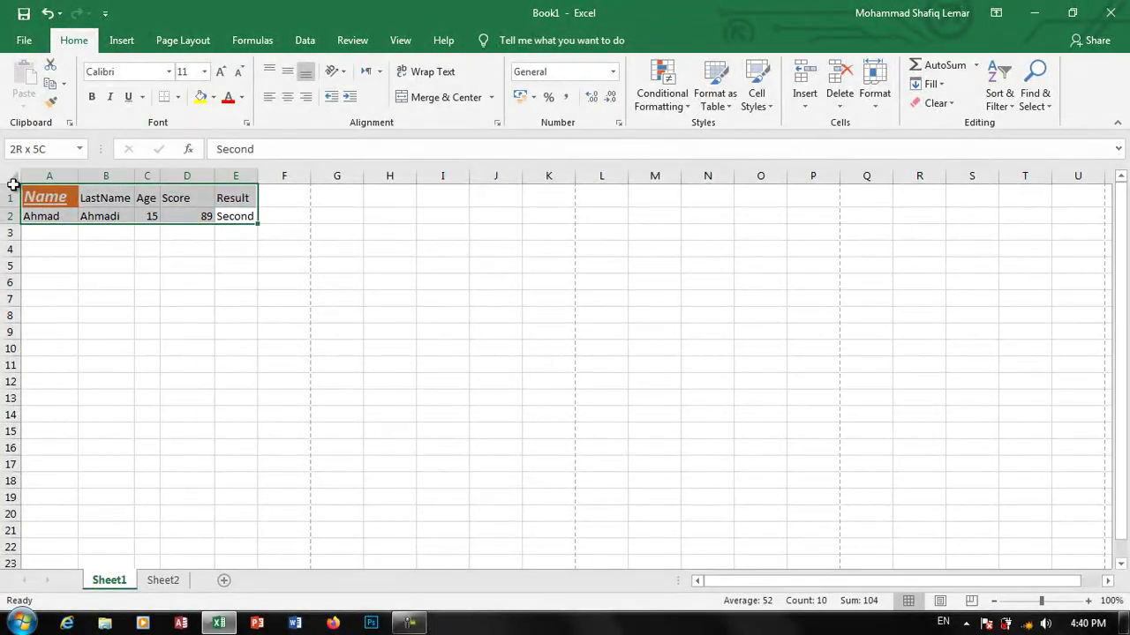
{"action": "left_click", "coordinate": [177, 97]}
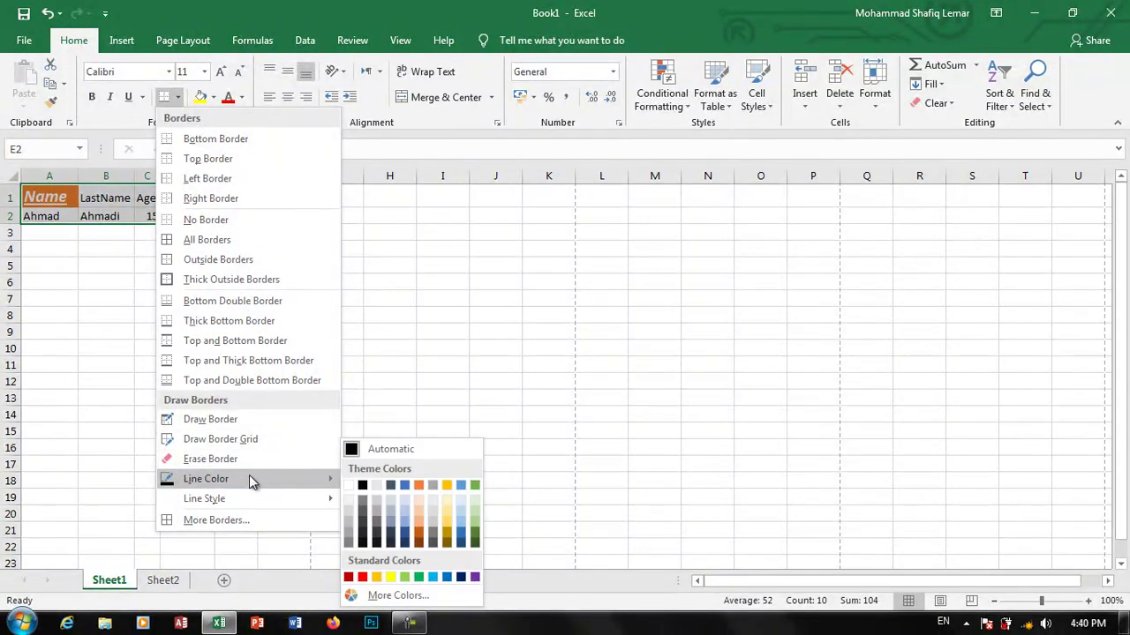
{"action": "mouse_move", "coordinate": [204, 498]}
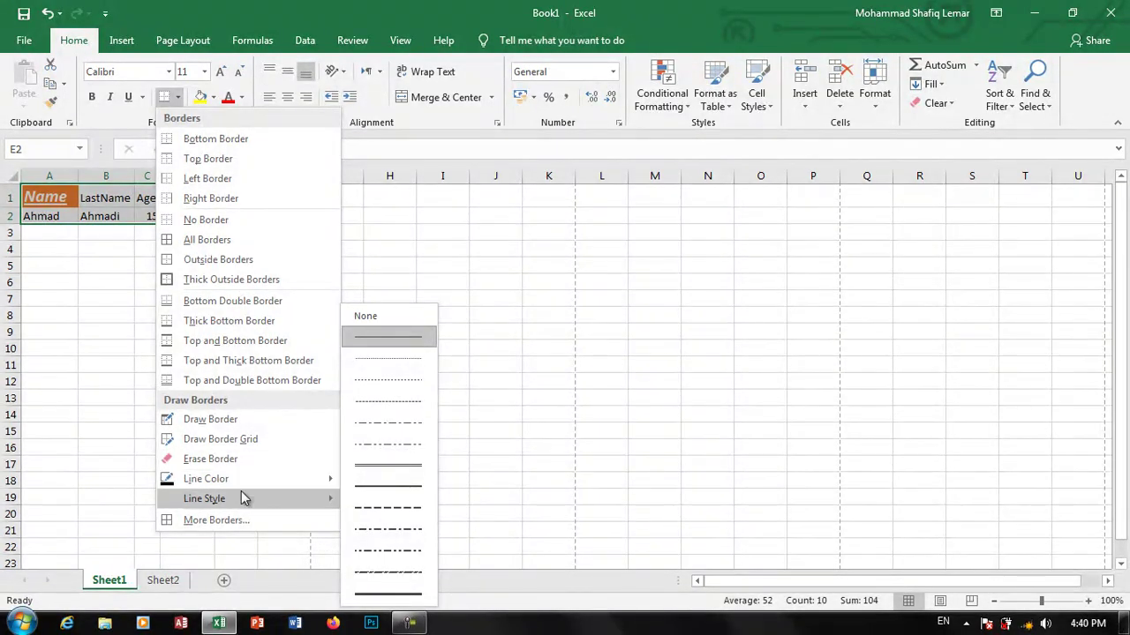
{"action": "left_click", "coordinate": [394, 570]}
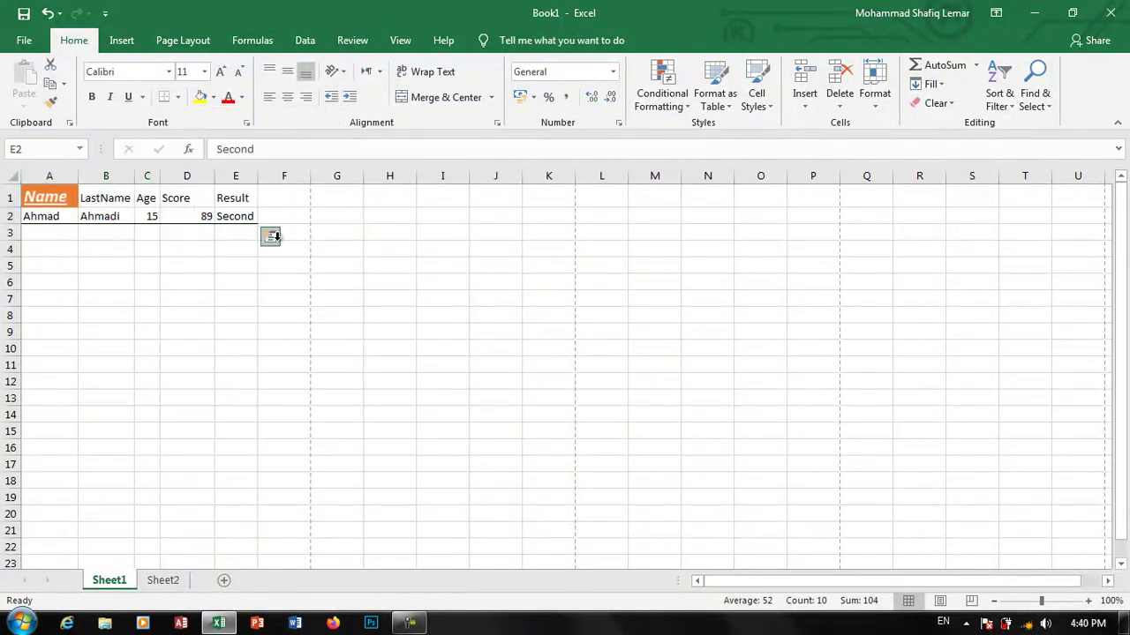
{"action": "left_click", "coordinate": [177, 97]}
{"action": "mouse_move", "coordinate": [206, 478]}
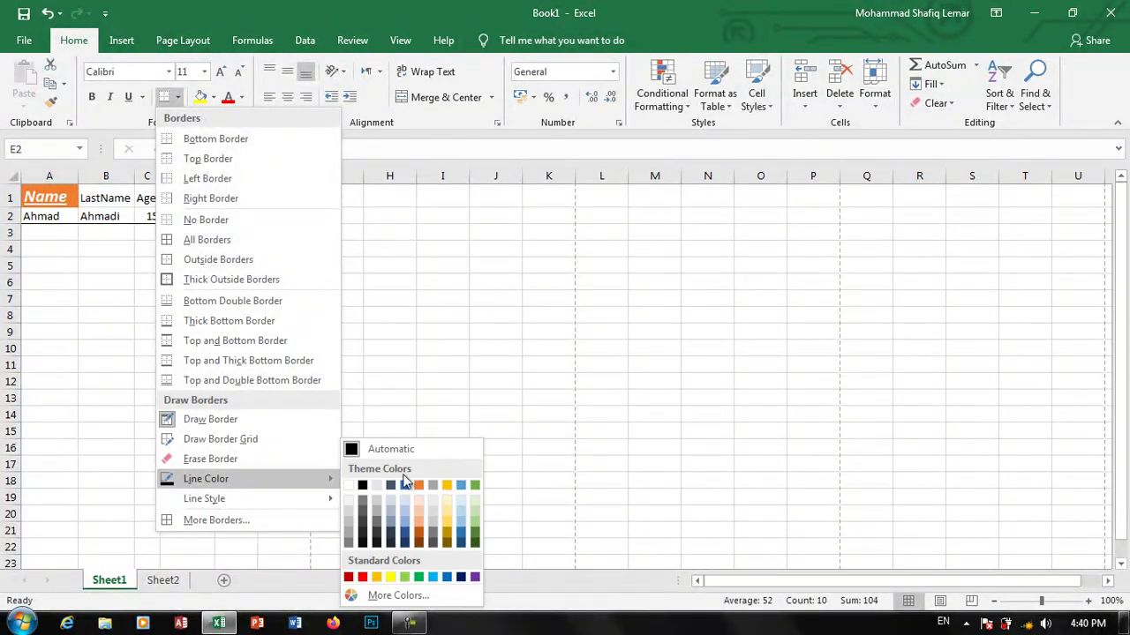
{"action": "left_click", "coordinate": [419, 538]}
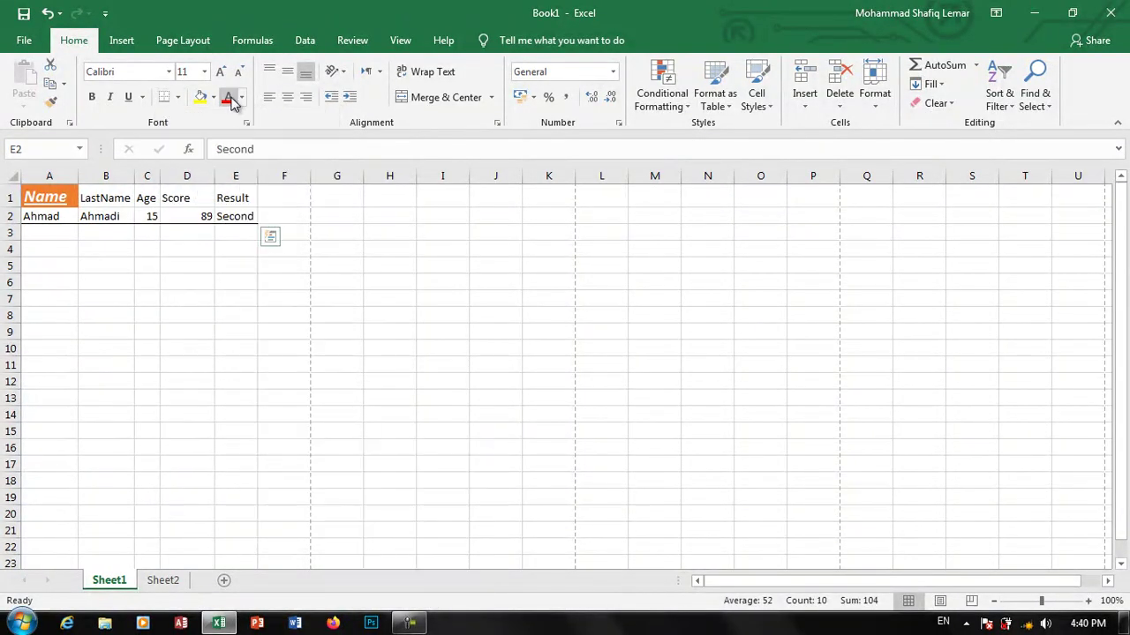
{"action": "mouse_move", "coordinate": [248, 215]}
{"action": "left_mouse_down"}
{"action": "mouse_move", "coordinate": [29, 199]}
{"action": "mouse_move", "coordinate": [252, 196]}
{"action": "left_mouse_up"}
{"action": "left_click", "coordinate": [170, 104]}
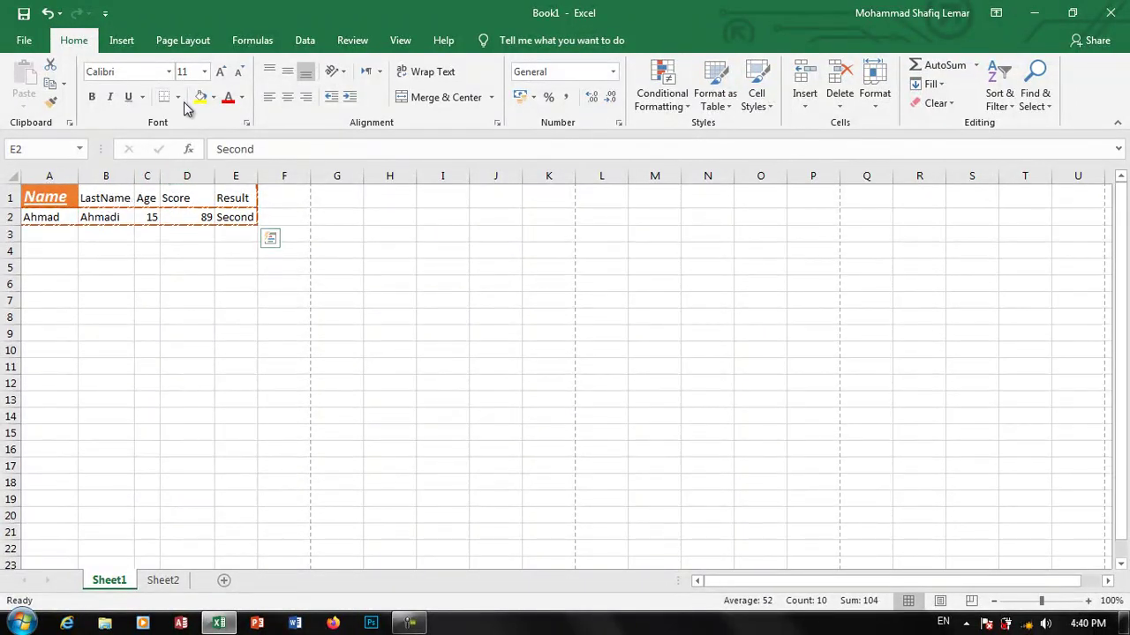
Step: Apply All Borders to A1:E2 in orange dashed lines and verify in print preview
{"action": "mouse_move", "coordinate": [234, 216]}
{"action": "left_mouse_down"}
{"action": "mouse_move", "coordinate": [132, 195]}
{"action": "mouse_move", "coordinate": [26, 196]}
{"action": "left_mouse_up"}
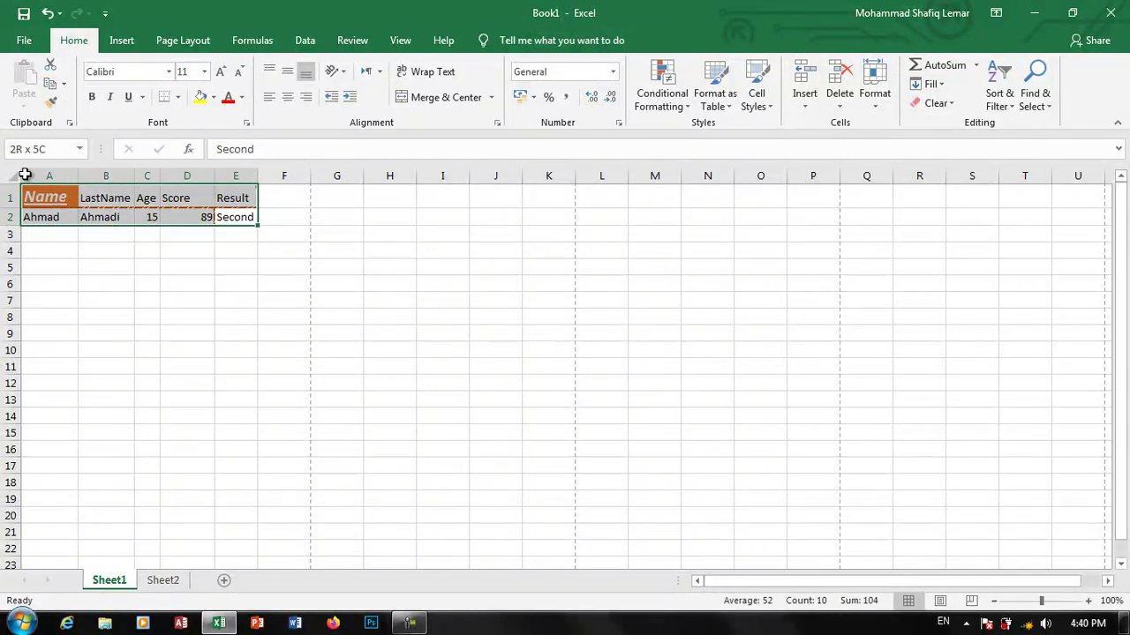
{"action": "left_click", "coordinate": [178, 97]}
{"action": "left_click", "coordinate": [235, 239]}
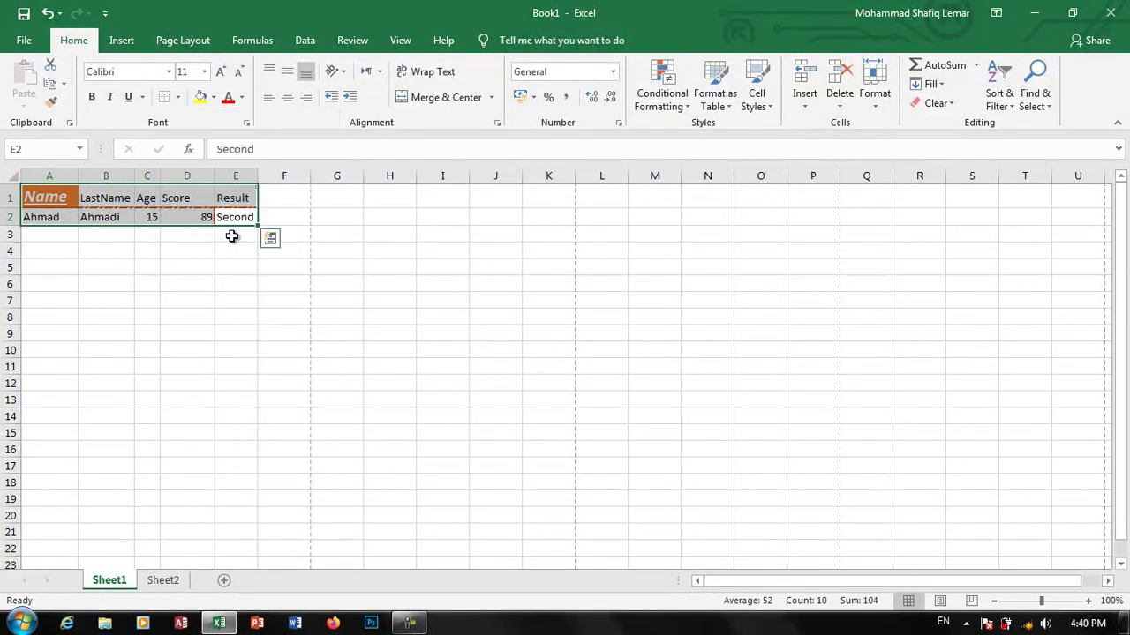
{"action": "left_click", "coordinate": [212, 264]}
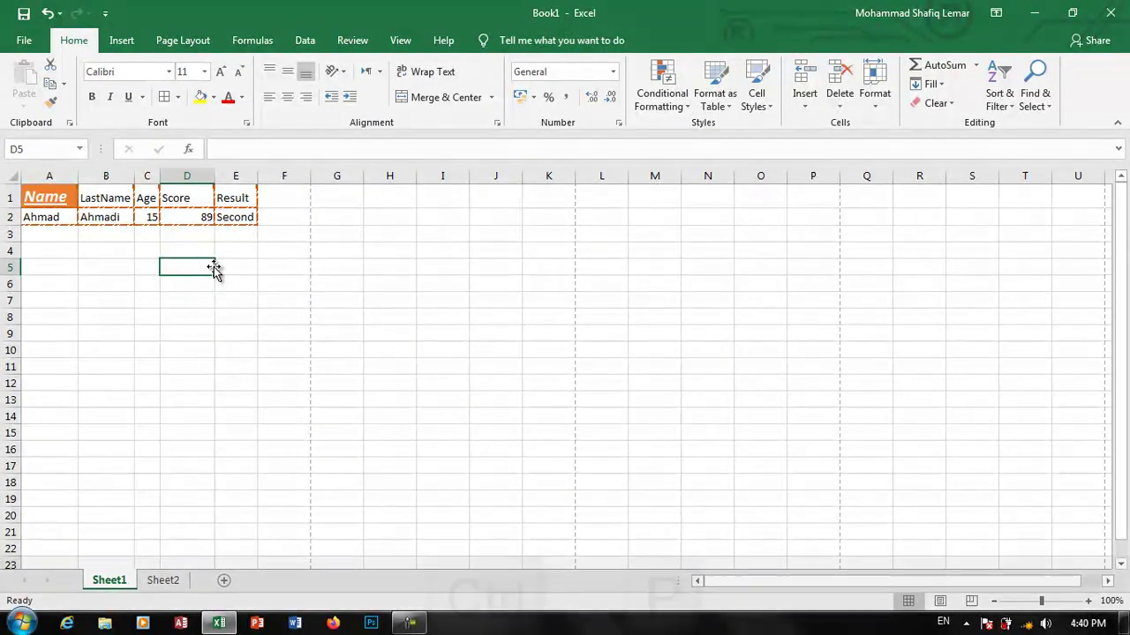
{"action": "key", "text": "ctrl+p"}
{"action": "key", "text": "F9"}
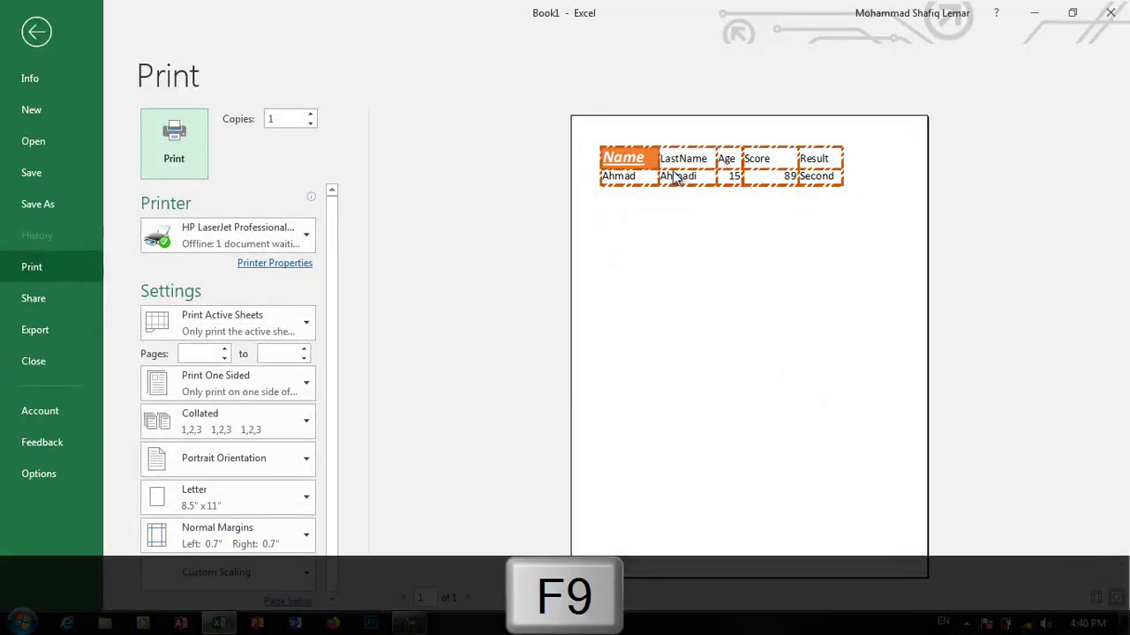
{"action": "left_click", "coordinate": [36, 32]}
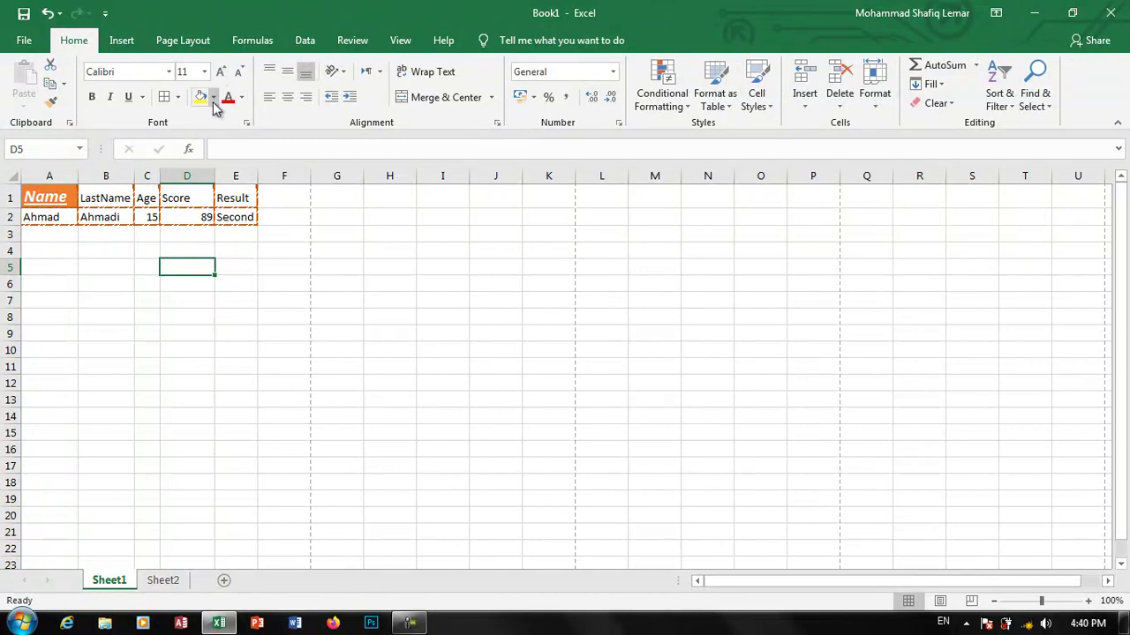
Step: Clear all formatting from the header row A1:E1
{"action": "left_click", "coordinate": [226, 217]}
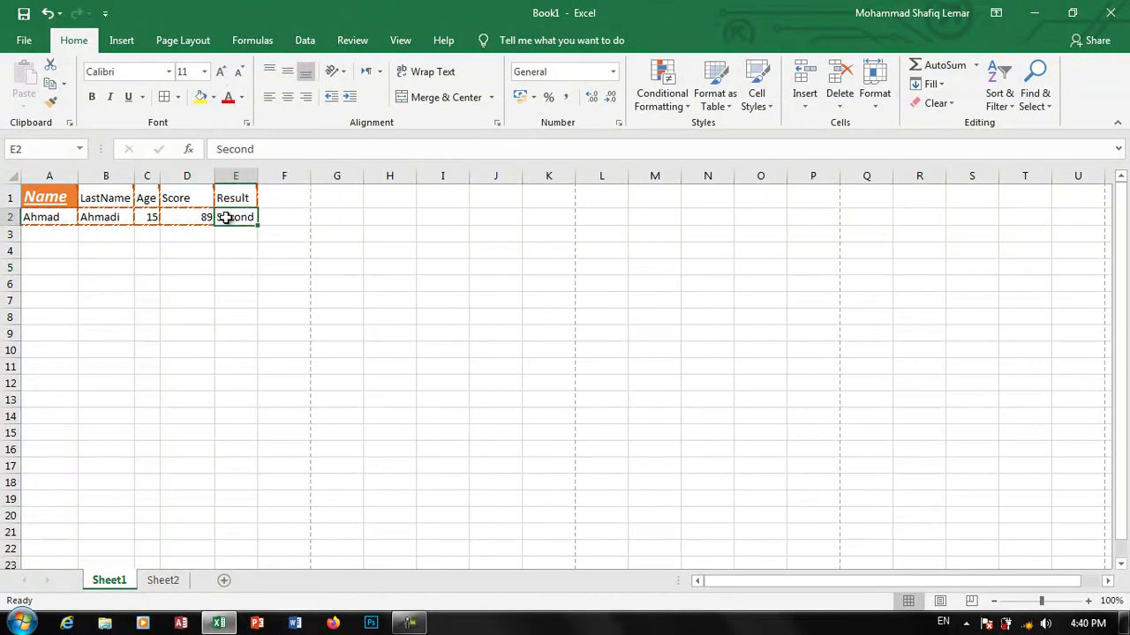
{"action": "left_click_drag", "start_coordinate": [233, 196], "coordinate": [18, 195]}
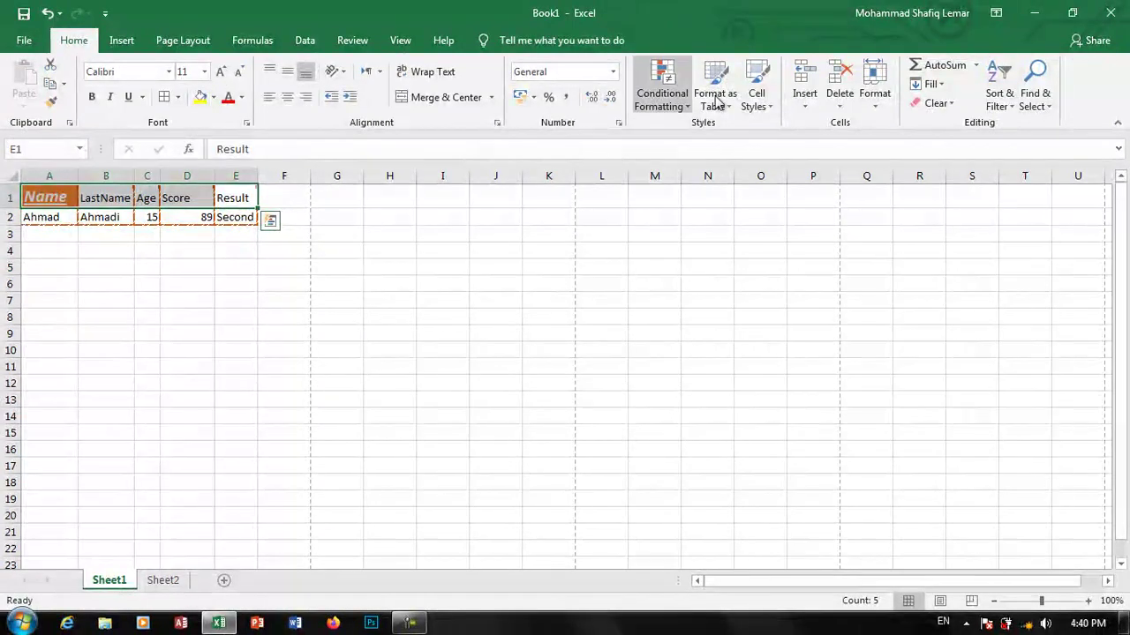
{"action": "left_click", "coordinate": [937, 103]}
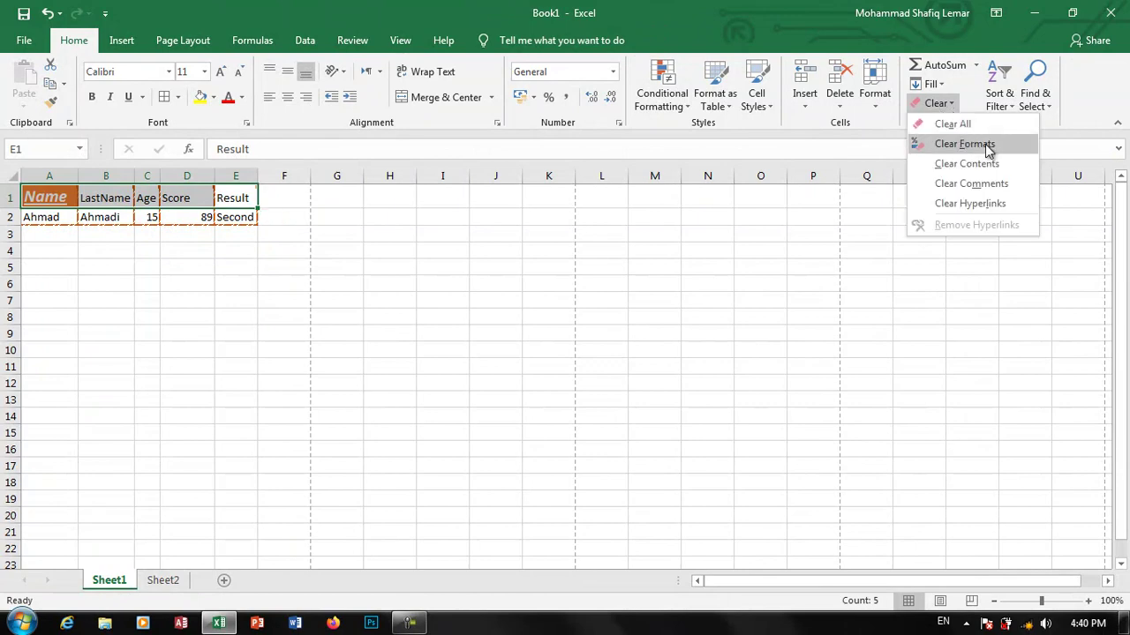
{"action": "left_click", "coordinate": [990, 146]}
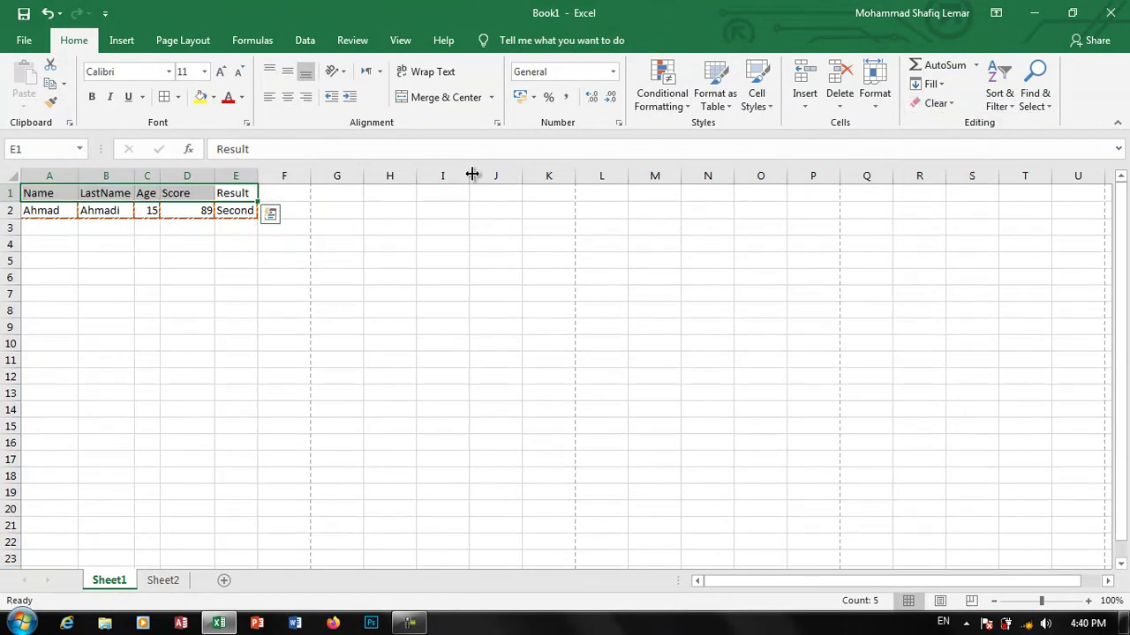
Step: Give A1:E1 a light blue fill and yellow text, keeping row 1 at normal height
{"action": "left_click", "coordinate": [213, 97]}
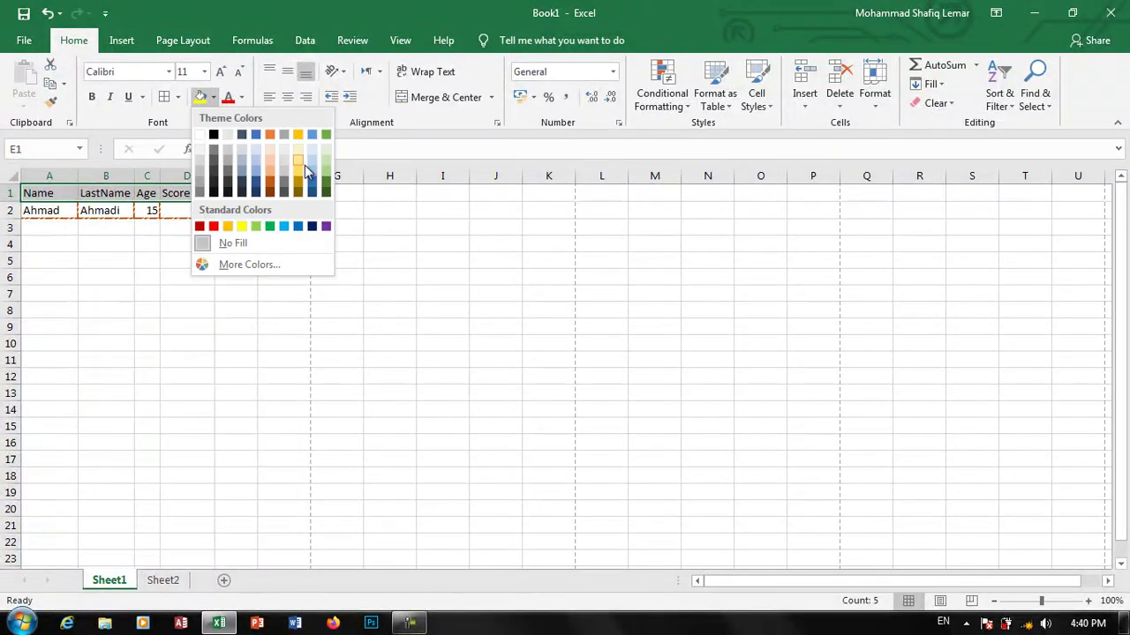
{"action": "left_click", "coordinate": [255, 167]}
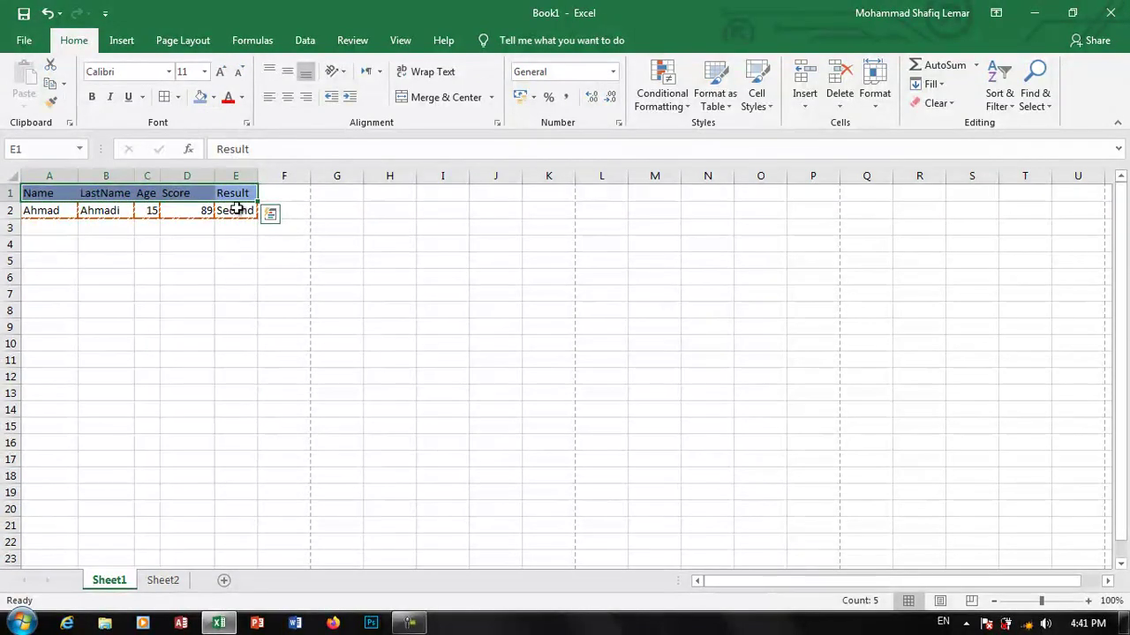
{"action": "left_click", "coordinate": [243, 106]}
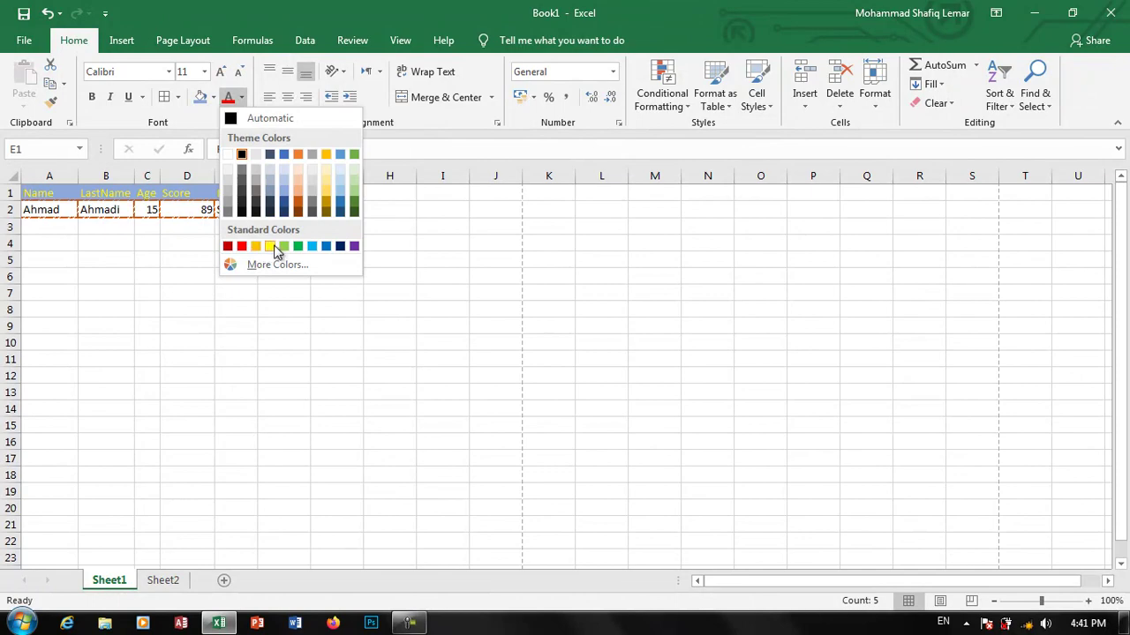
{"action": "left_click", "coordinate": [270, 246]}
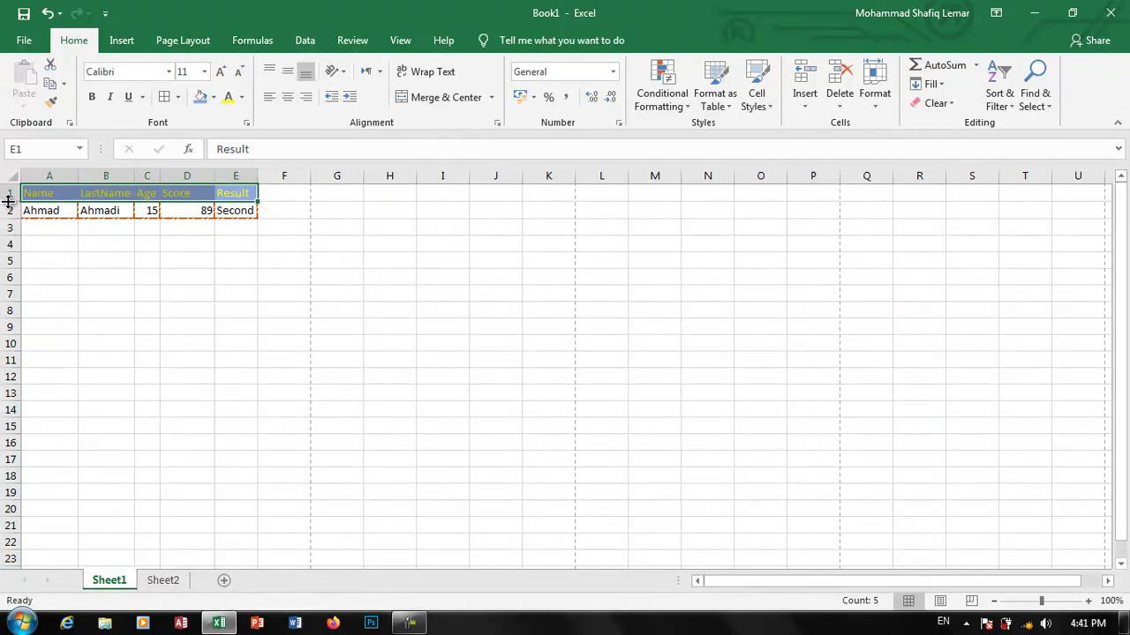
{"action": "left_click_drag", "start_coordinate": [8, 201], "coordinate": [35, 365]}
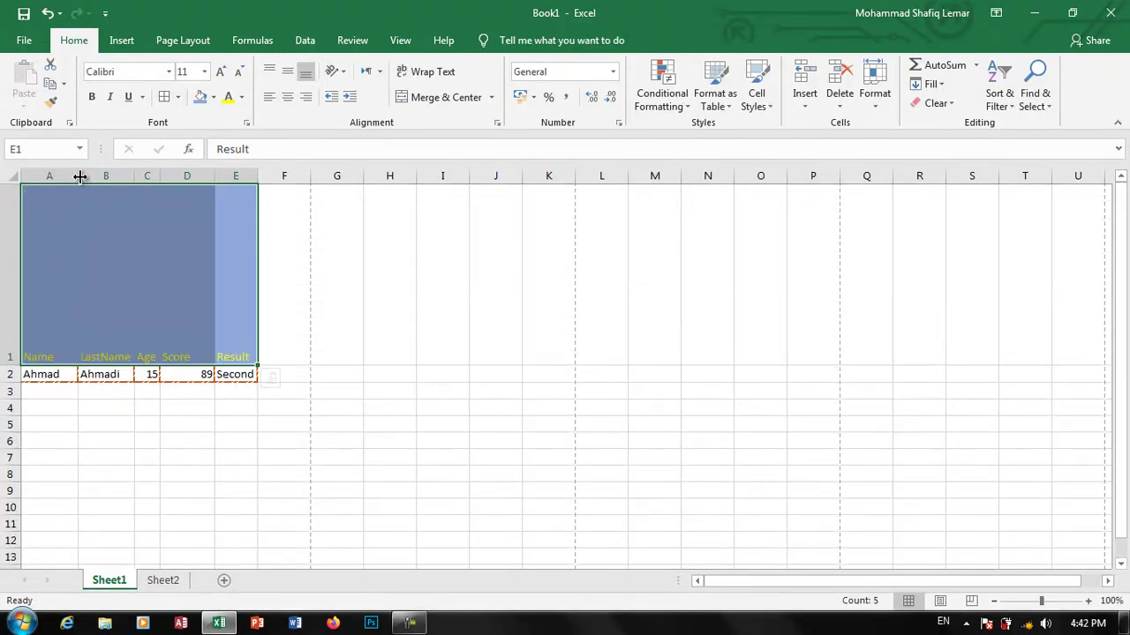
{"action": "key", "text": "ctrl+z"}
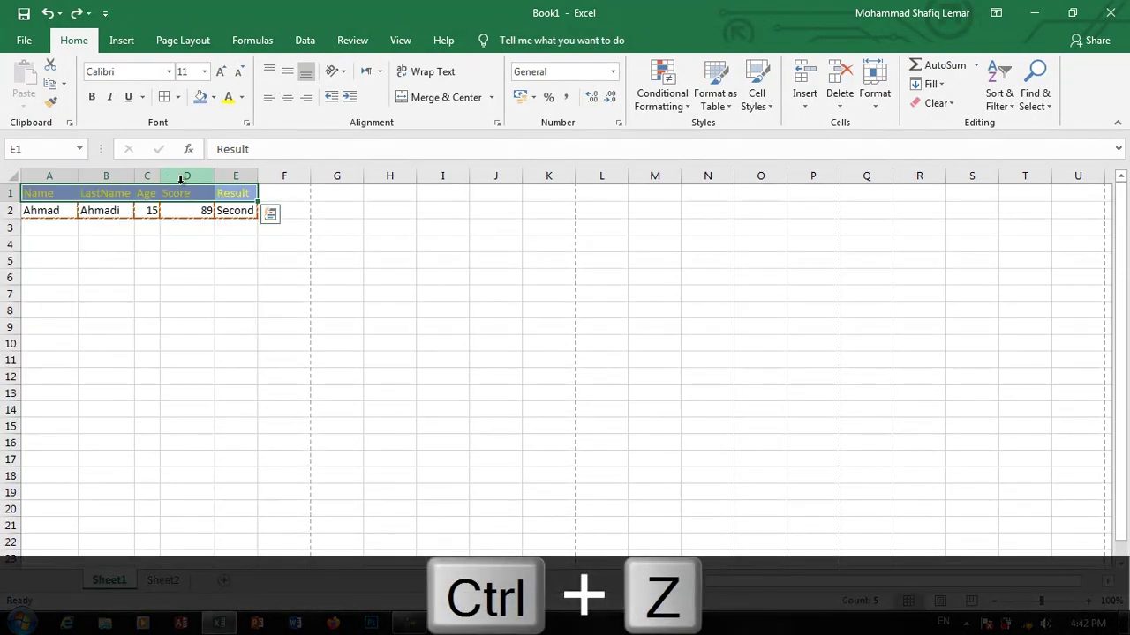
{"action": "left_click", "coordinate": [203, 274]}
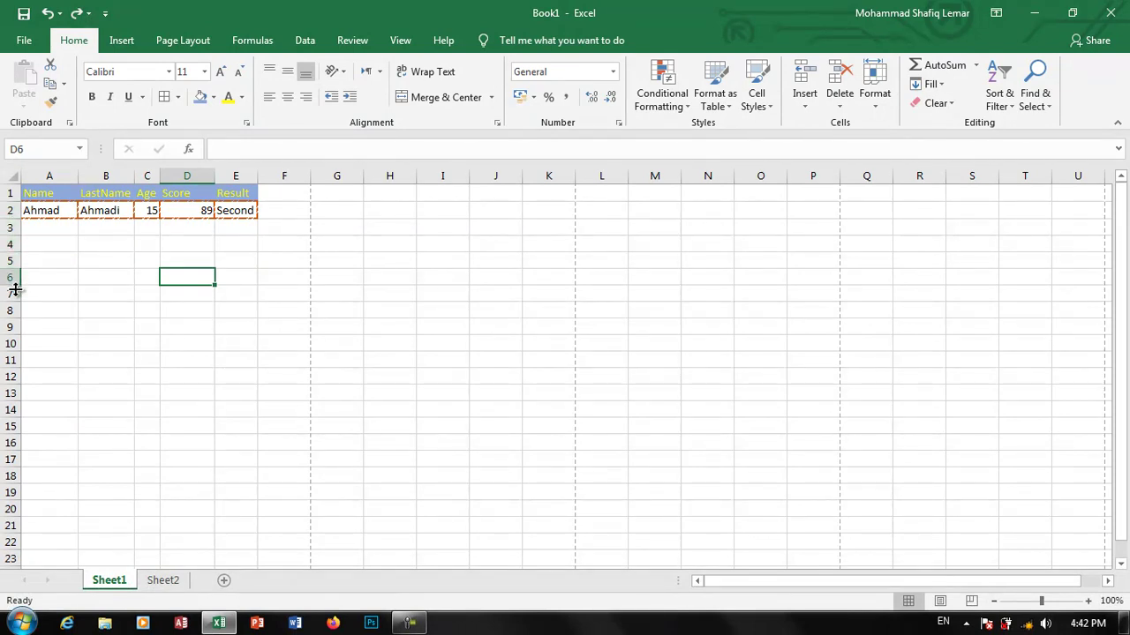
Step: Make row 6 taller and column D wider, and enter 'Text' in D6
{"action": "left_click_drag", "start_coordinate": [15, 289], "coordinate": [5, 435]}
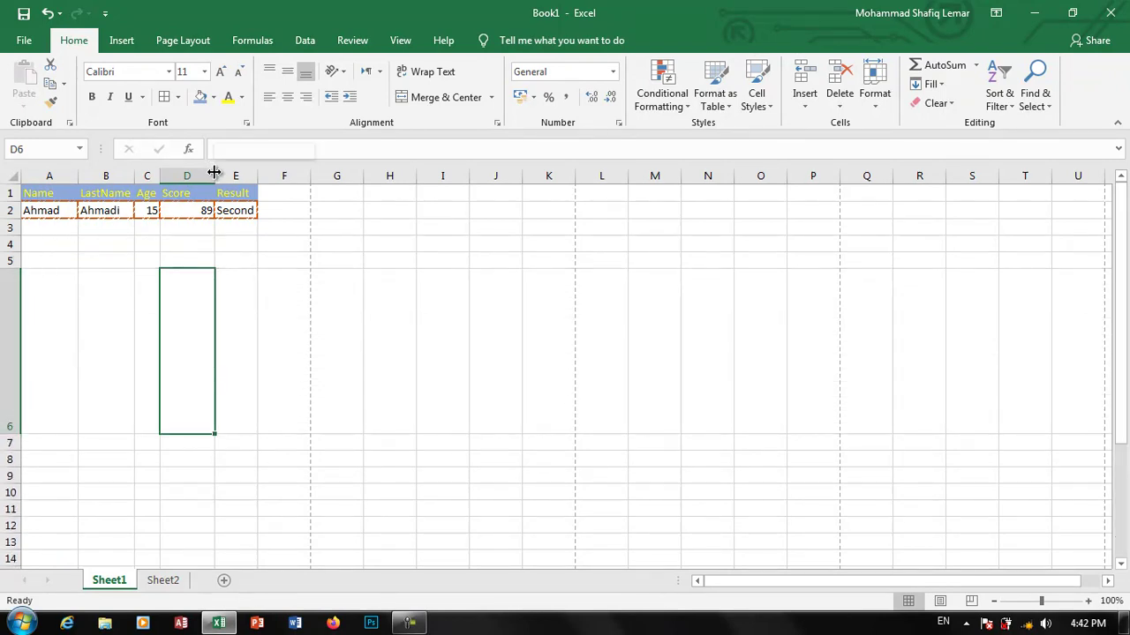
{"action": "left_click_drag", "start_coordinate": [214, 172], "coordinate": [430, 172]}
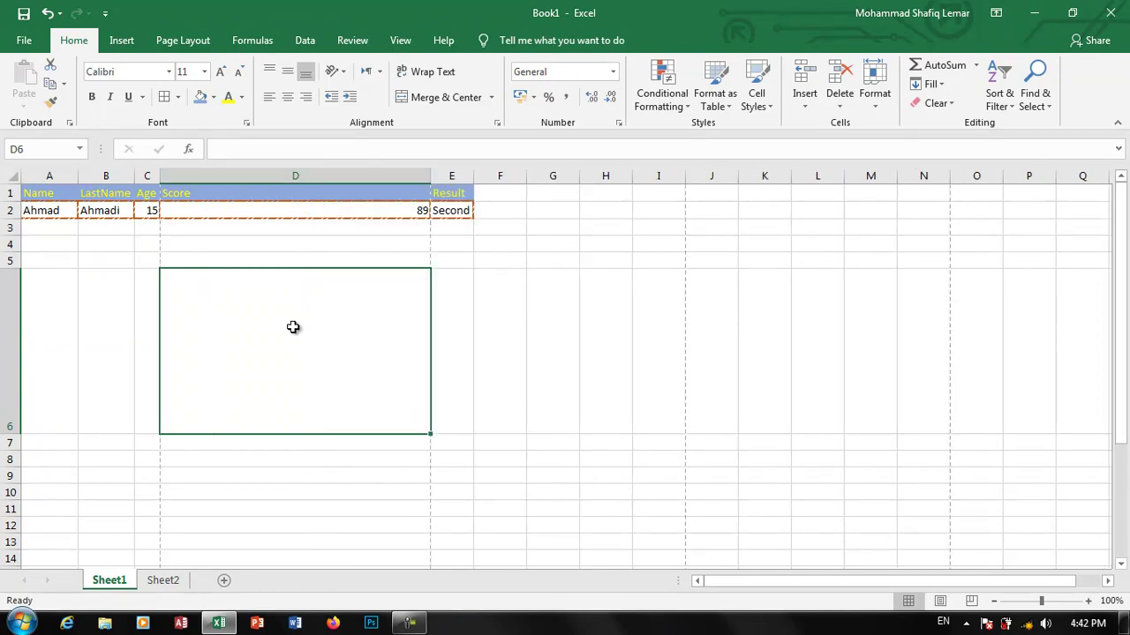
{"action": "type", "text": "Text"}
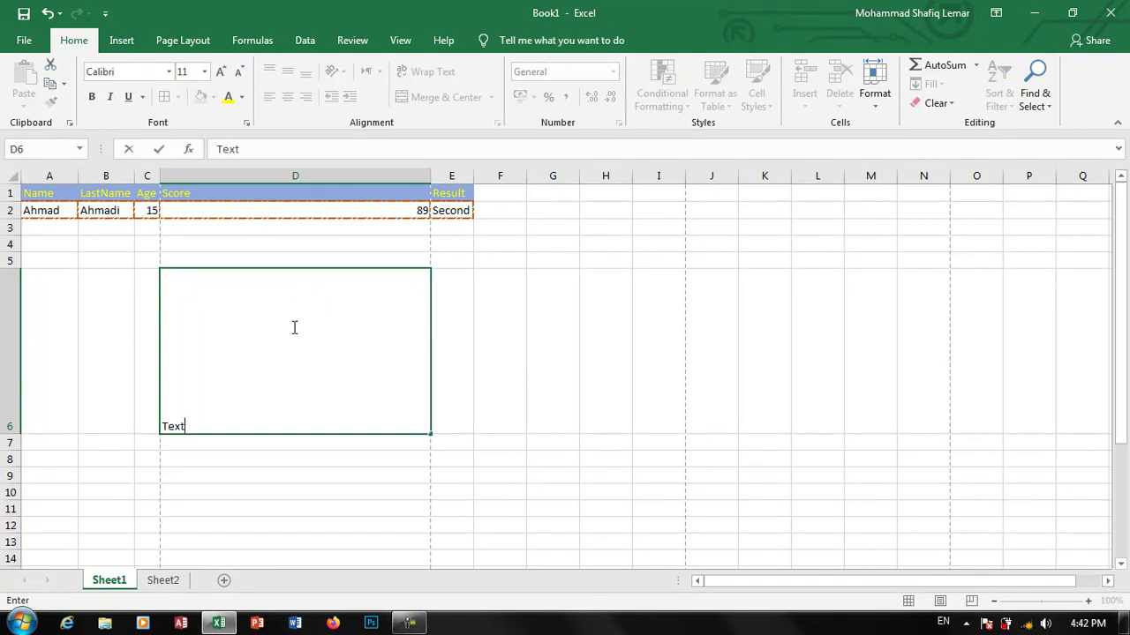
{"action": "left_click", "coordinate": [644, 509]}
Step: Increase the font size of 'Text' in D6 to 24
{"action": "left_click", "coordinate": [217, 290]}
{"action": "left_click", "coordinate": [223, 72]}
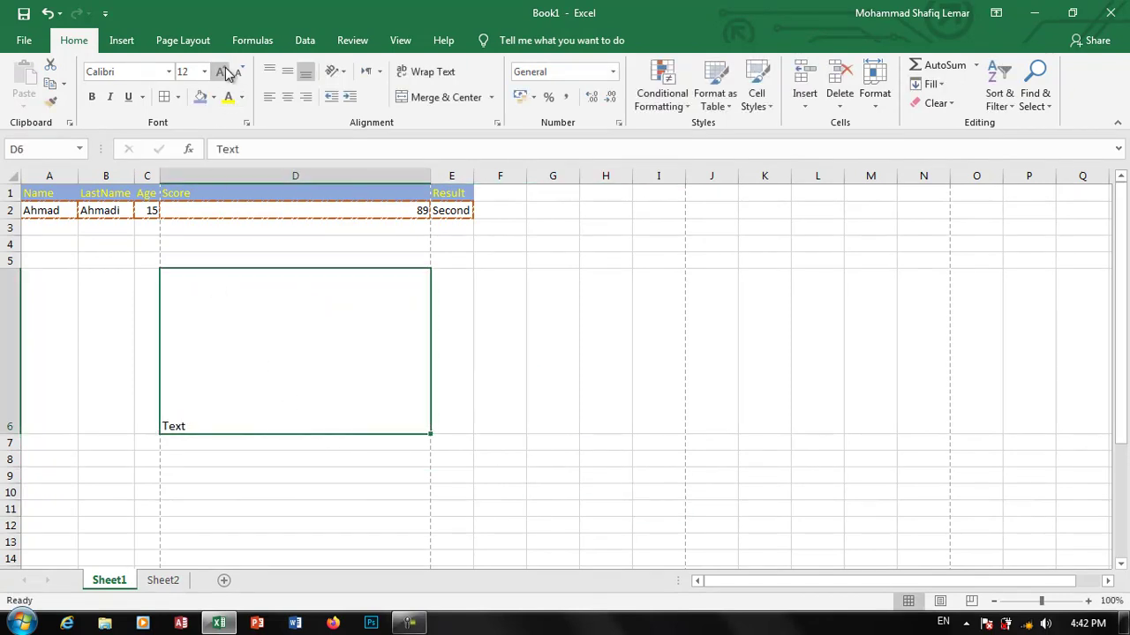
{"action": "left_click", "coordinate": [221, 71]}
{"action": "left_click", "coordinate": [221, 71]}
{"action": "left_click", "coordinate": [221, 71]}
{"action": "left_click", "coordinate": [220, 71]}
{"action": "left_click", "coordinate": [220, 71]}
{"action": "left_click", "coordinate": [221, 72]}
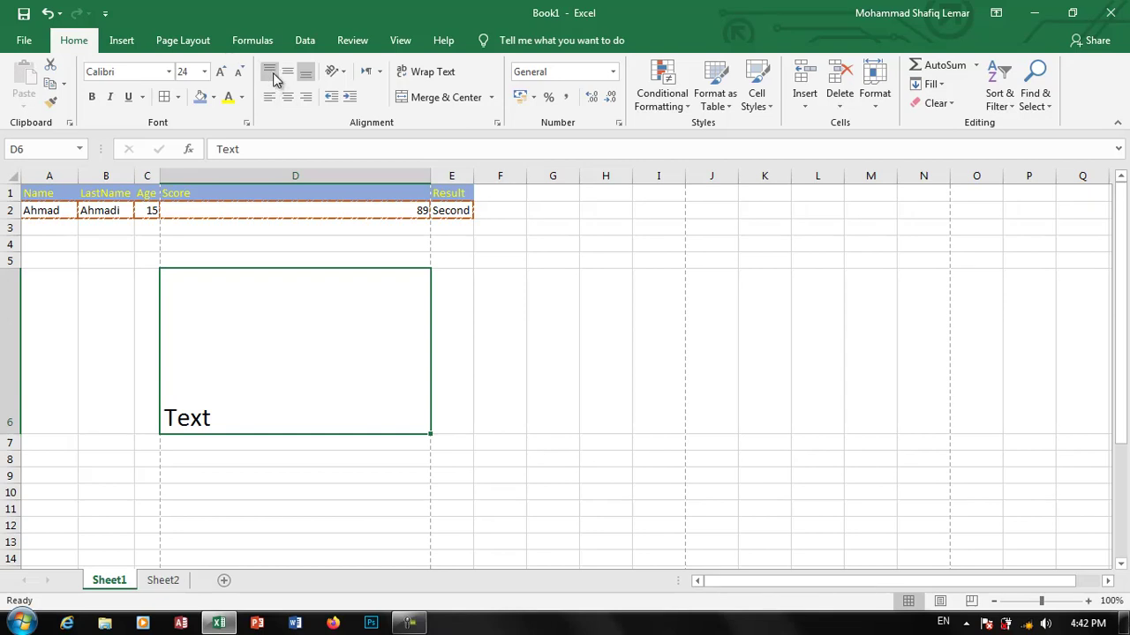
Step: Try the alignment options, leaving 'Text' bottom-aligned and right-aligned
{"action": "left_click", "coordinate": [270, 72]}
{"action": "left_click", "coordinate": [287, 73]}
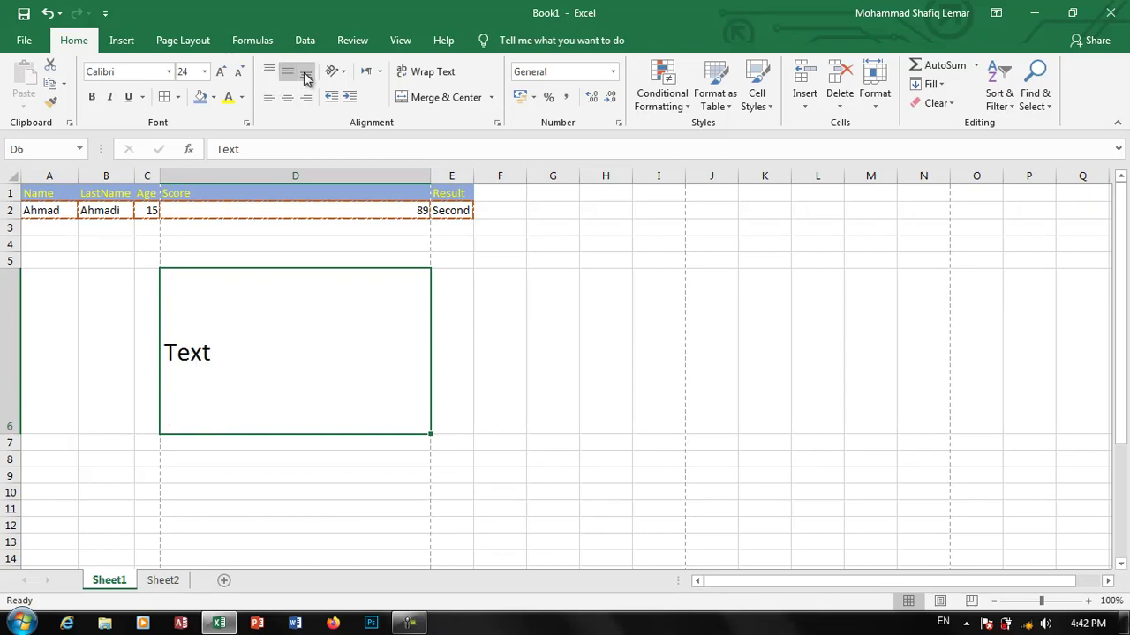
{"action": "left_click", "coordinate": [307, 72]}
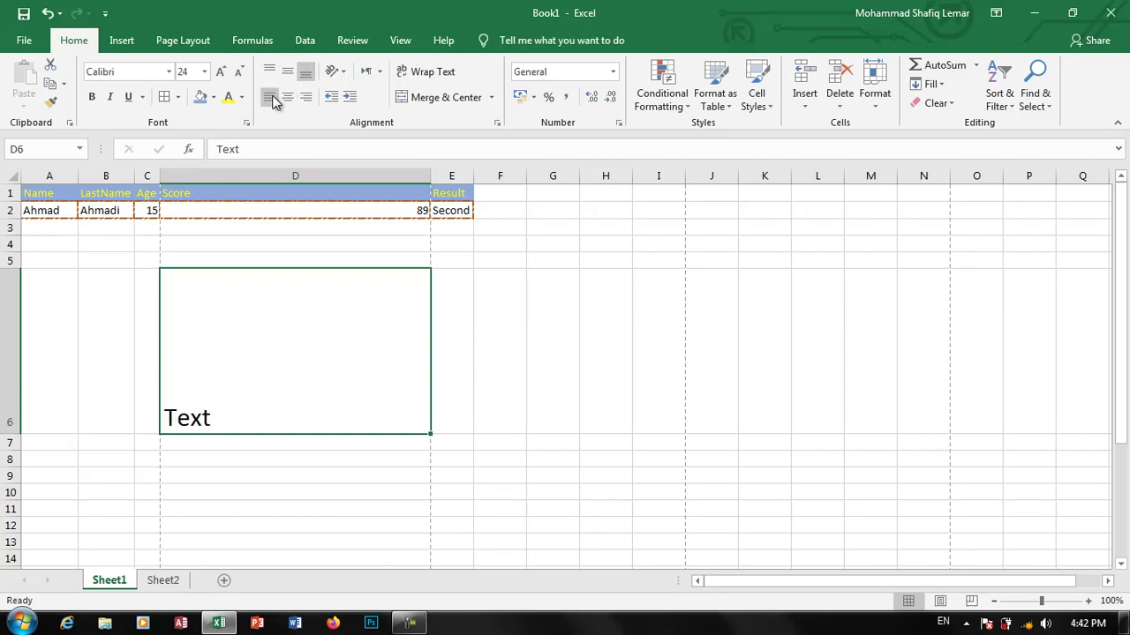
{"action": "left_click", "coordinate": [270, 98]}
{"action": "left_click", "coordinate": [288, 97]}
{"action": "left_click", "coordinate": [306, 97]}
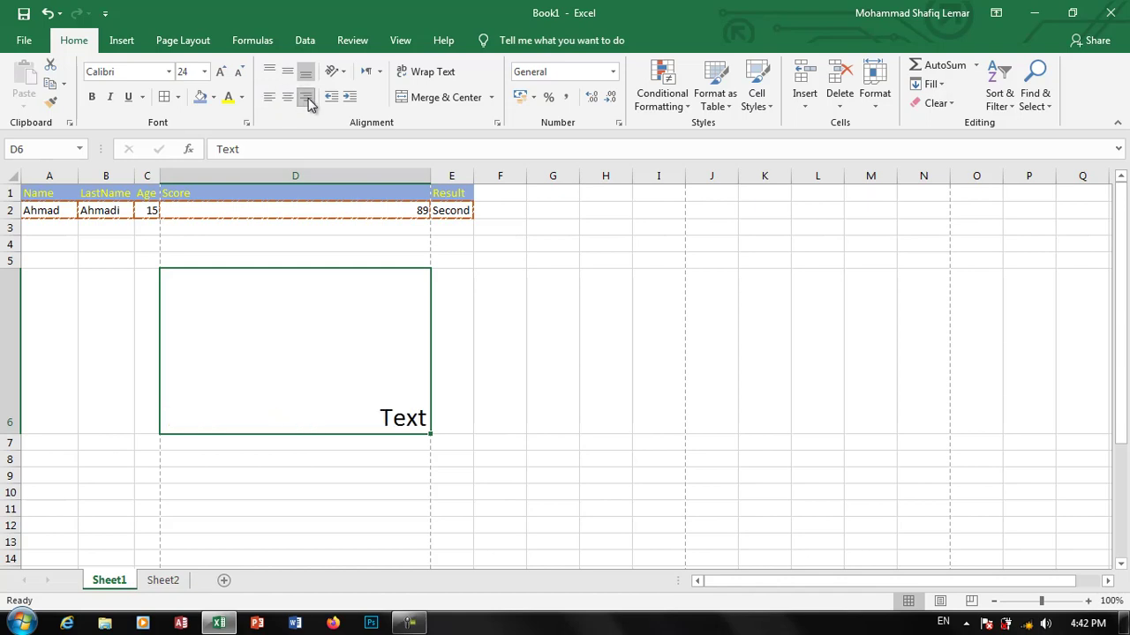
Step: Middle-align 'Text' in D6 and try the counterclockwise angled orientation
{"action": "left_click", "coordinate": [342, 78]}
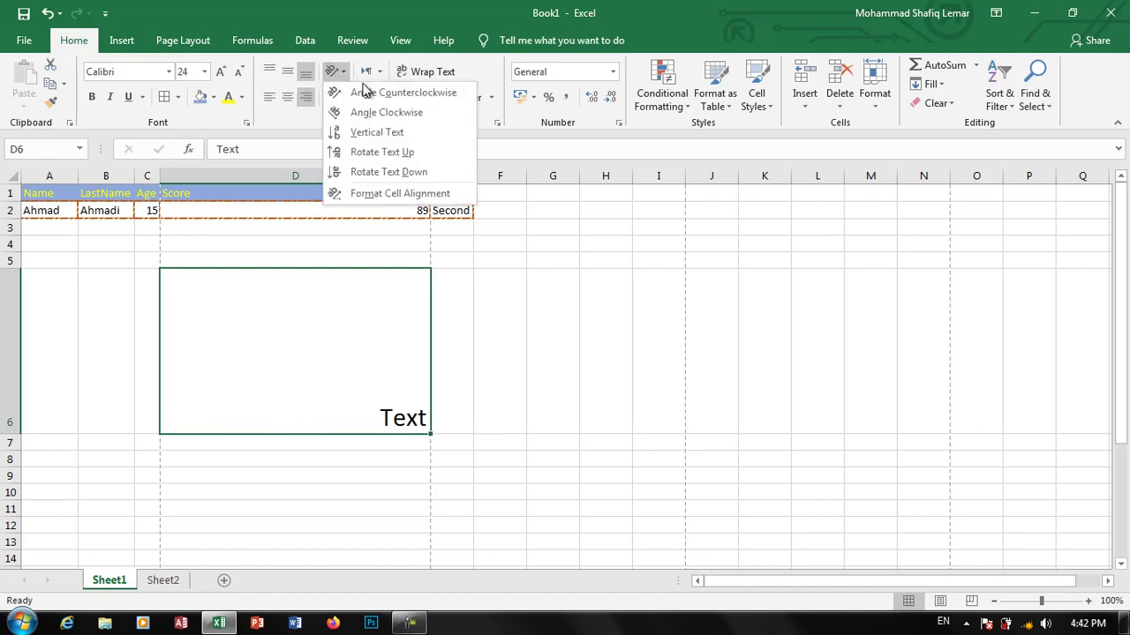
{"action": "left_click", "coordinate": [366, 91]}
{"action": "left_click", "coordinate": [342, 71]}
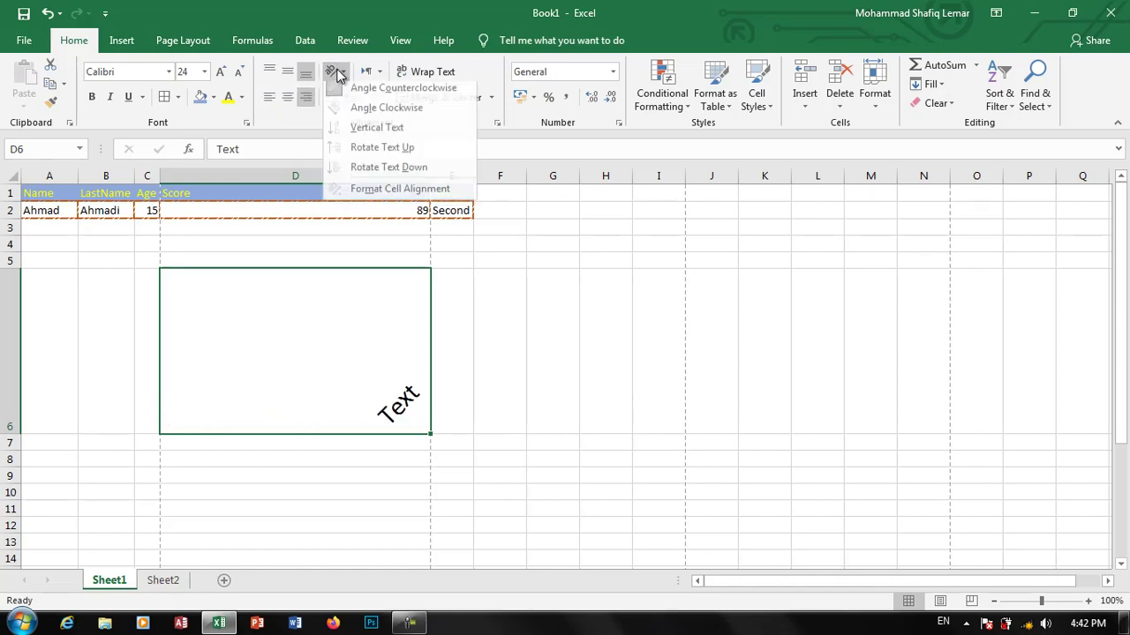
{"action": "left_click", "coordinate": [288, 72]}
{"action": "left_click", "coordinate": [286, 99]}
{"action": "left_click", "coordinate": [341, 72]}
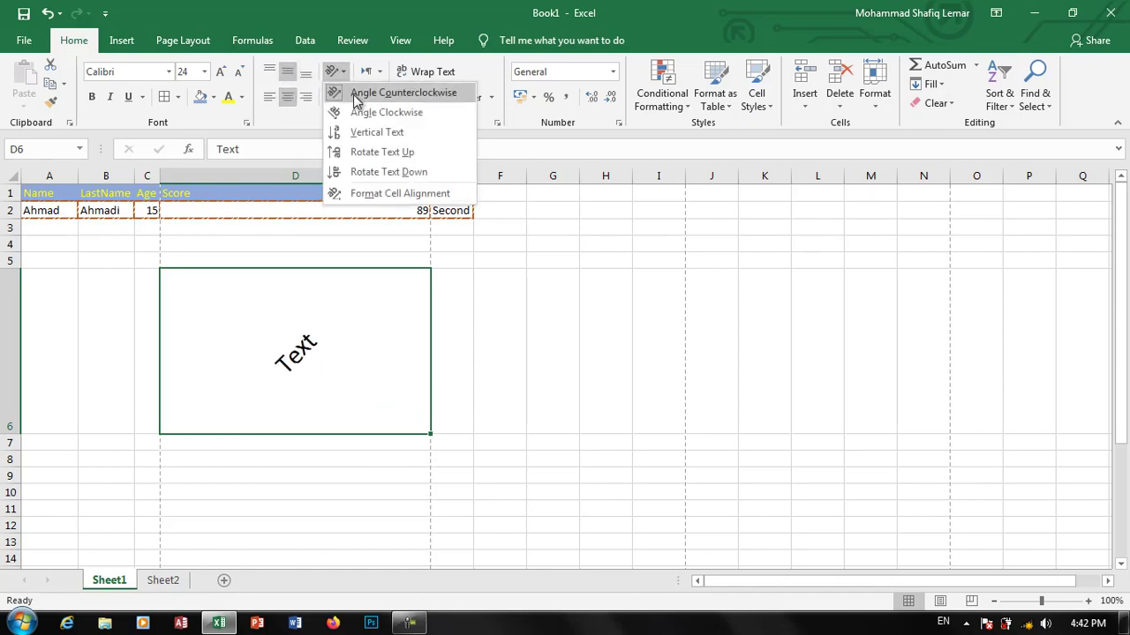
Step: Try the clockwise and stacked orientations, leaving 'Text' rotated to read upward
{"action": "left_click", "coordinate": [363, 113]}
{"action": "left_click", "coordinate": [342, 72]}
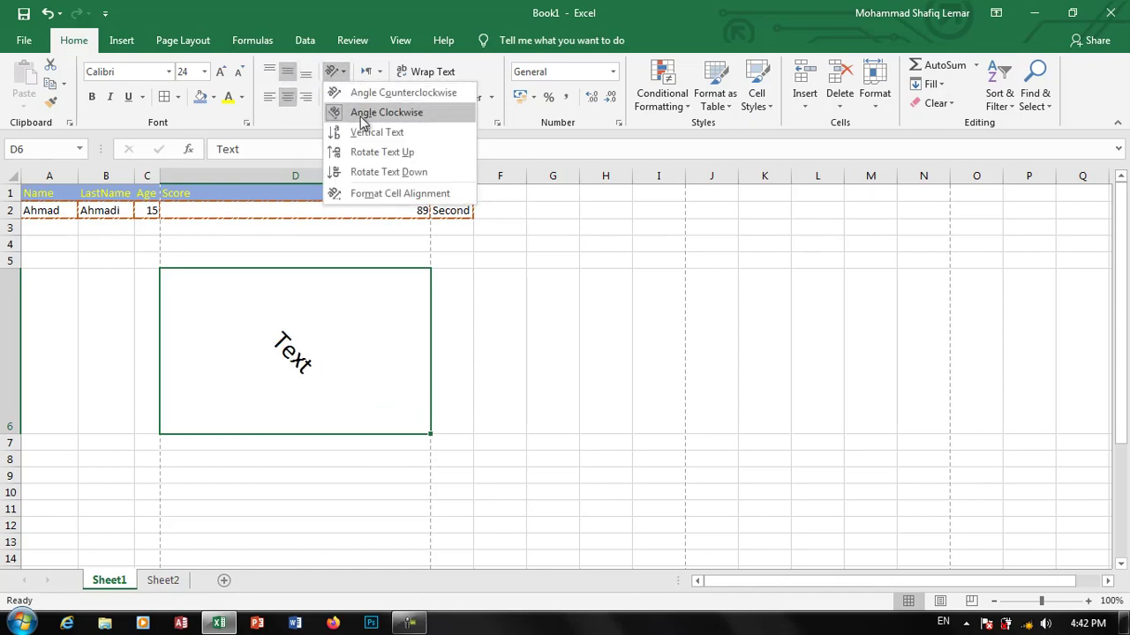
{"action": "left_click", "coordinate": [362, 128]}
{"action": "left_click", "coordinate": [342, 71]}
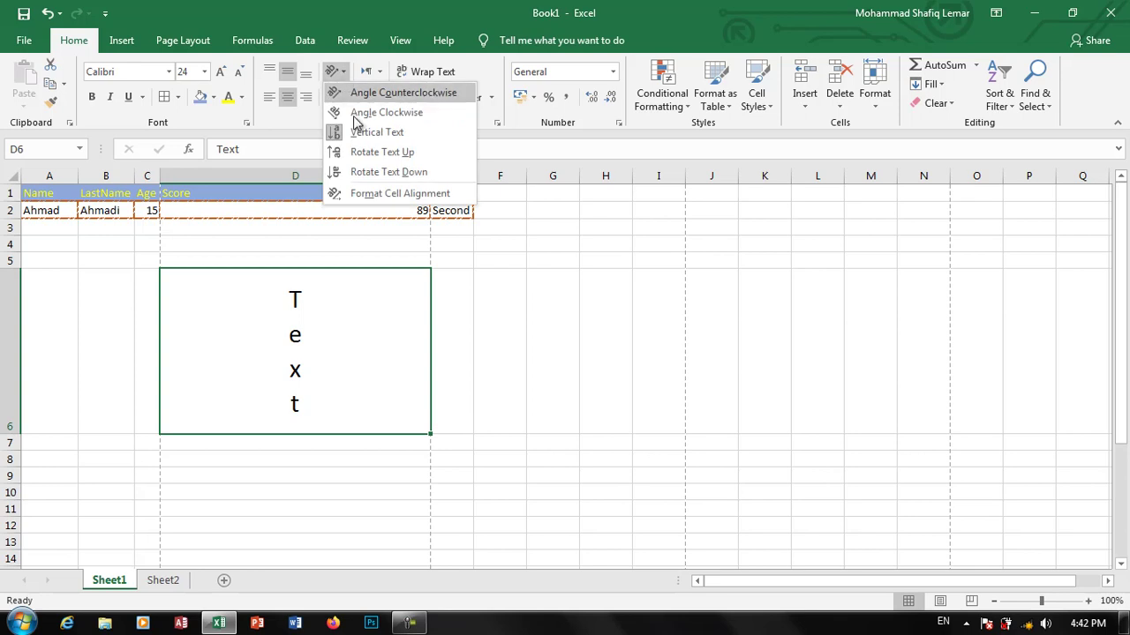
{"action": "left_click", "coordinate": [358, 146]}
{"action": "left_click", "coordinate": [341, 72]}
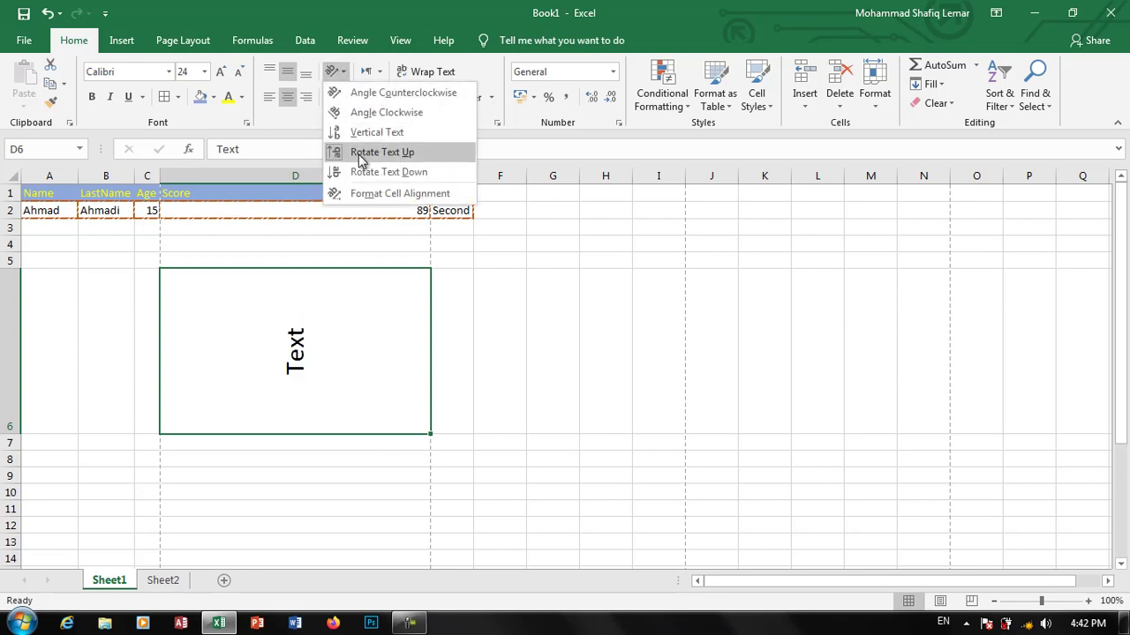
{"action": "left_click", "coordinate": [363, 165]}
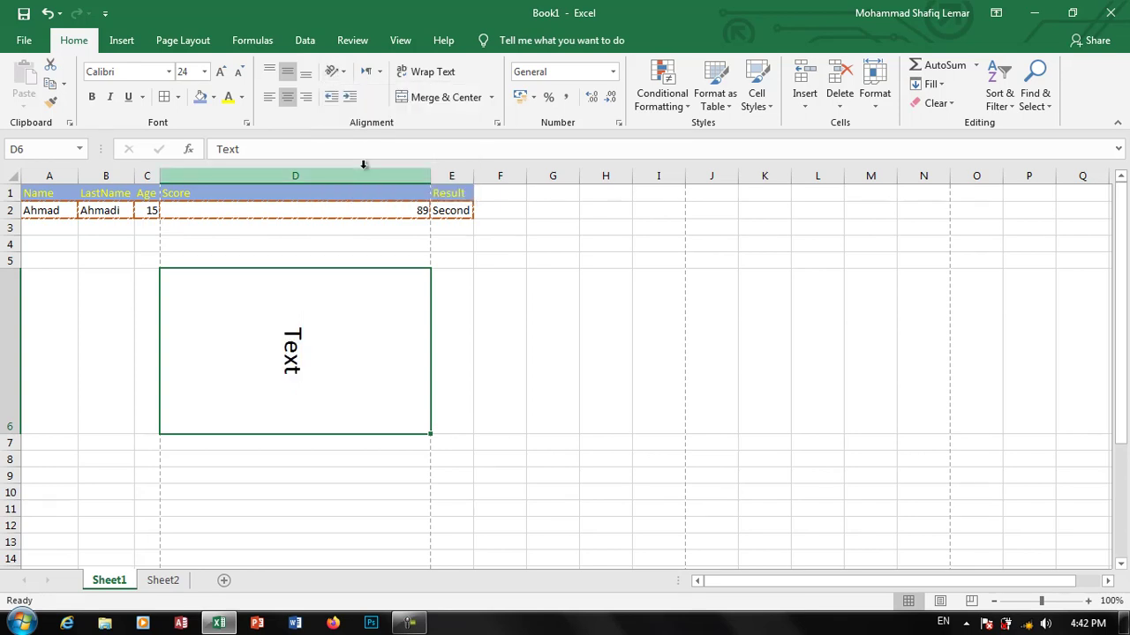
{"action": "left_click", "coordinate": [461, 215]}
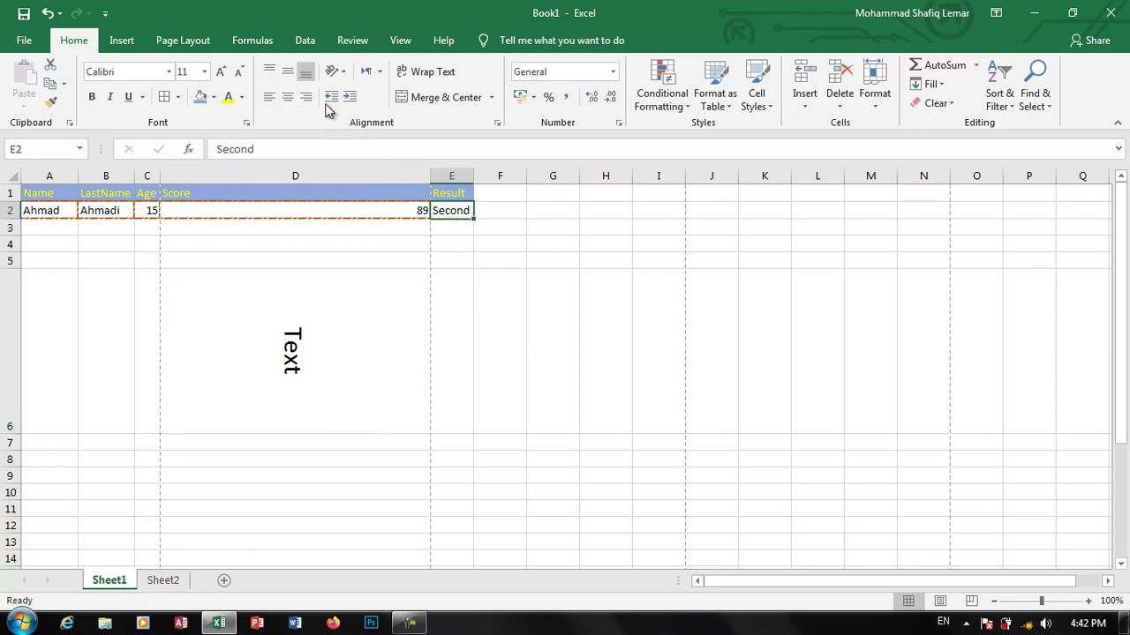
Step: Left-align 'Second' in E2 with no indent and set its text direction to Context
{"action": "left_click", "coordinate": [349, 97]}
{"action": "left_click", "coordinate": [348, 97]}
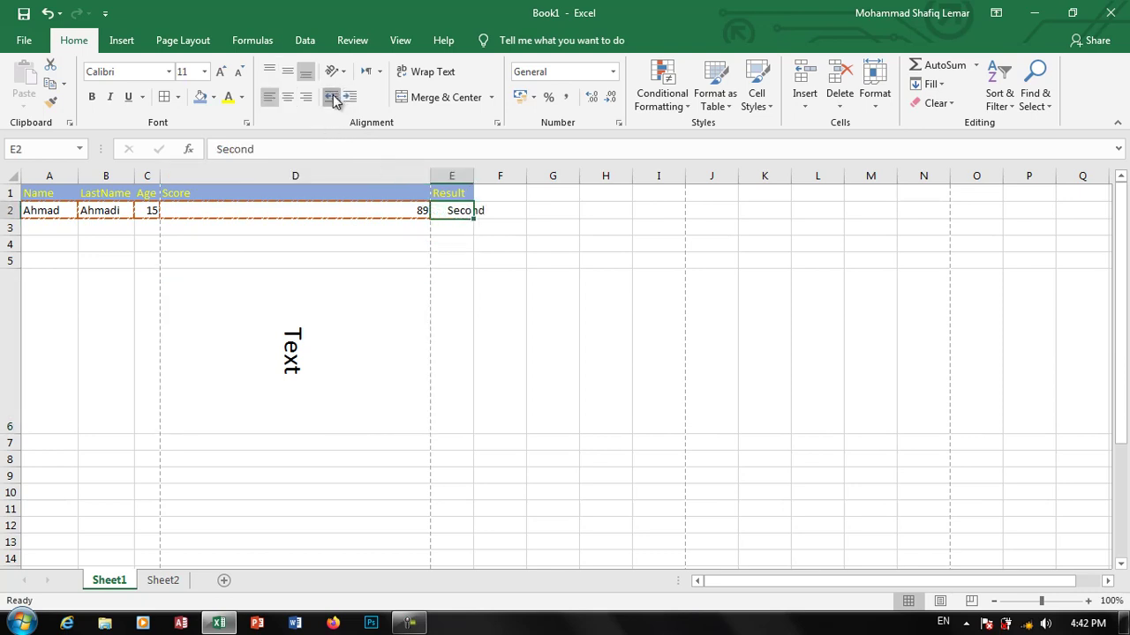
{"action": "left_click", "coordinate": [331, 97]}
{"action": "left_click", "coordinate": [331, 97]}
{"action": "left_click", "coordinate": [377, 73]}
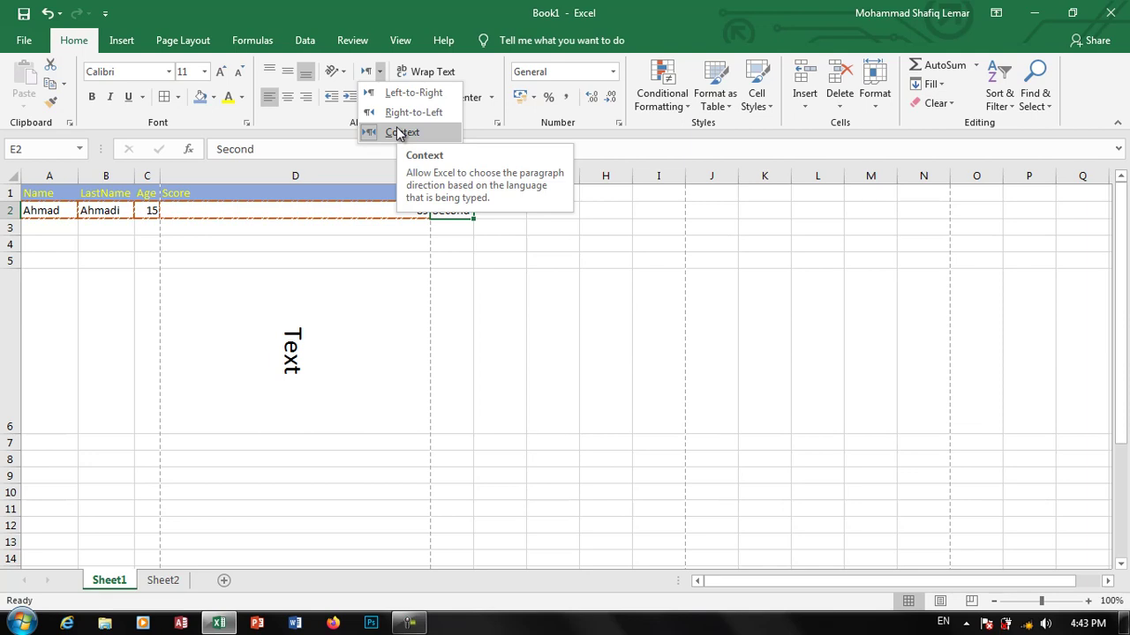
{"action": "left_click", "coordinate": [398, 132]}
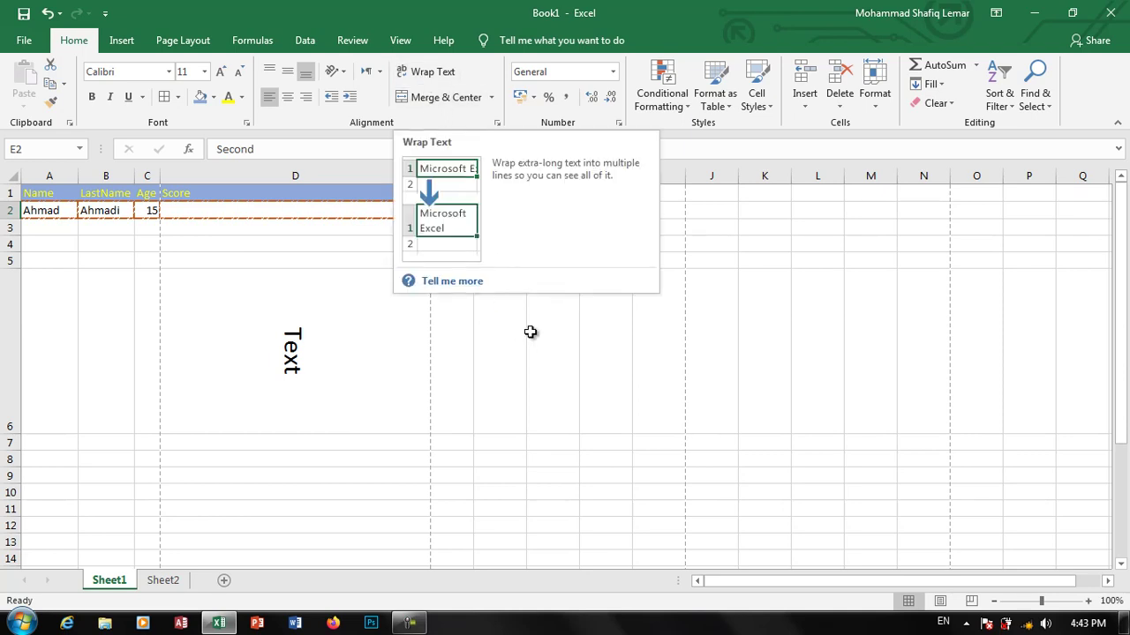
{"action": "left_click", "coordinate": [702, 344]}
{"action": "left_click", "coordinate": [603, 228]}
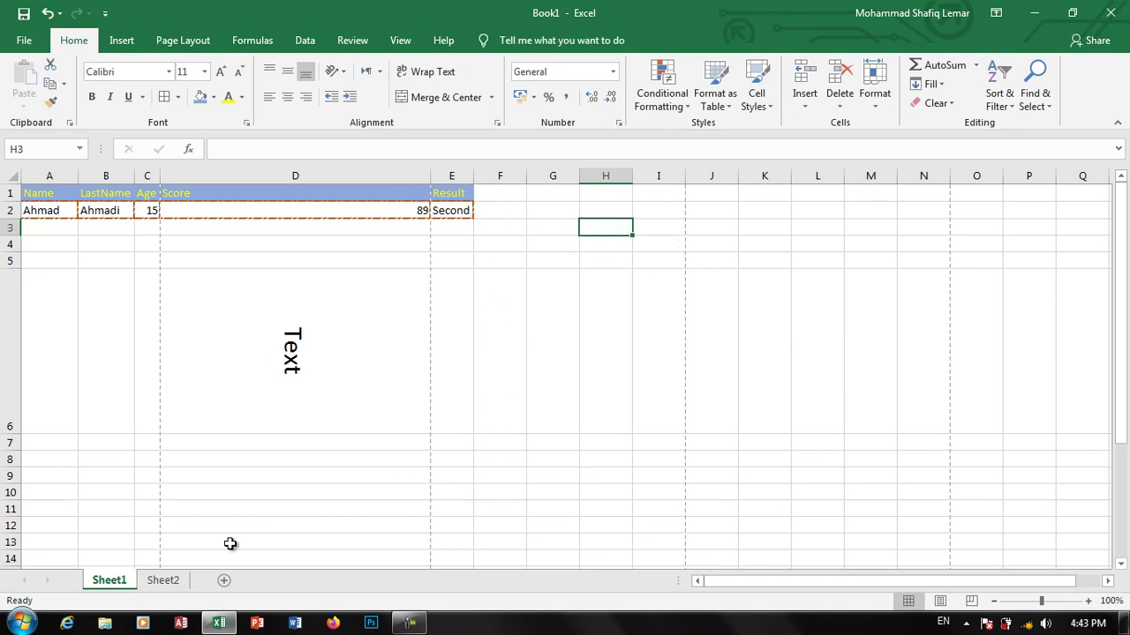
Step: On Sheet2, enter the headers 'Name' in F6 and 'FatherName' in G6, correcting typos
{"action": "left_click", "coordinate": [171, 583]}
{"action": "left_click", "coordinate": [289, 268]}
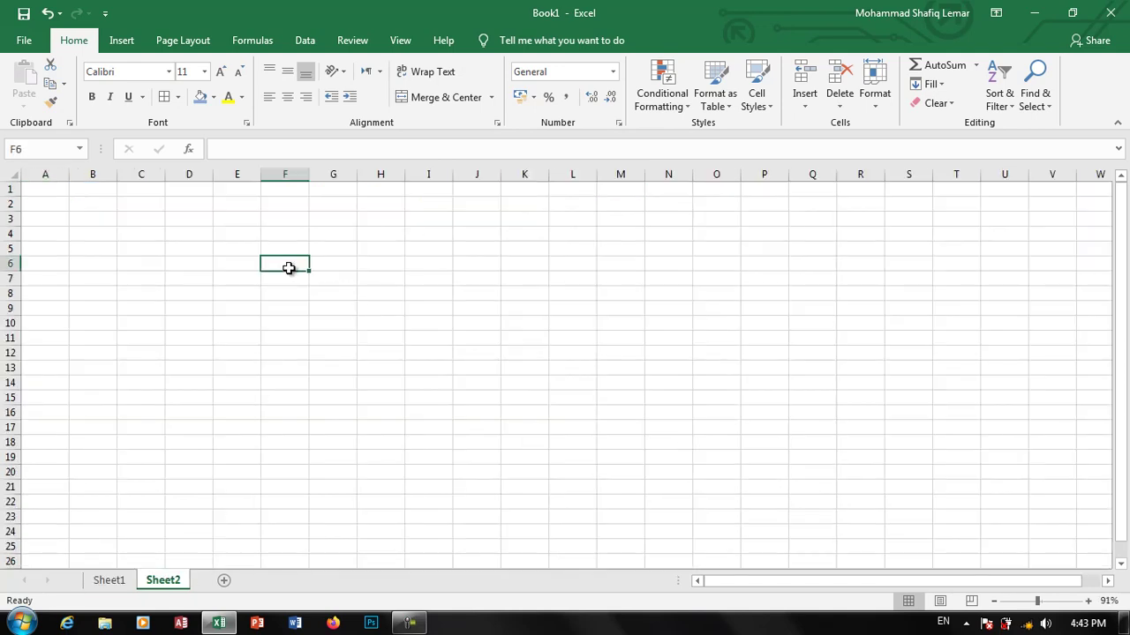
{"action": "type", "text": "Name"}
{"action": "key", "text": "Tab"}
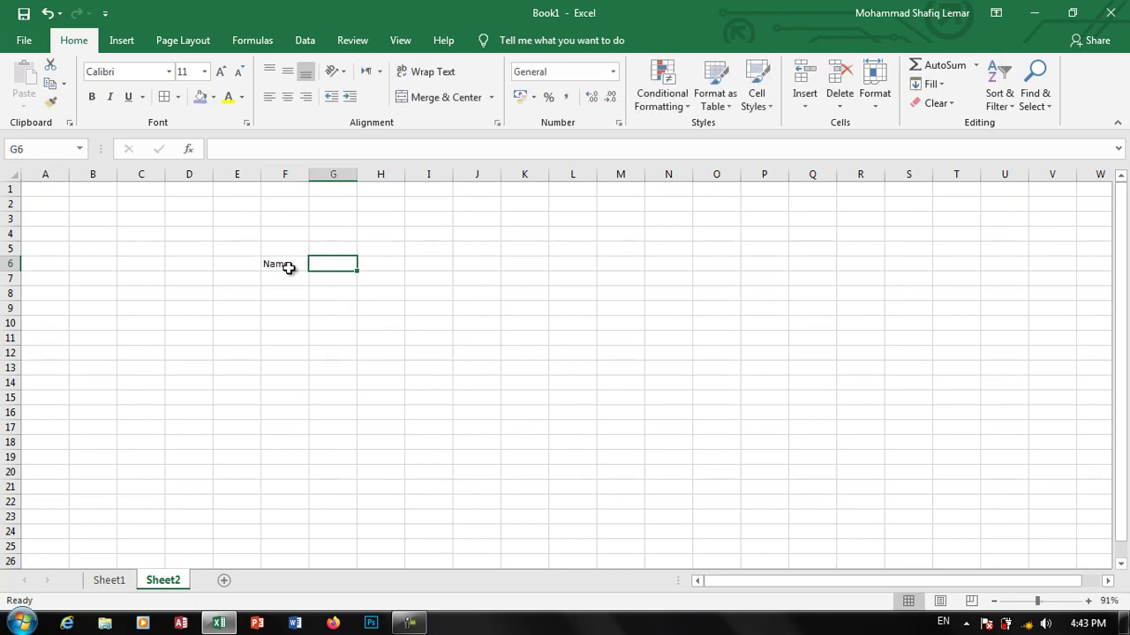
{"action": "type", "text": "Father"}
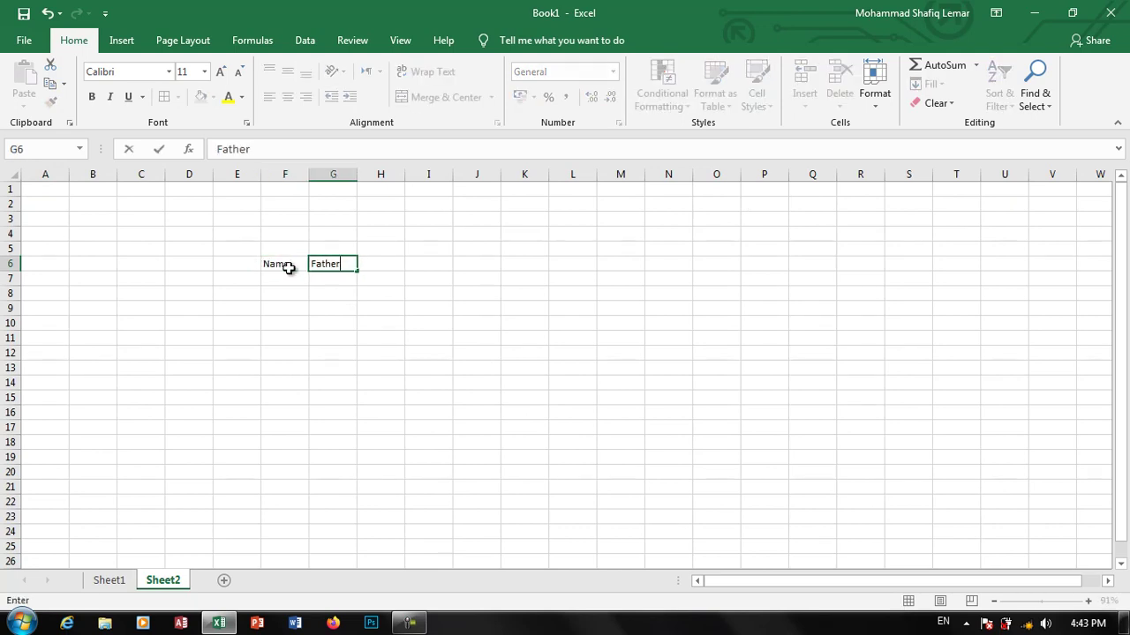
{"action": "type", "text": "Naem"}
{"action": "key", "text": "Return"}
{"action": "key", "text": "Up"}
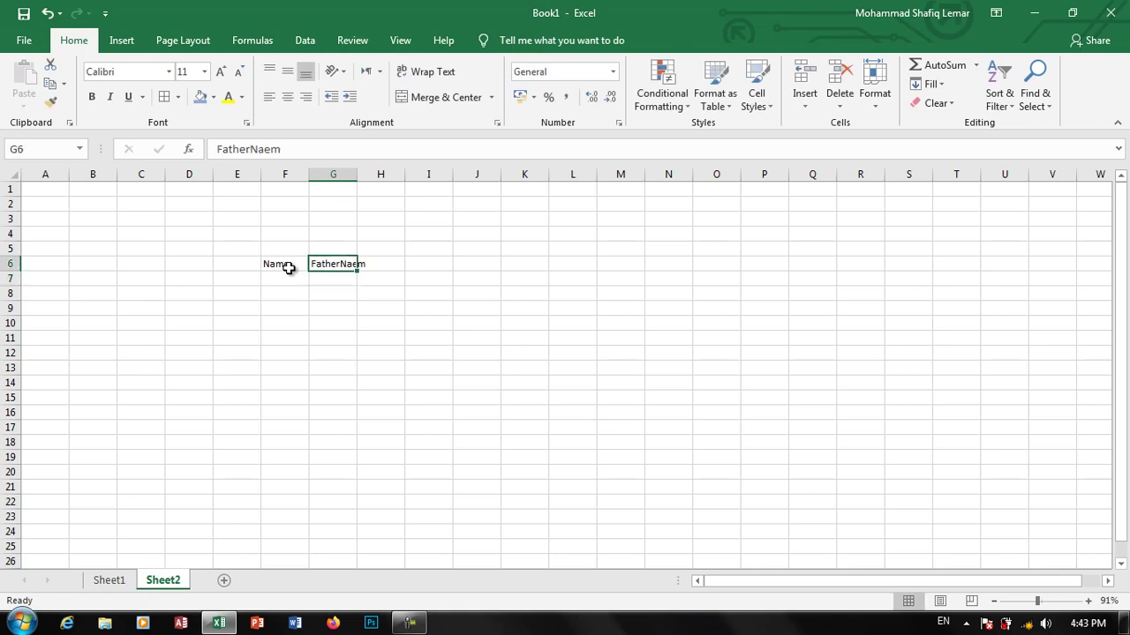
{"action": "type", "text": "Tah"}
{"action": "key", "text": "BackSpace"}
{"action": "key", "text": "BackSpace"}
{"action": "key", "text": "BackSpace"}
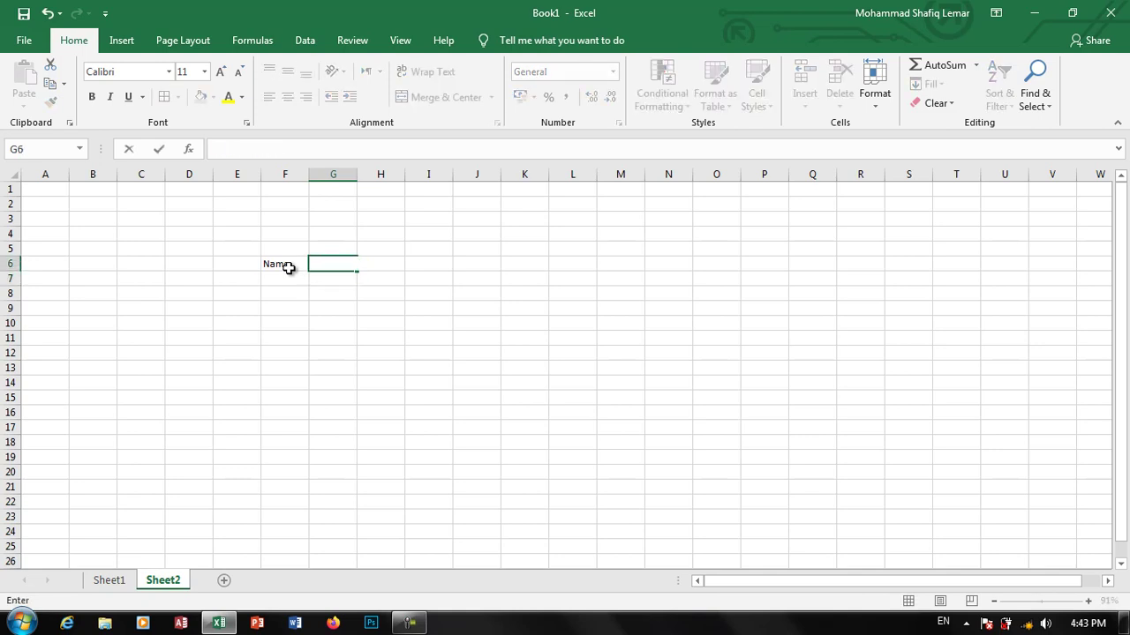
{"action": "type", "text": "FatherNaem"}
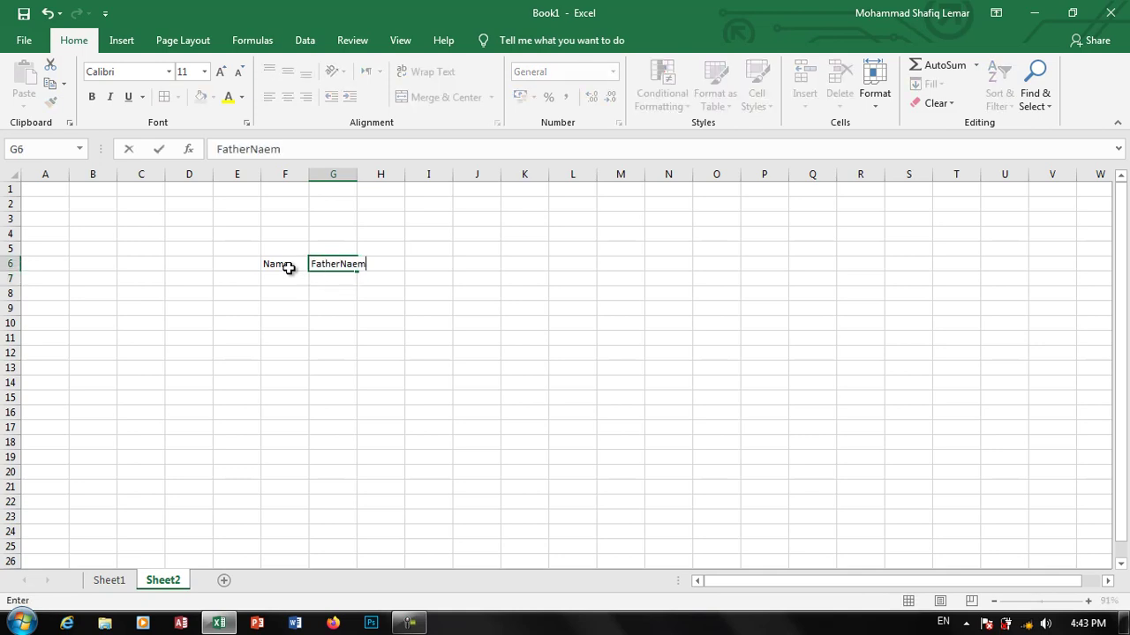
{"action": "key", "text": "BackSpace"}
{"action": "key", "text": "BackSpace"}
{"action": "type", "text": "m"}
{"action": "key", "text": "Return"}
Step: Enter a person's full name in F7 and the father's name in G7
{"action": "key", "text": "Left"}
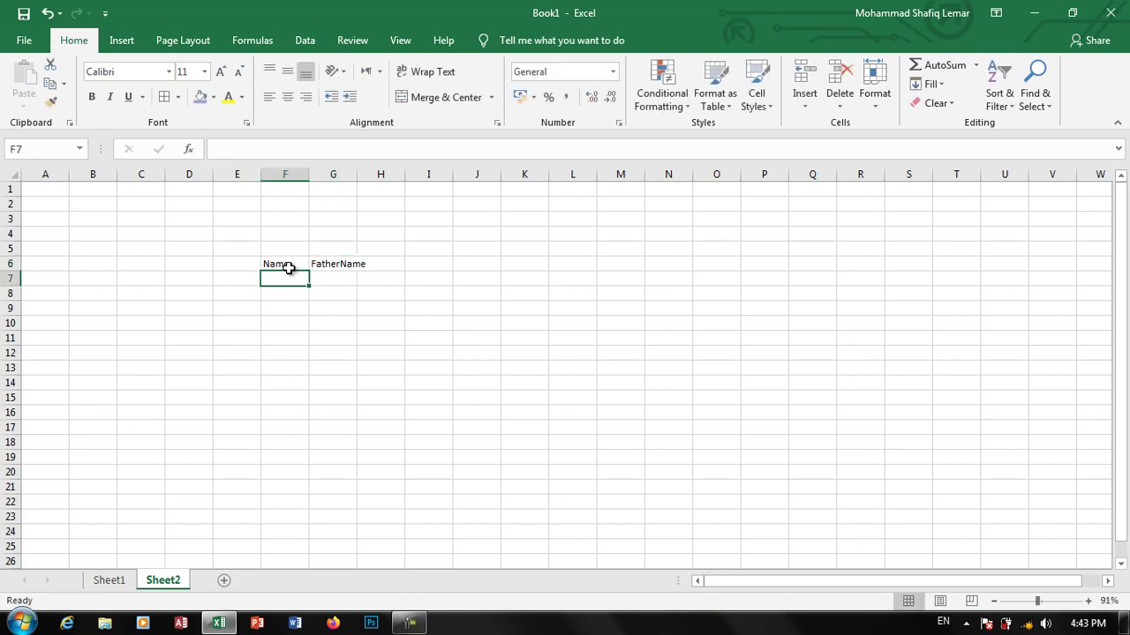
{"action": "type", "text": "Ahmadul"}
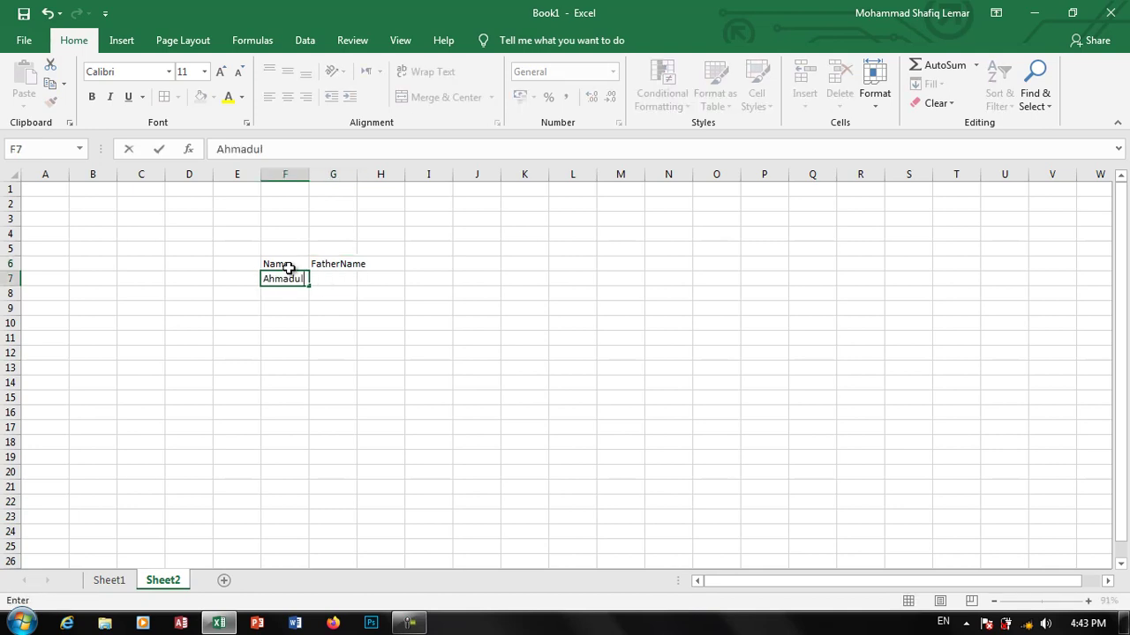
{"action": "type", "text": "lah Khak"}
{"action": "type", "text": "sar"}
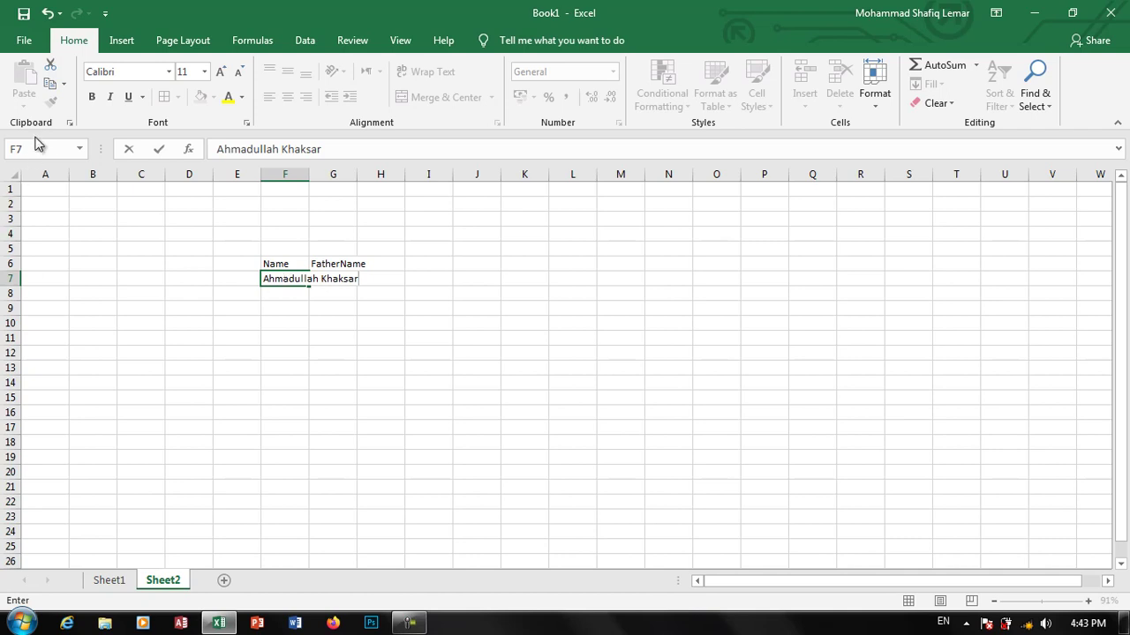
{"action": "key", "text": "Tab"}
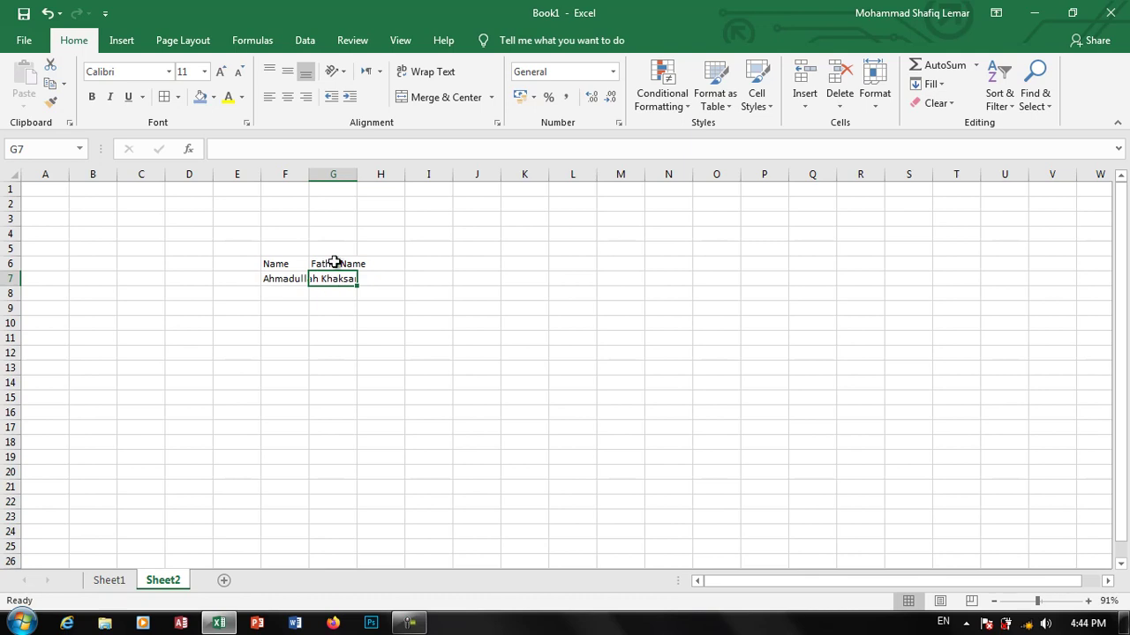
{"action": "type", "text": "Imra"}
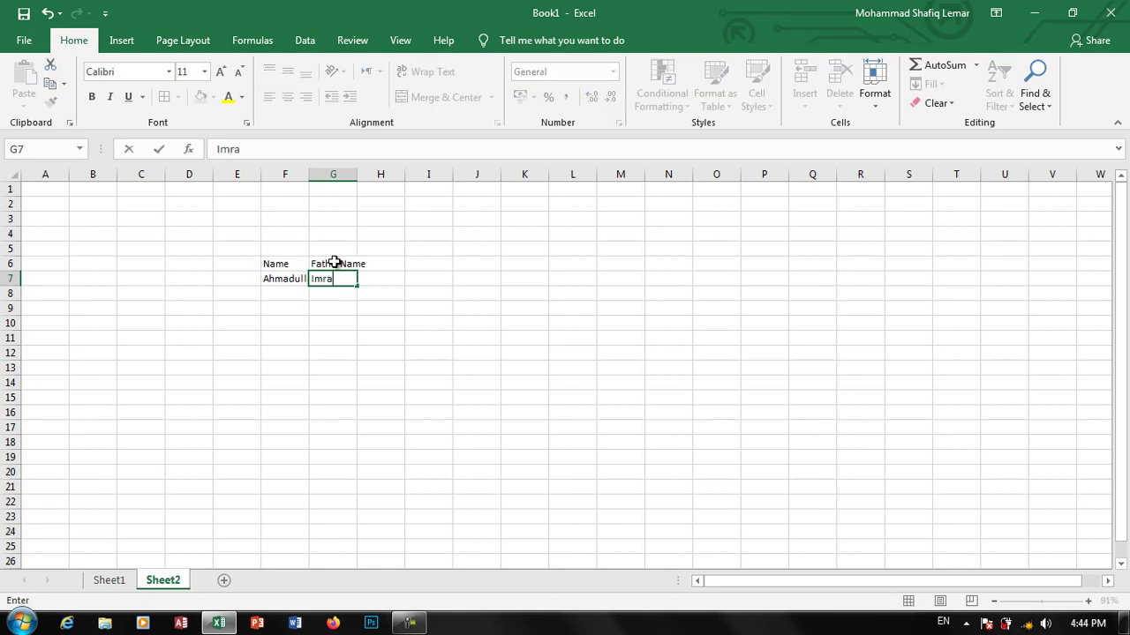
{"action": "type", "text": "n Ahmad"}
{"action": "key", "text": "Return"}
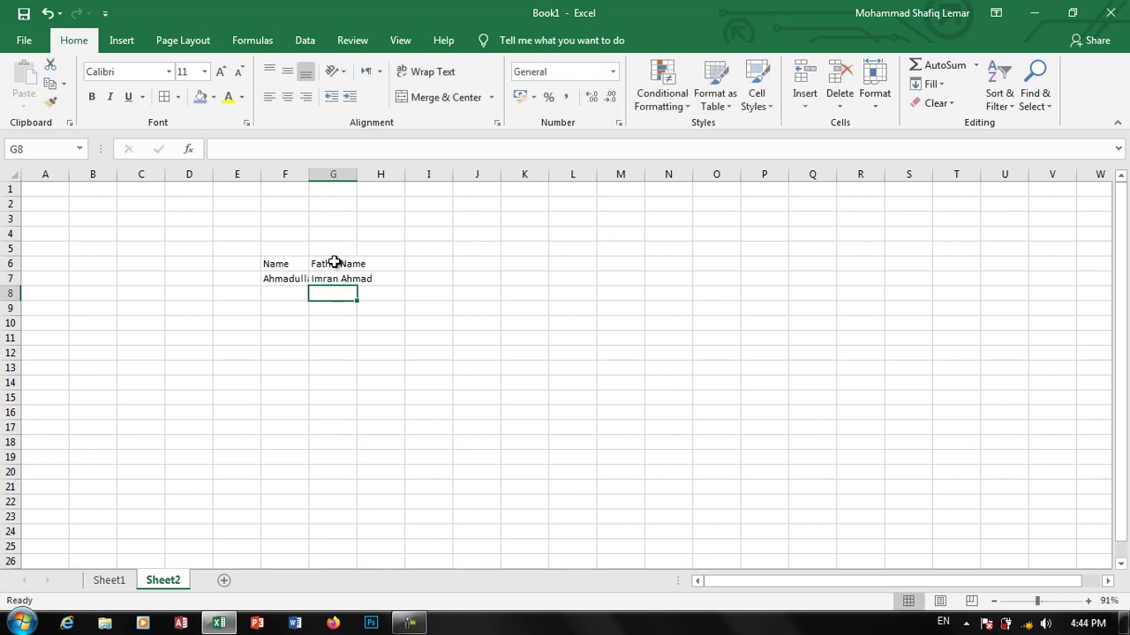
{"action": "left_click", "coordinate": [298, 279]}
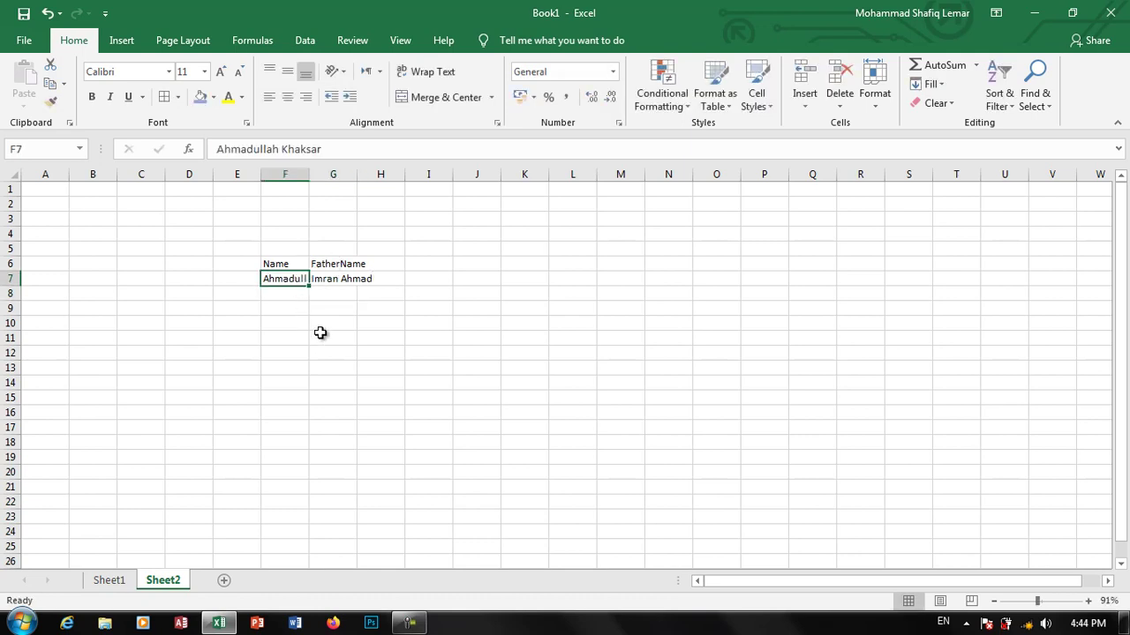
{"action": "left_click", "coordinate": [332, 280]}
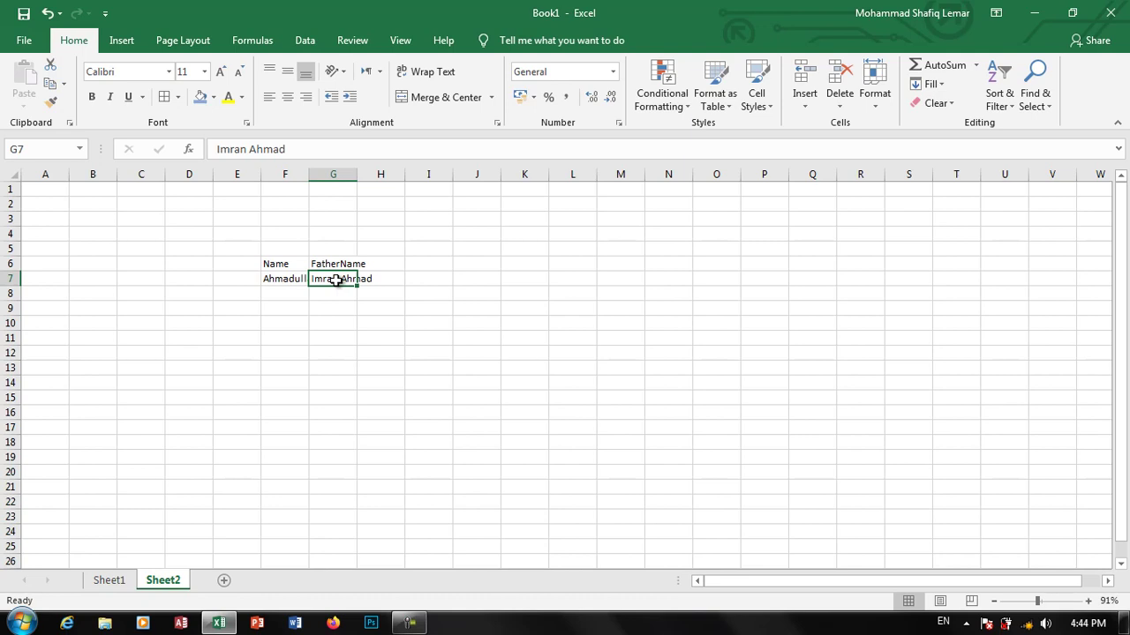
{"action": "key", "text": "Left"}
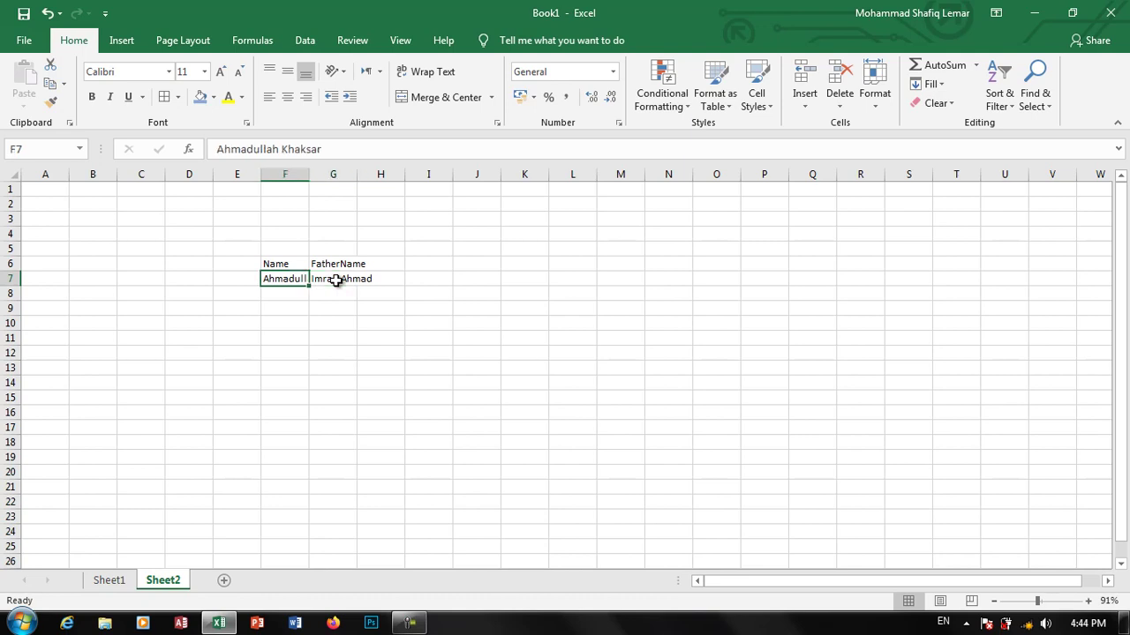
{"action": "left_click", "coordinate": [449, 73]}
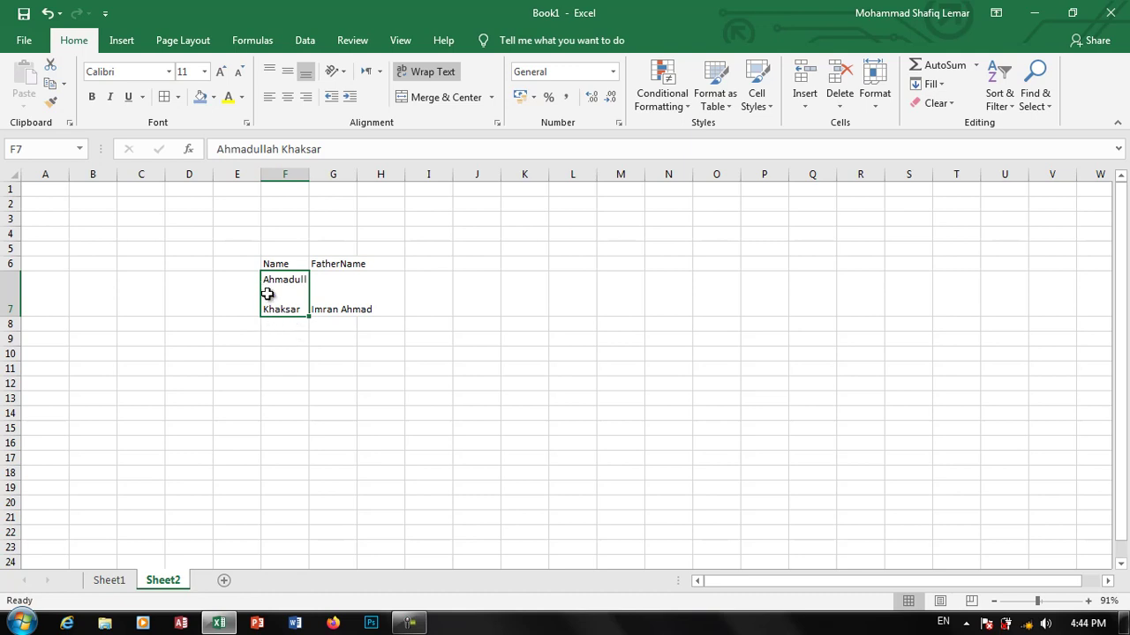
{"action": "left_click", "coordinate": [434, 74]}
{"action": "left_click", "coordinate": [433, 75]}
{"action": "left_click", "coordinate": [434, 75]}
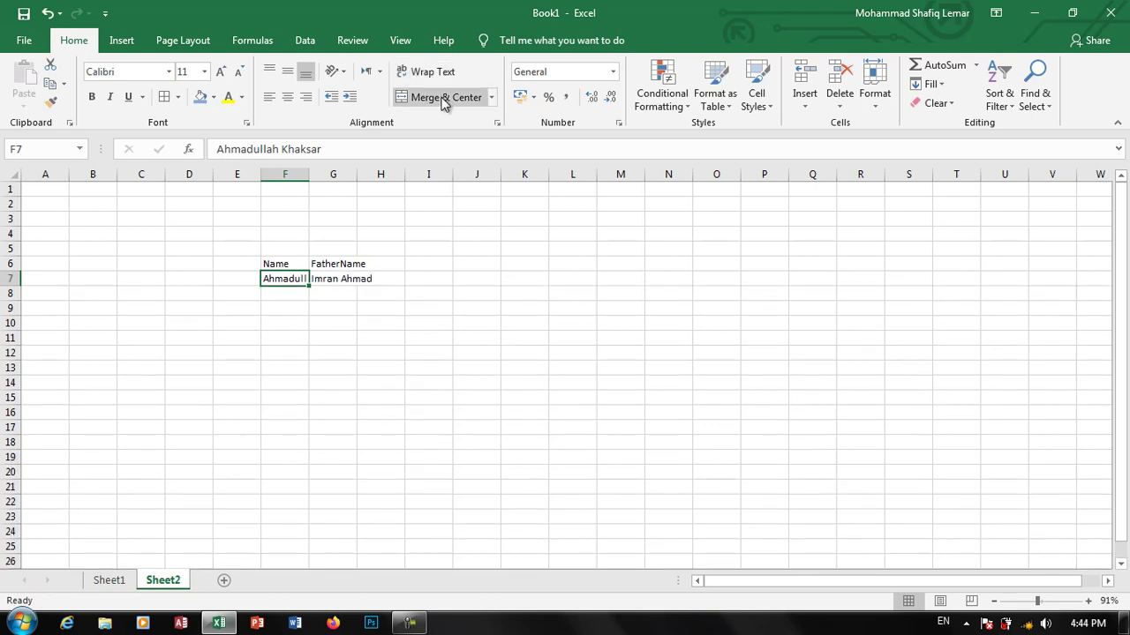